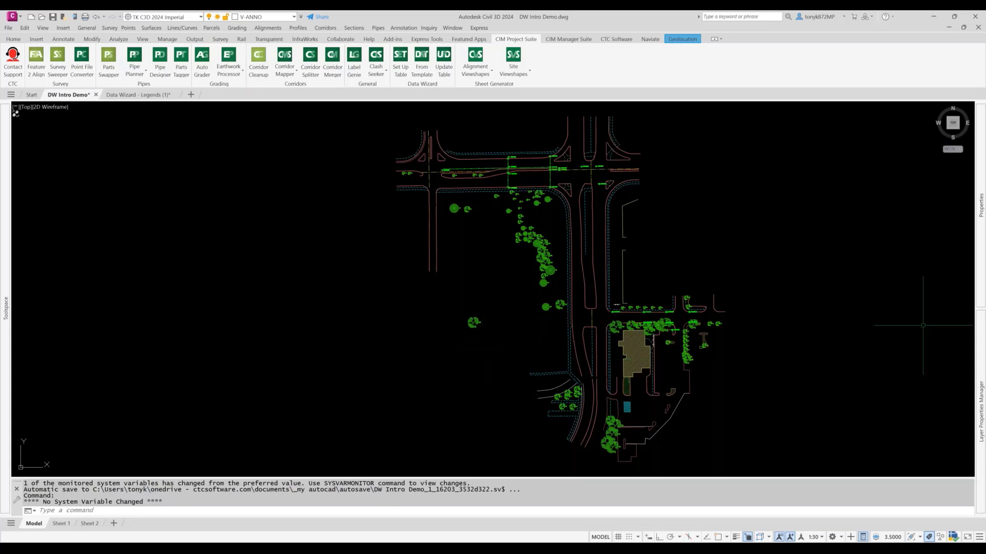
Step: Start the Data Wizard's Set Up Table command and check its general options without changing them
key(alt+Tab)
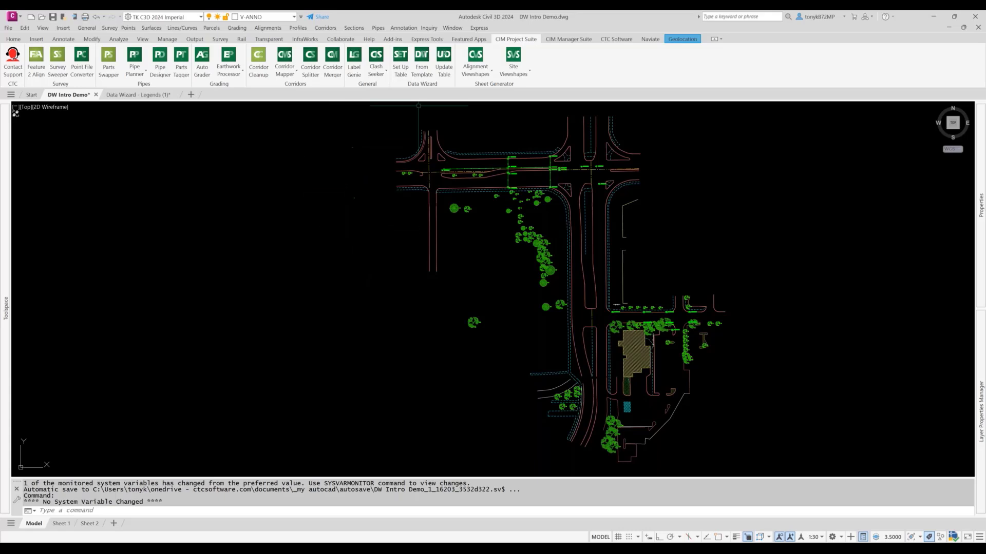
click(402, 70)
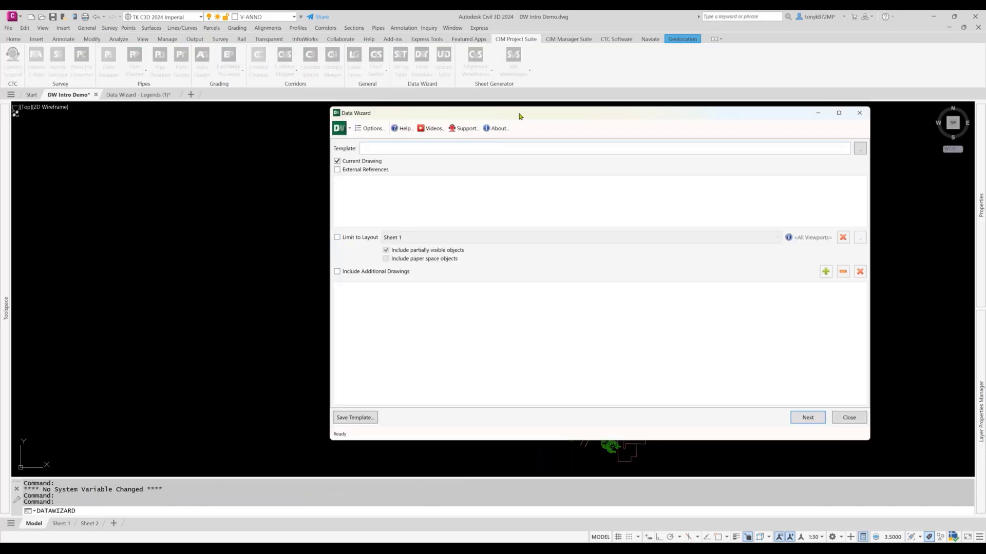
drag(492, 118, 434, 120)
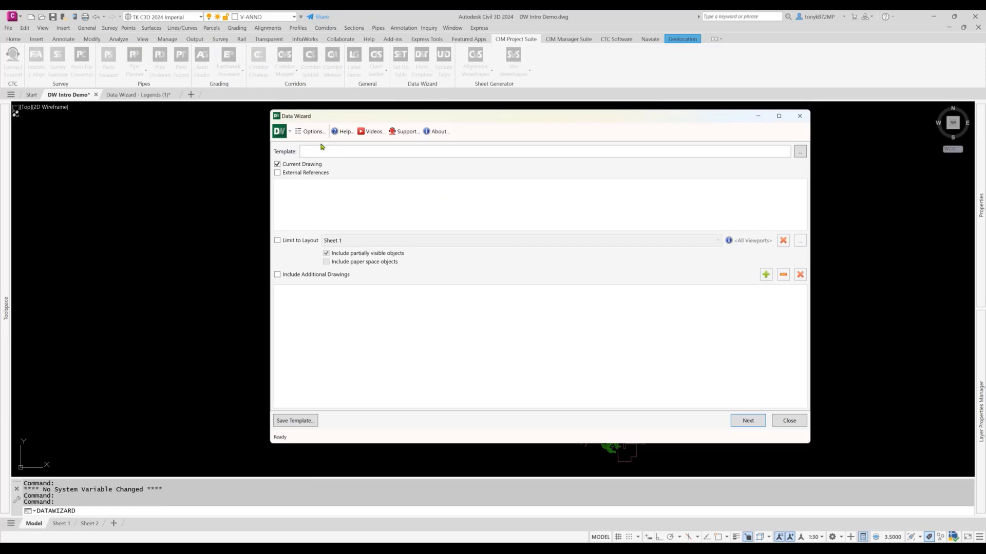
click(289, 133)
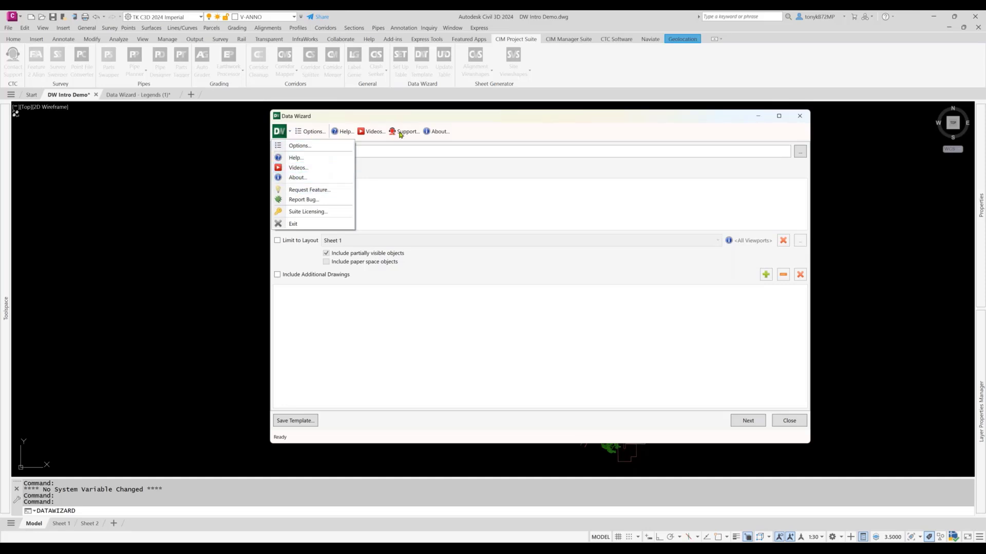
click(315, 133)
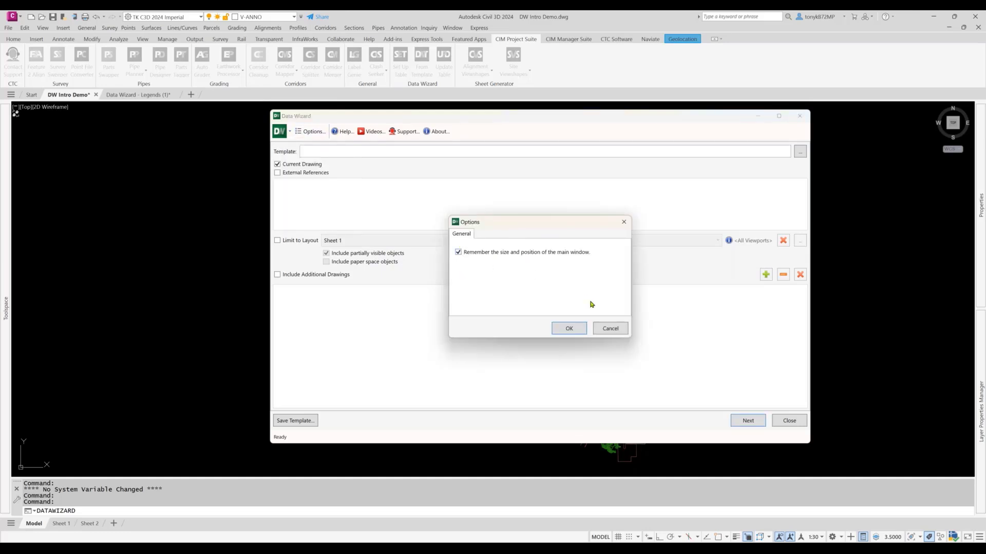
click(611, 329)
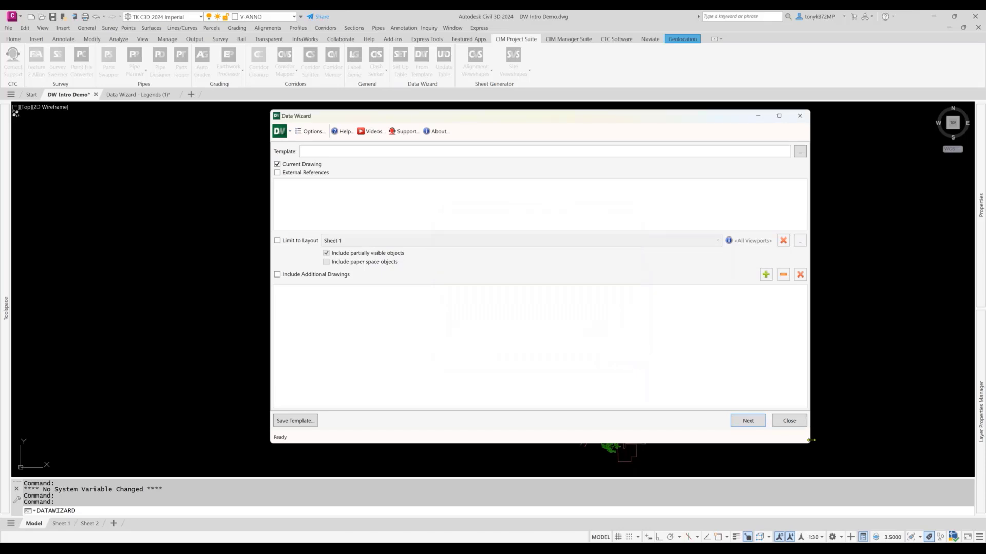
Step: Resize and reposition the Data Wizard window, closing and restarting the wizard to test its remembered size and position
drag(811, 440, 578, 380)
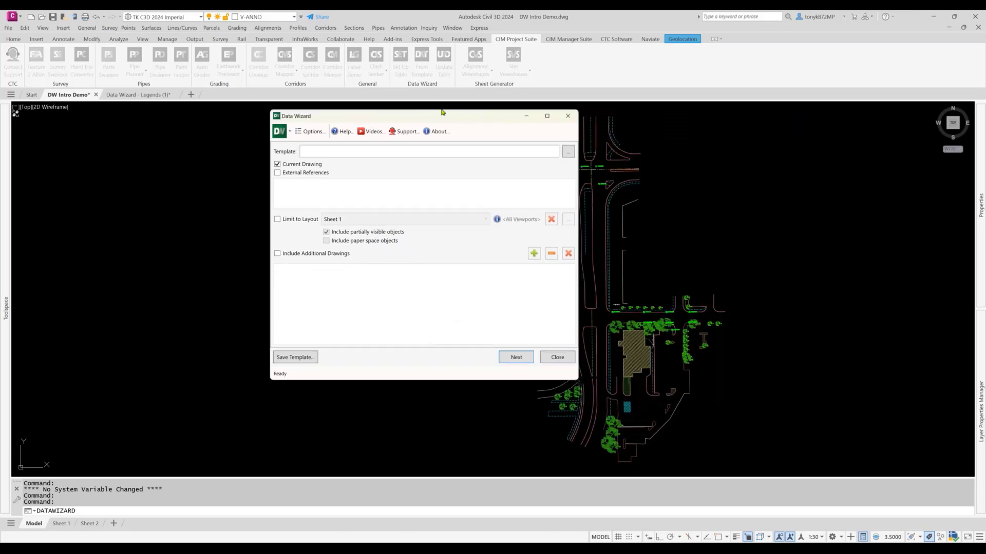
drag(411, 116, 242, 115)
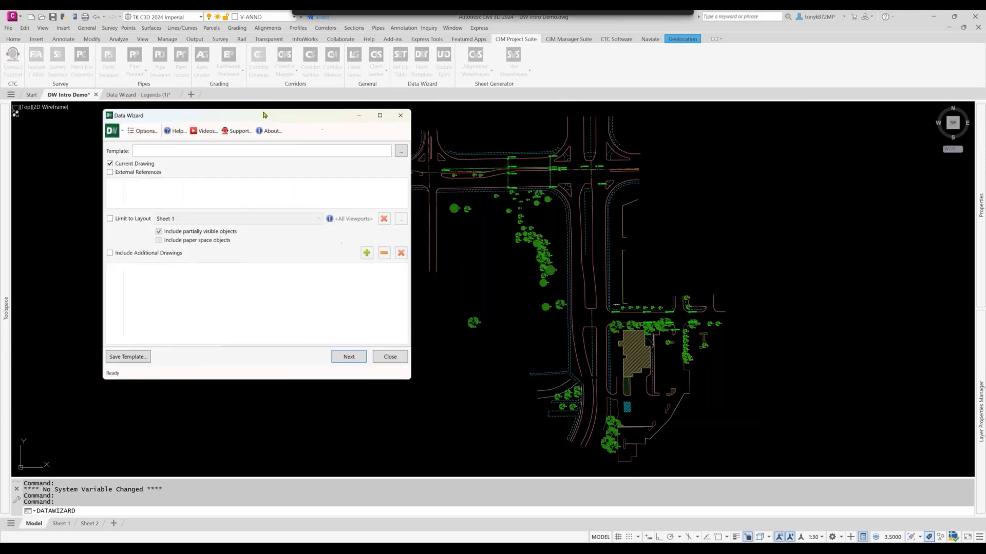
click(388, 357)
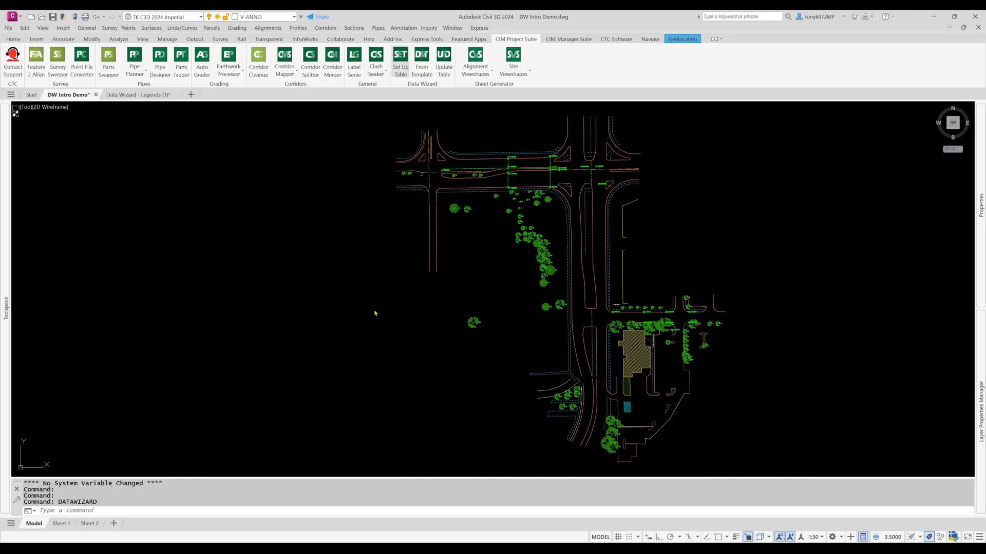
key(Return)
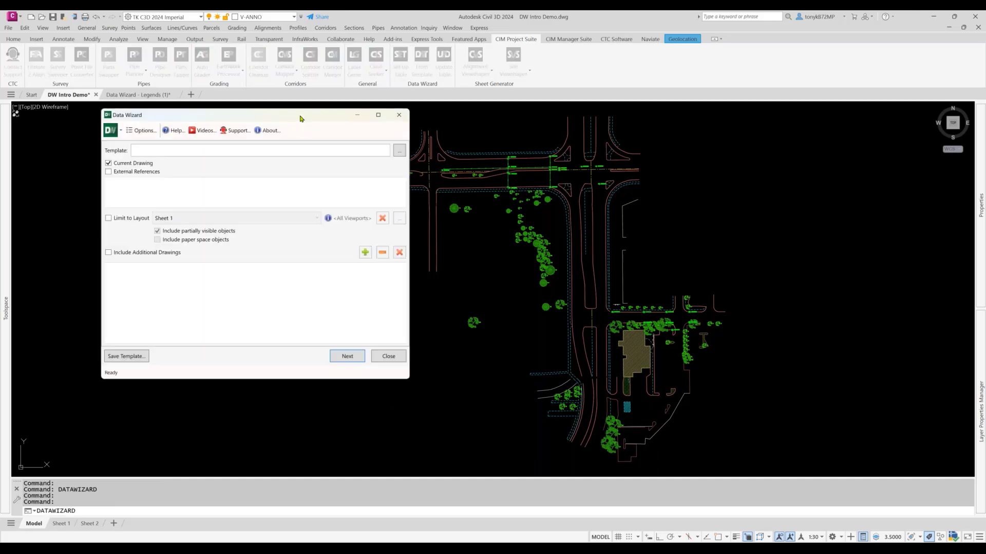
drag(300, 115, 441, 115)
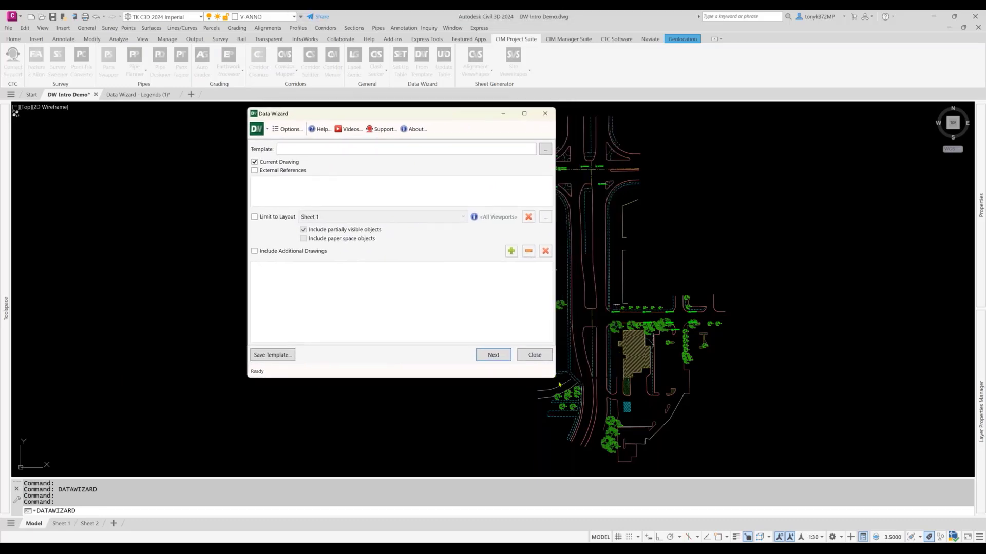
drag(555, 380, 755, 431)
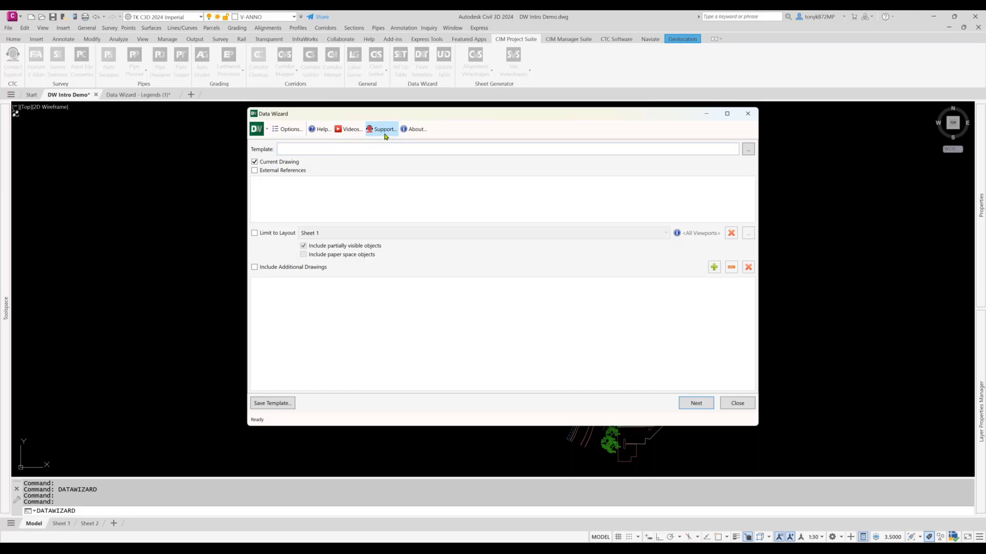
Step: Consult the Data Wizard section of the help guide and return to the wizard
click(318, 131)
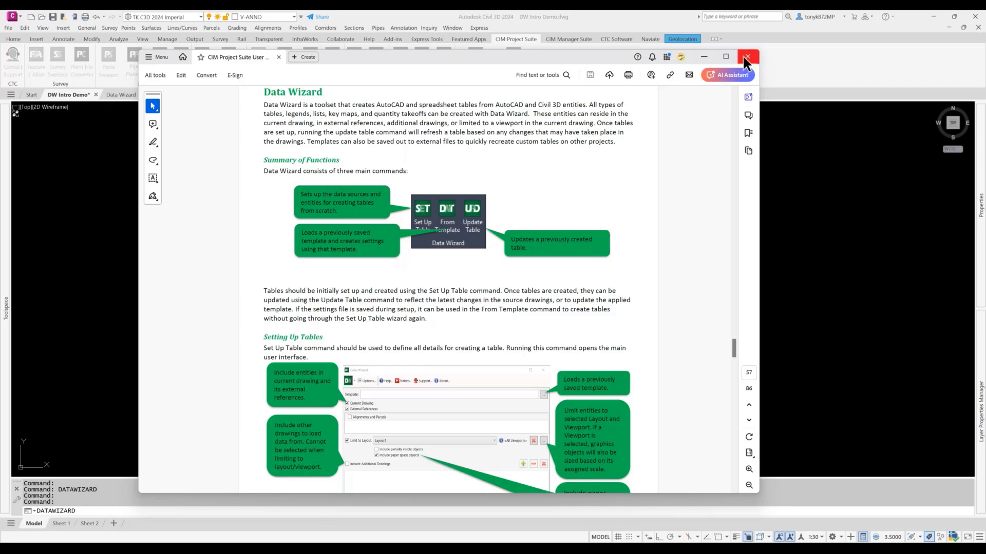
click(703, 57)
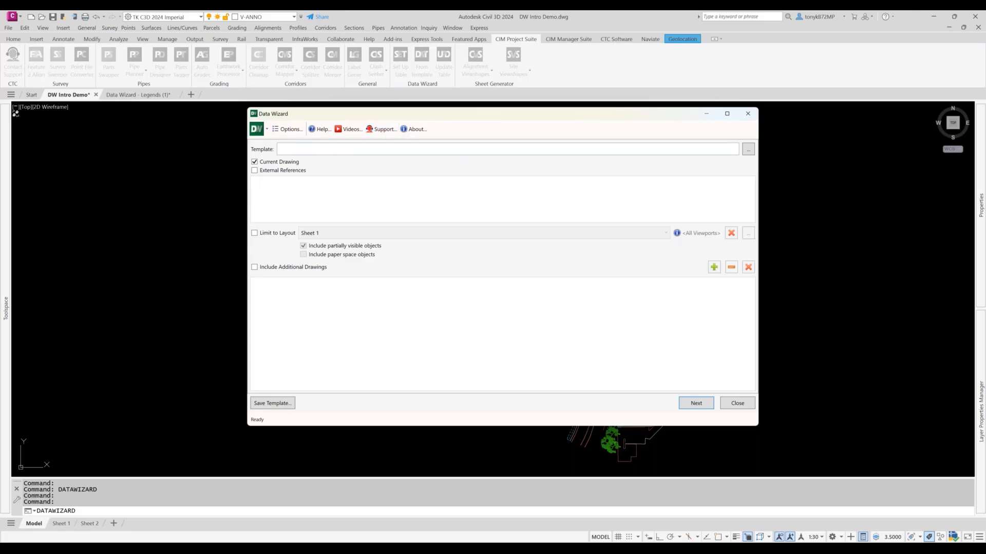
drag(644, 122, 655, 127)
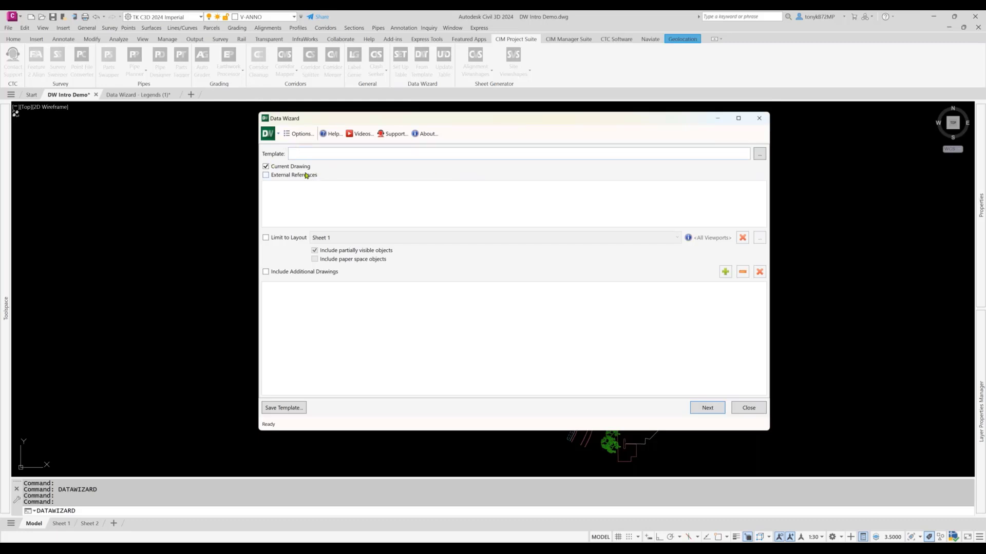
Step: Try the External References option on and off, and preview the object types available in the current drawing
click(267, 177)
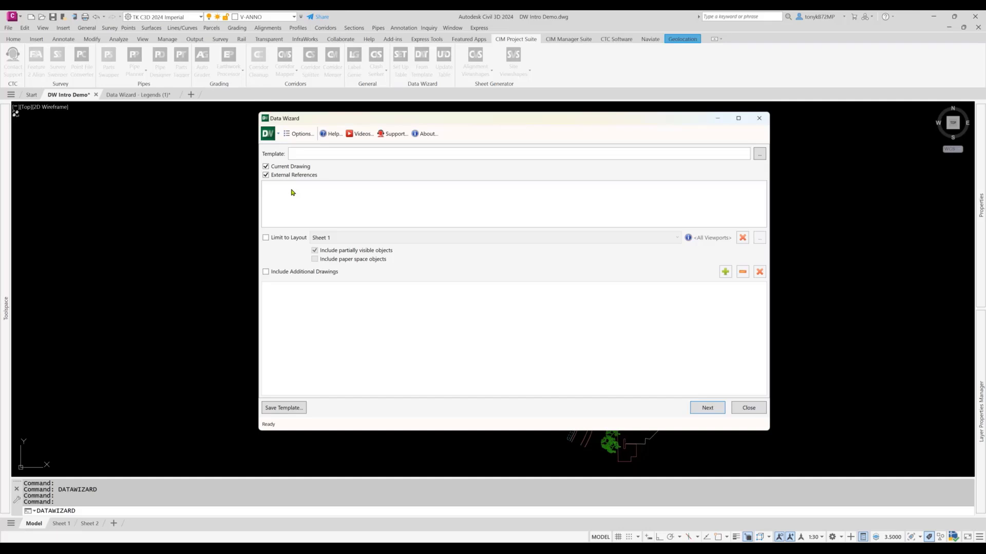
click(266, 176)
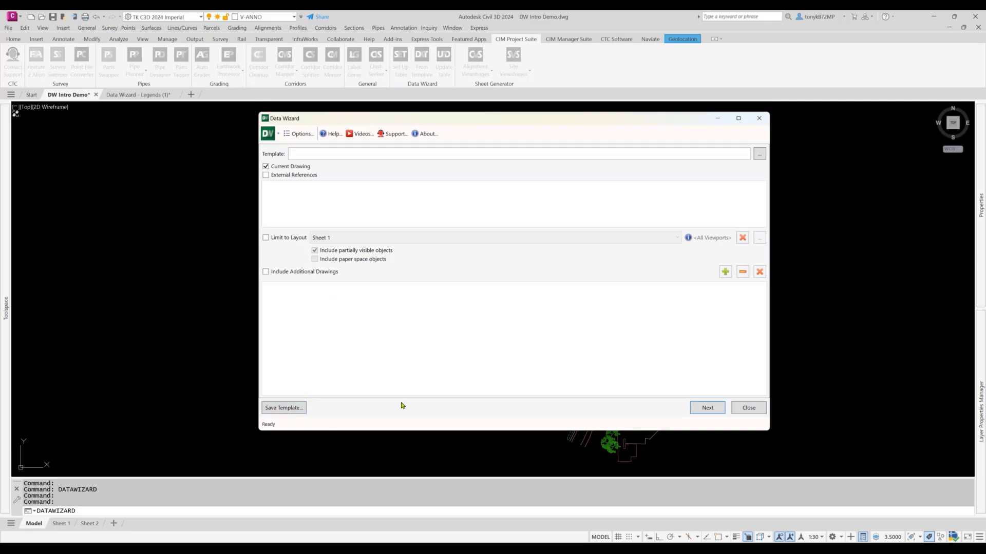
click(706, 408)
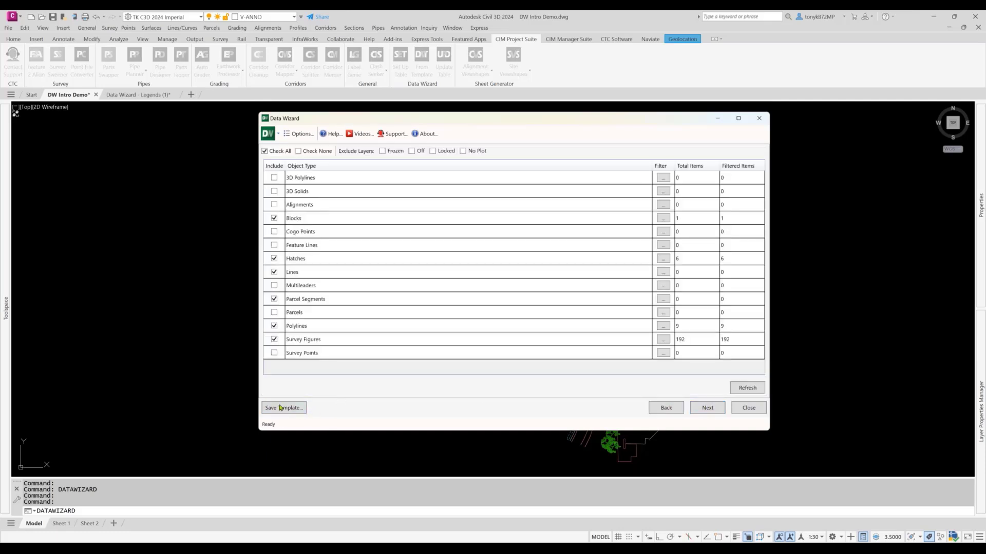
click(665, 408)
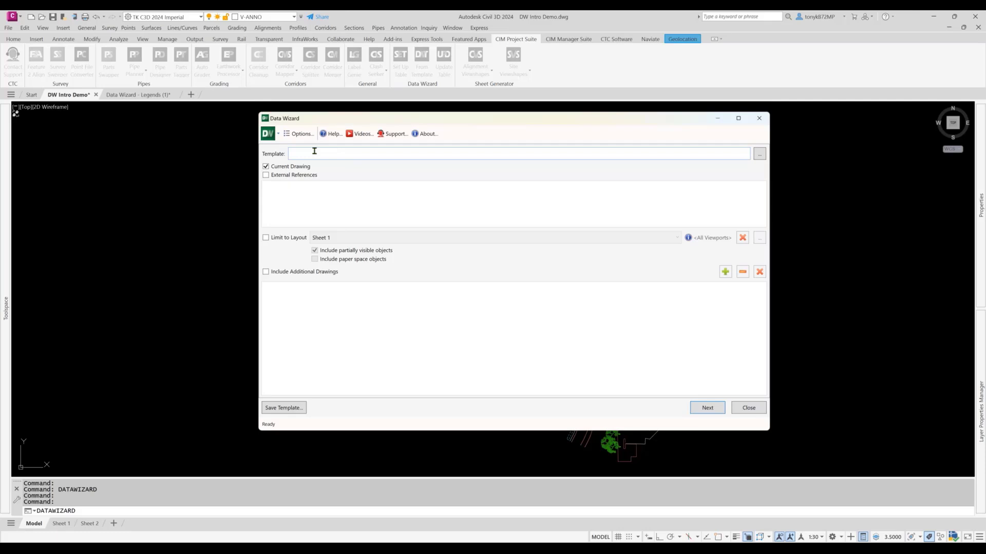
Step: Load the template Curb Length-Existing.DWizTemplate from the Legend Template folder into the Data Wizard
click(759, 155)
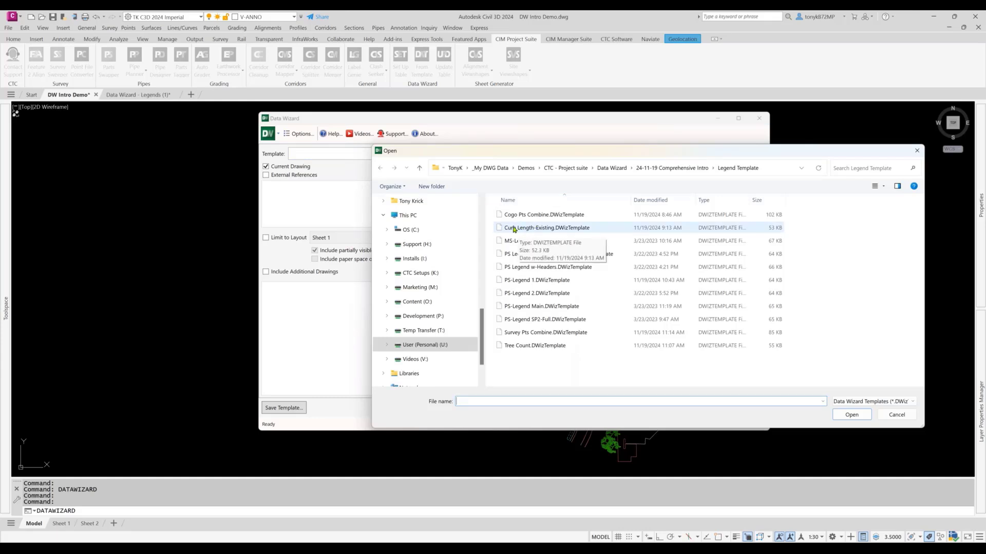
click(514, 231)
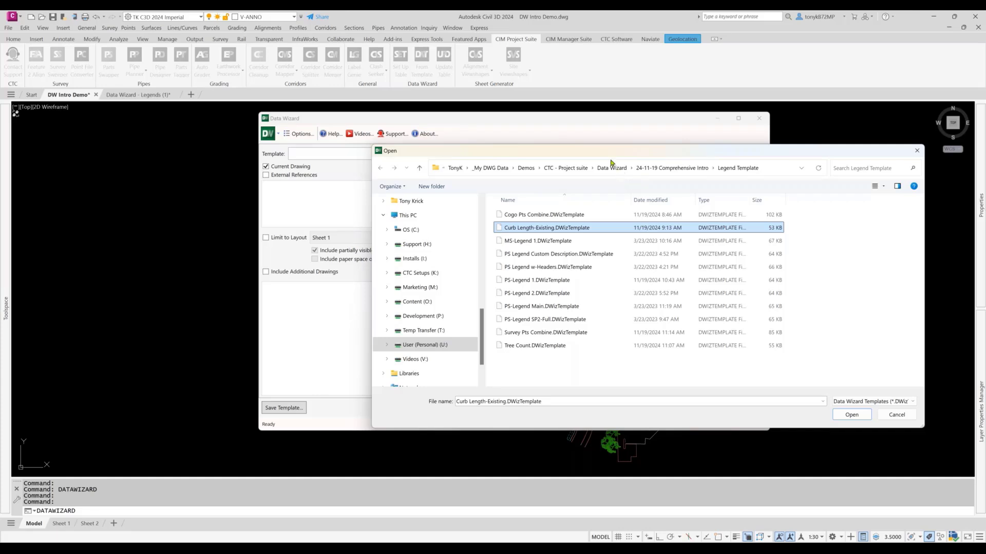
drag(603, 155, 612, 158)
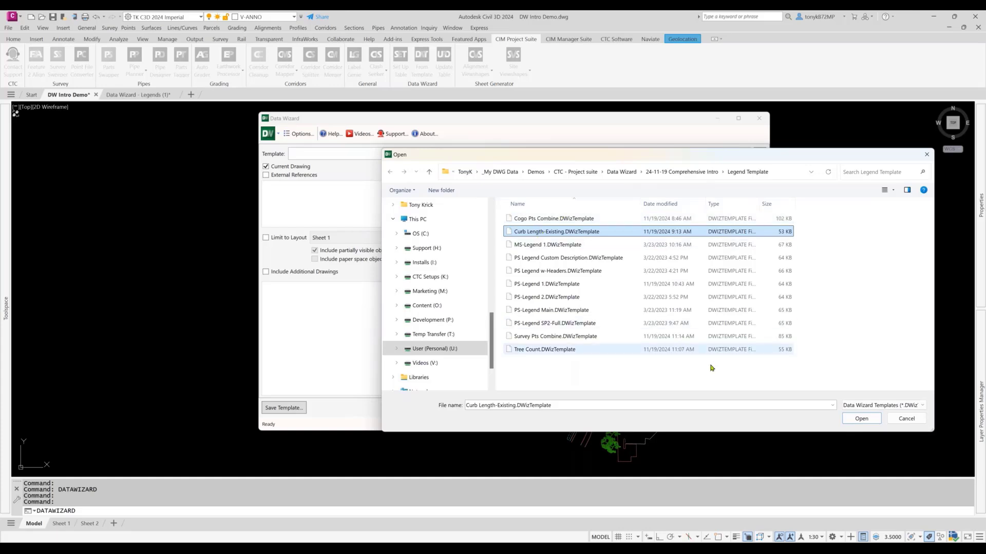
click(861, 419)
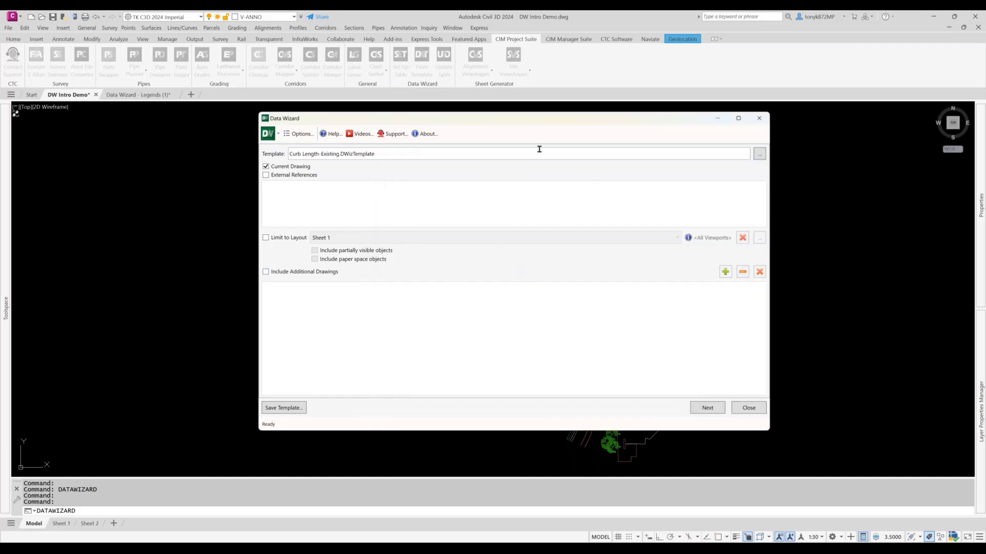
Step: Advance to the object type list and refresh its item counts for the loaded template
click(707, 408)
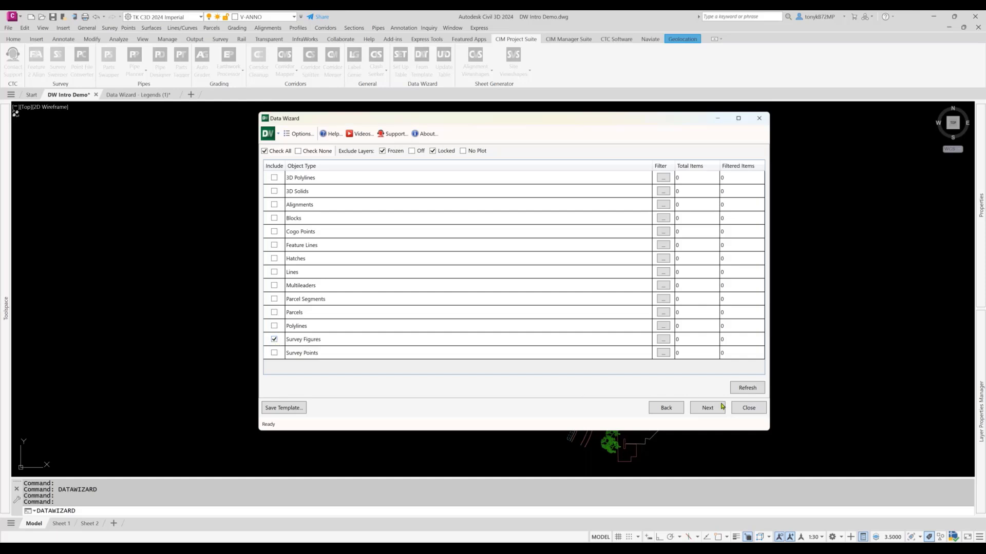
click(747, 389)
drag(585, 121, 540, 113)
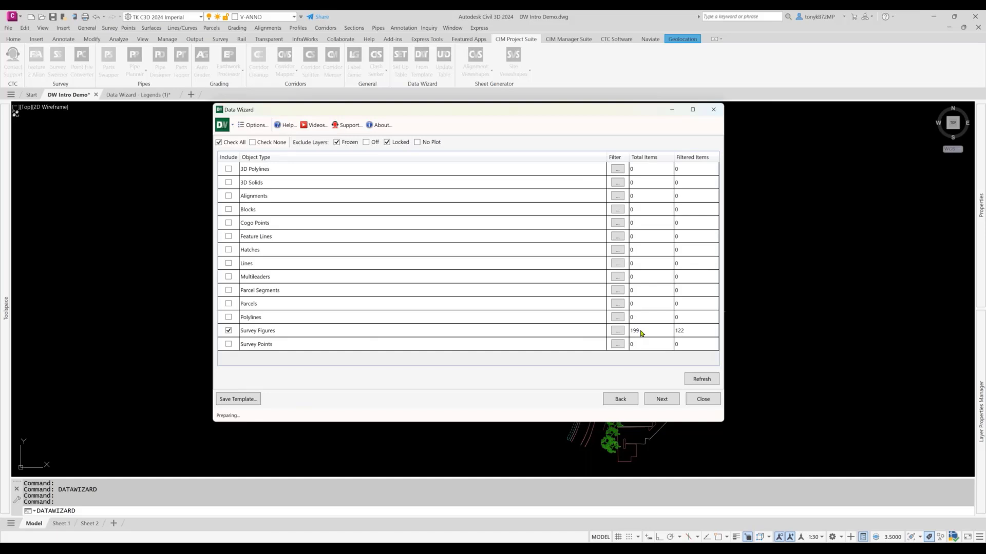
Step: Review the Survey Figures object filters, including the grouping mode and the full list of excluded layers
click(687, 331)
click(616, 331)
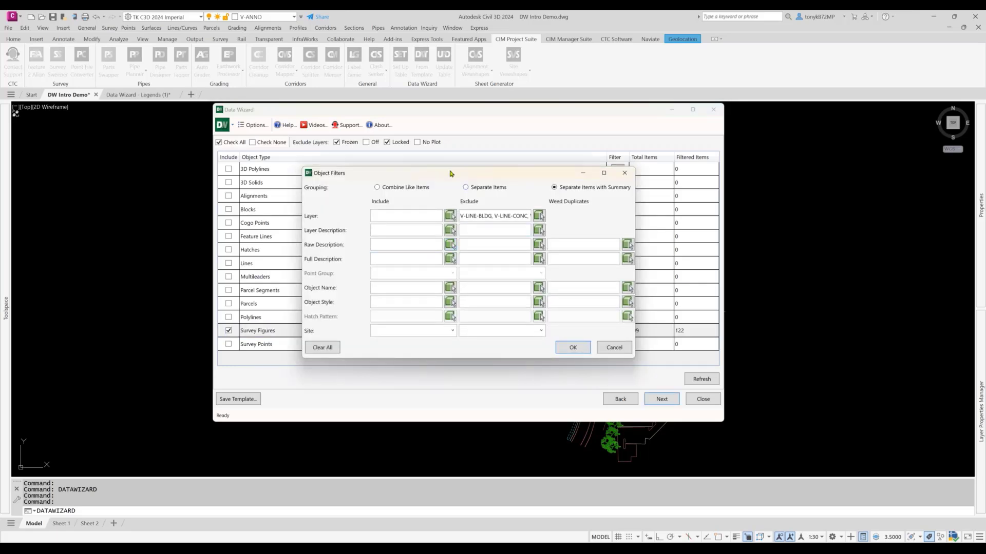
drag(424, 174, 325, 170)
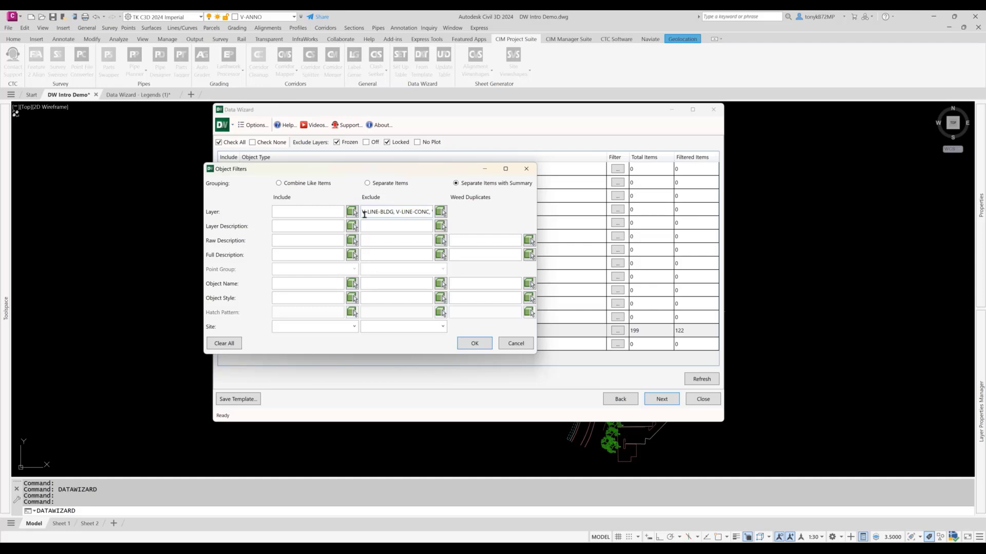
drag(363, 210, 457, 213)
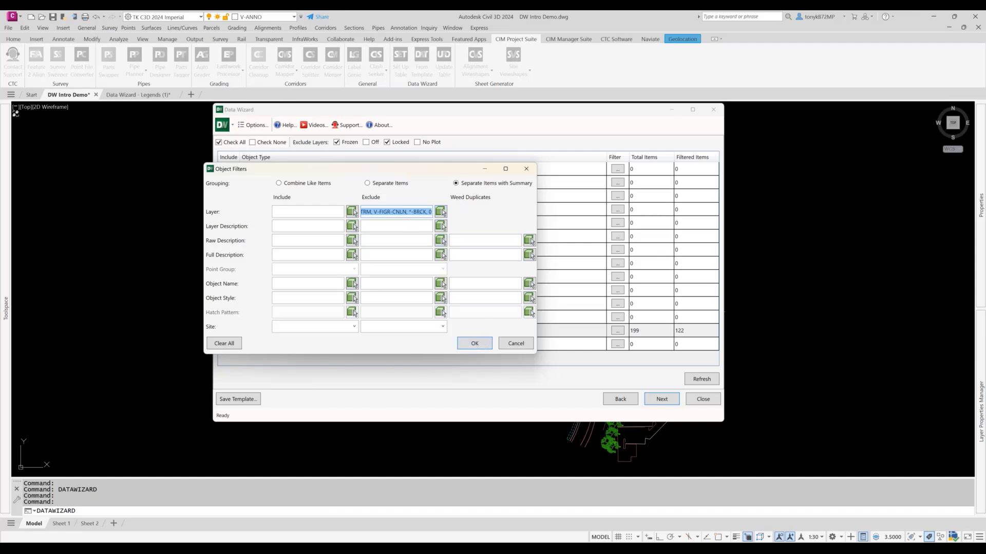
click(375, 212)
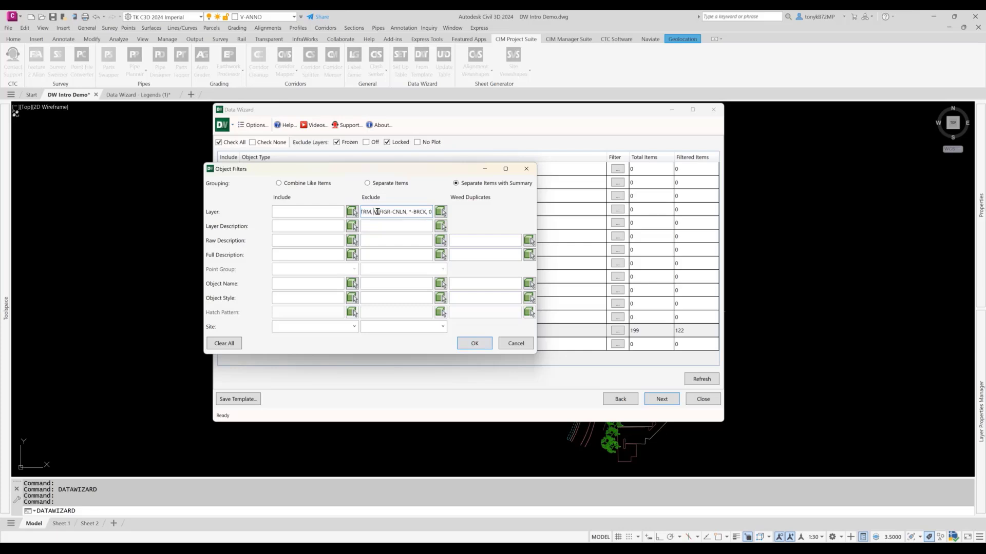
drag(375, 212, 335, 215)
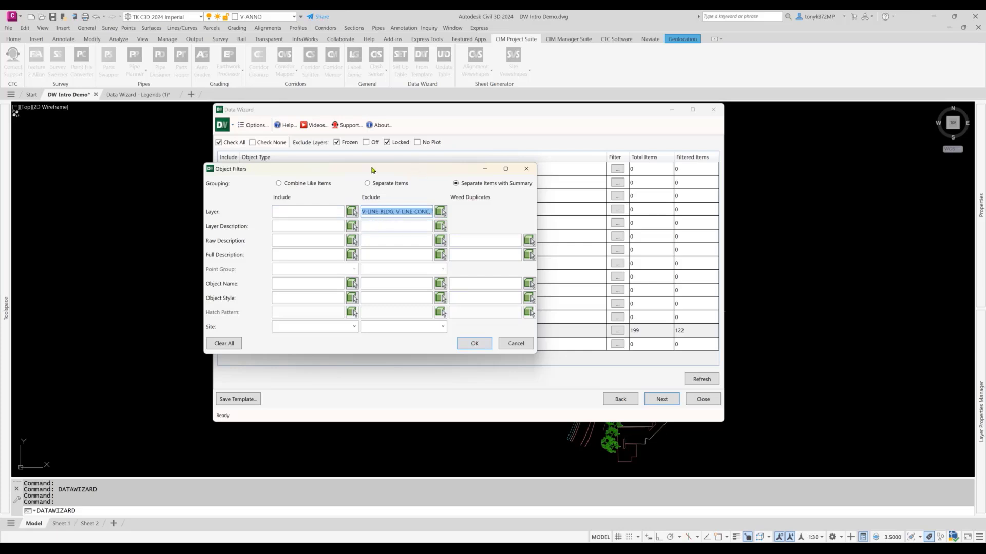
drag(373, 170, 292, 163)
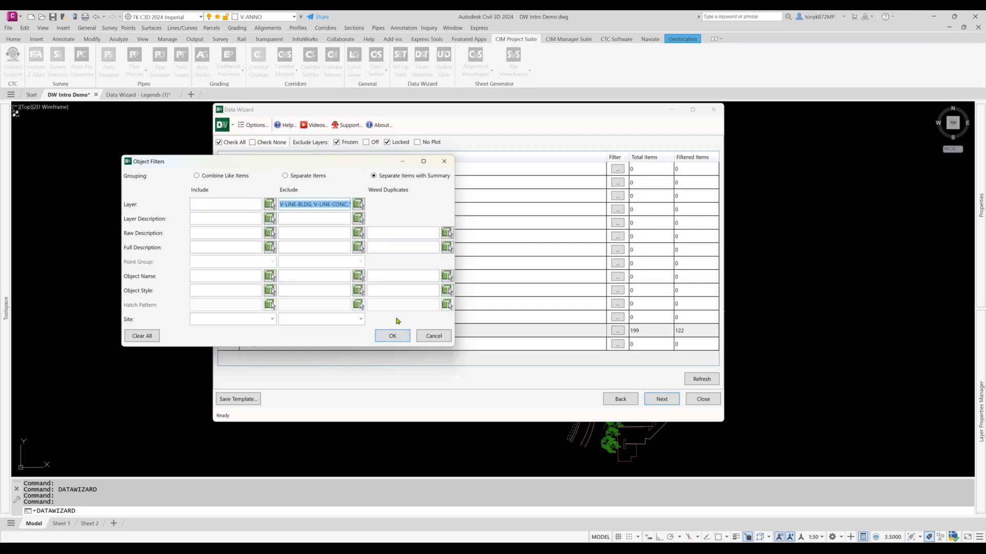
click(399, 337)
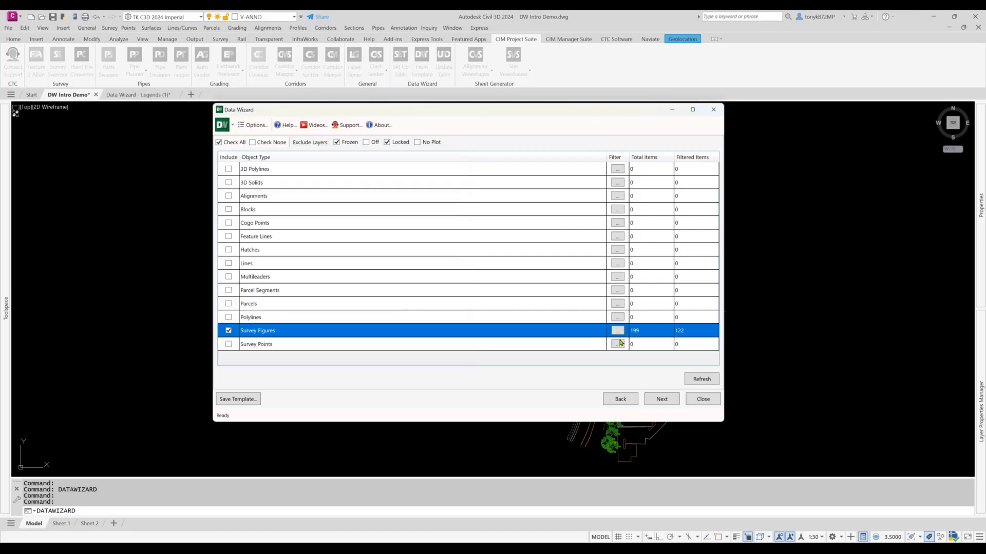
Step: Proceed to the data extraction page for the survey figures, rechecking the object type list once
click(670, 400)
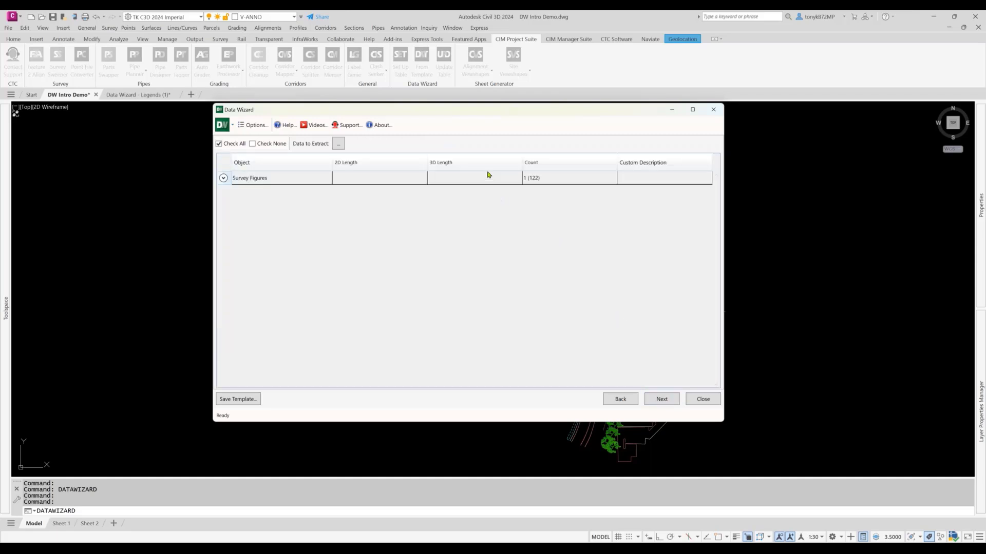
click(622, 400)
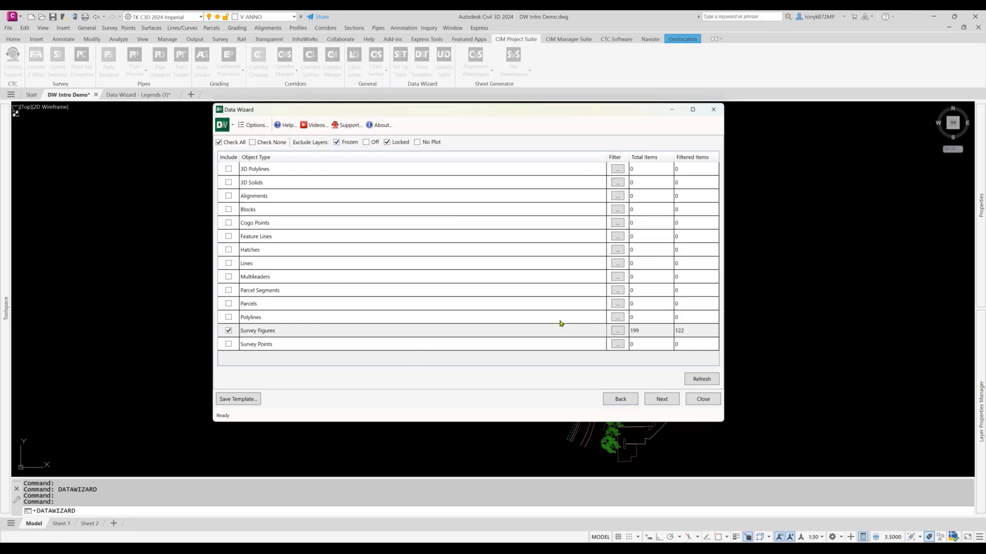
click(662, 399)
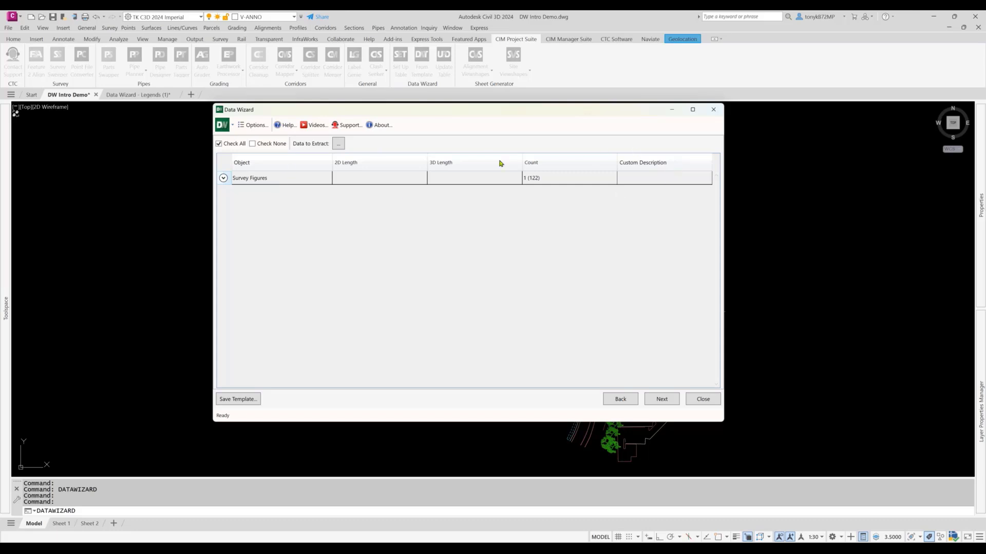
Step: Review the full list of data properties selected for extraction, and expand the survey figures down to the individual curb lines
click(339, 144)
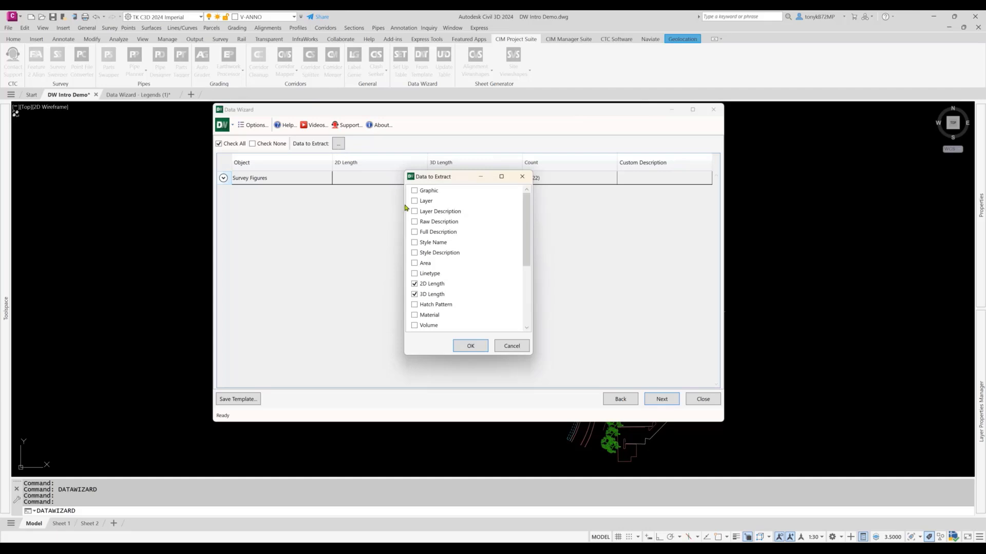
click(425, 286)
drag(526, 250, 497, 222)
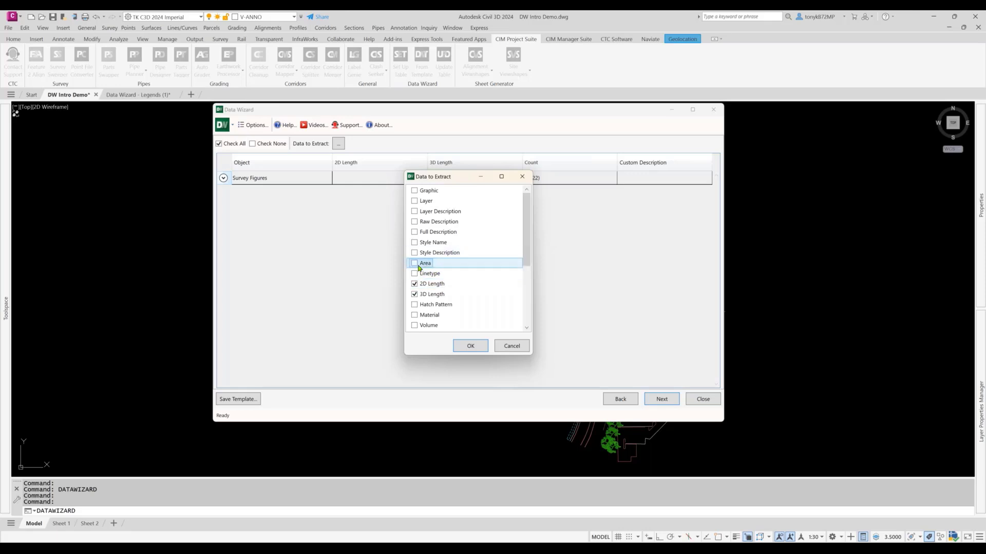
drag(526, 263, 526, 318)
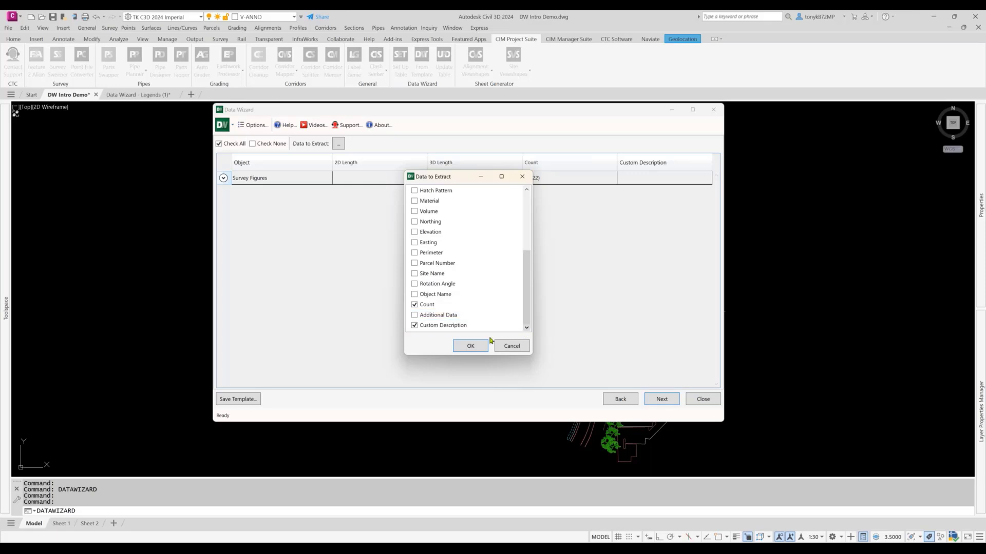
click(469, 346)
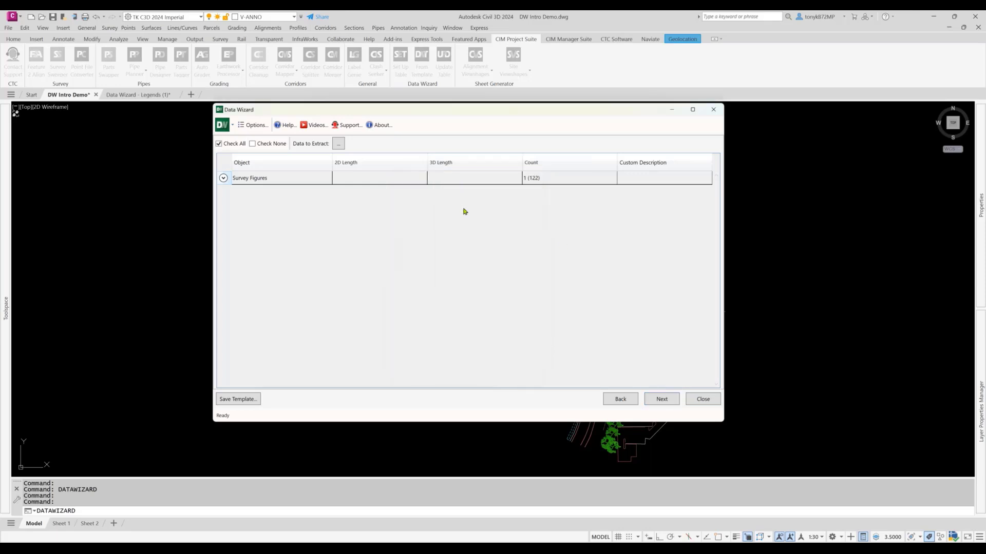
click(222, 178)
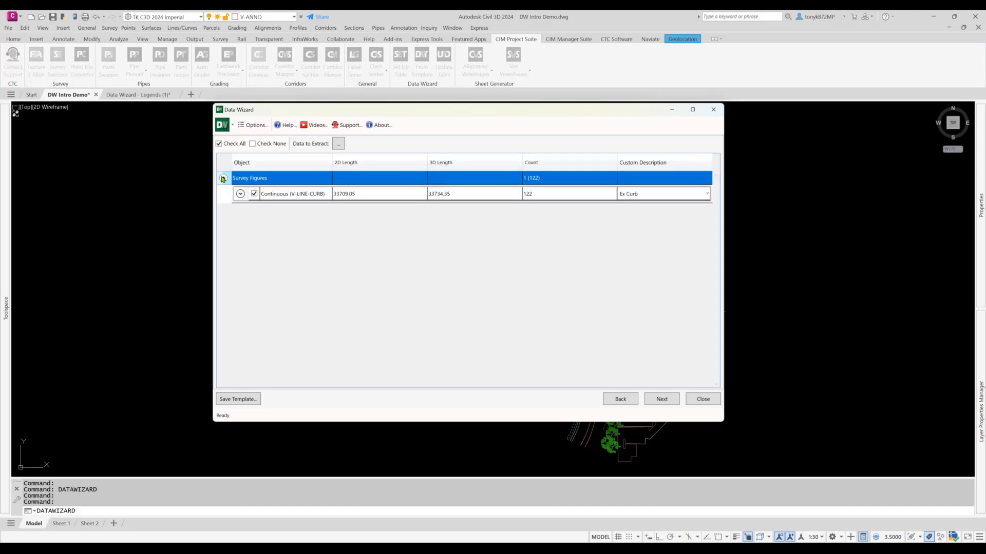
click(240, 195)
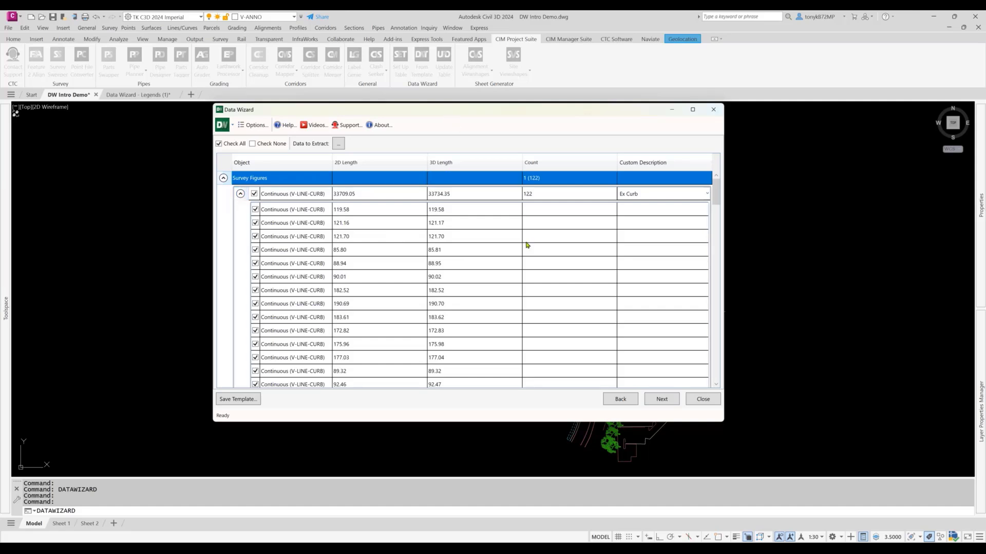
Step: Recheck the grouping mode in the Survey Figures object filters and return to the data extraction page
click(621, 400)
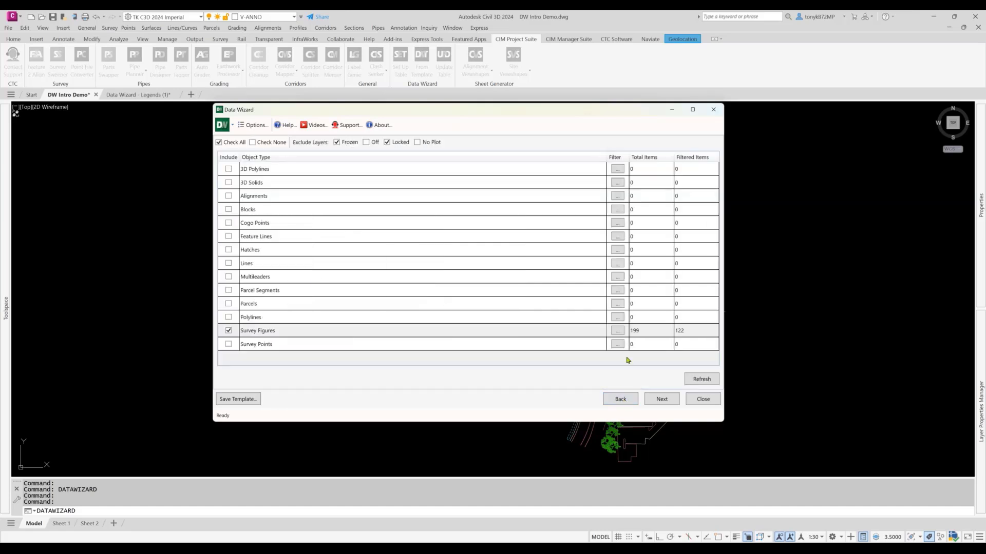
click(617, 330)
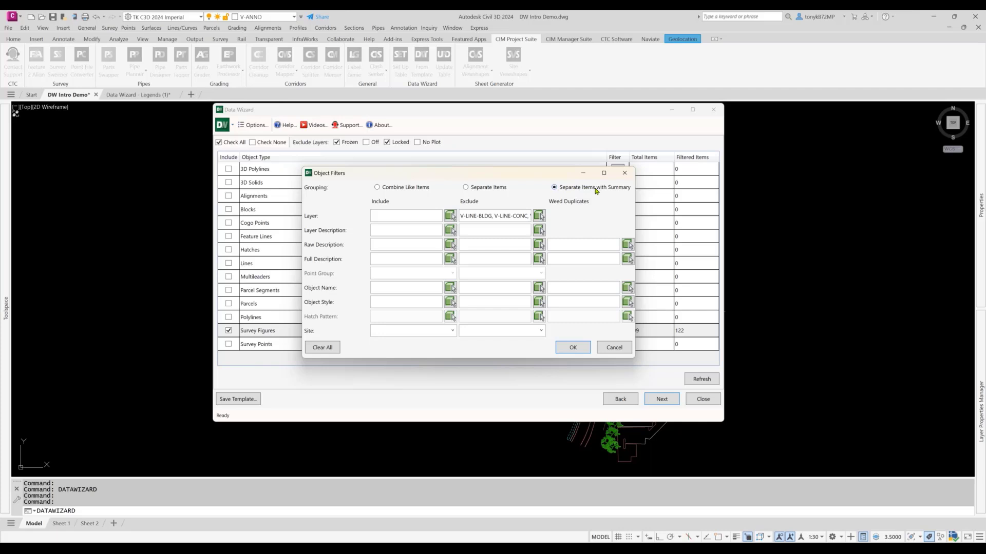
click(573, 348)
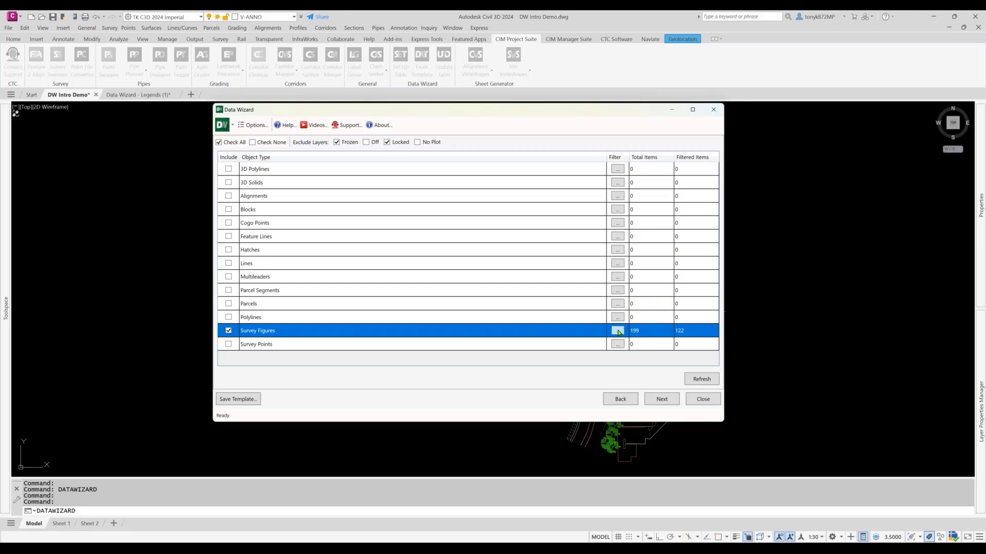
click(662, 399)
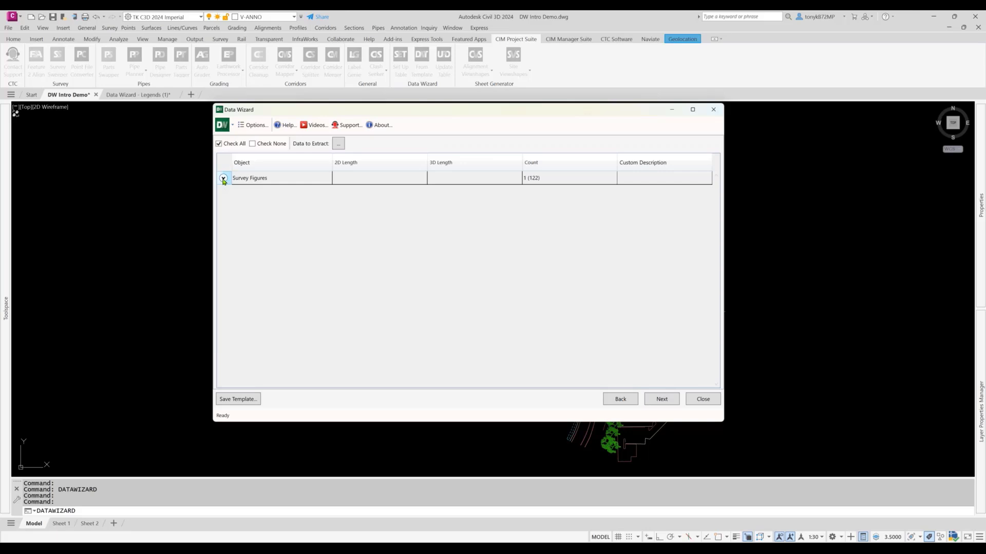
Step: Expand the Survey Figures group and its V-LINE-CURB summary row to inspect the individual lengths and custom description
click(223, 179)
click(238, 194)
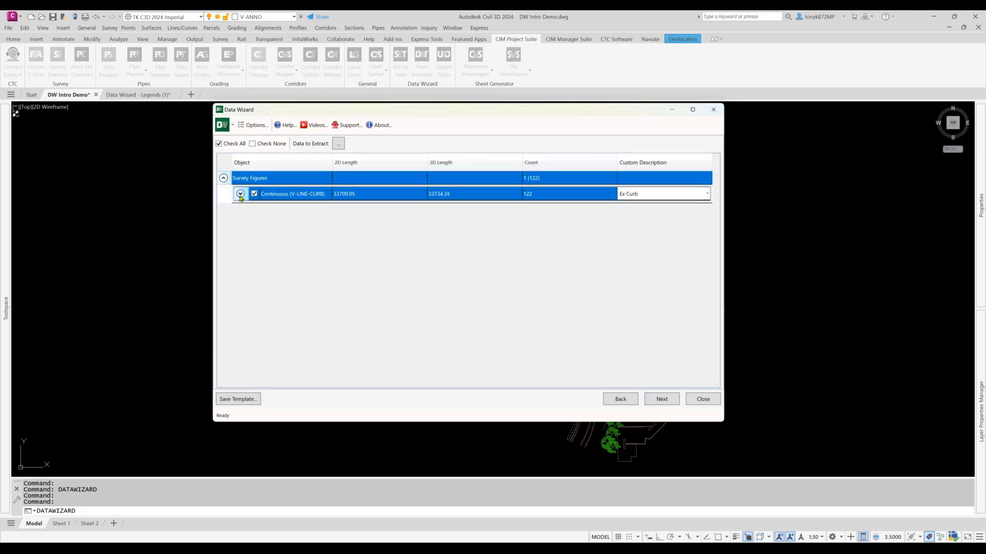
click(241, 195)
click(243, 196)
click(240, 195)
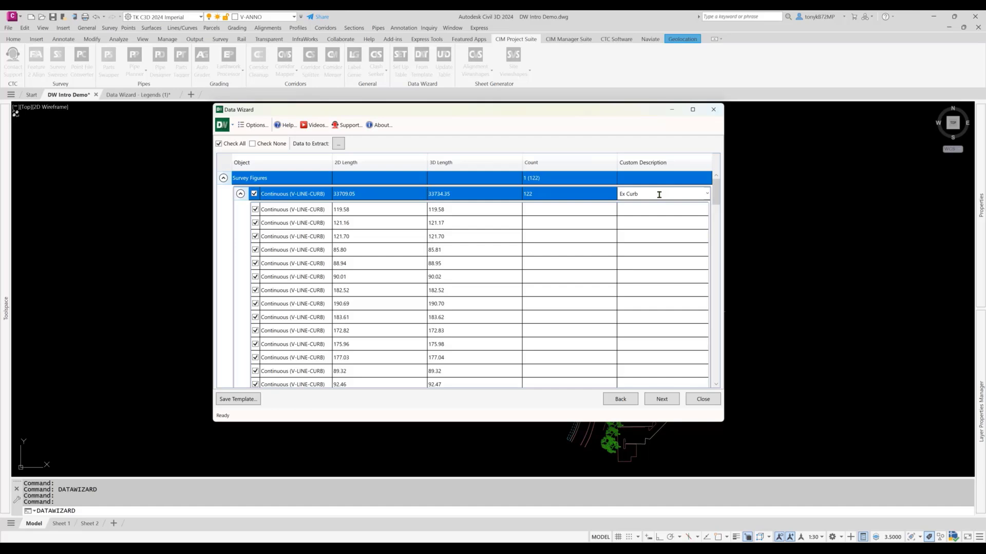
Step: Proceed to the output settings page and check the sorting options for the survey figures without changing them
click(662, 400)
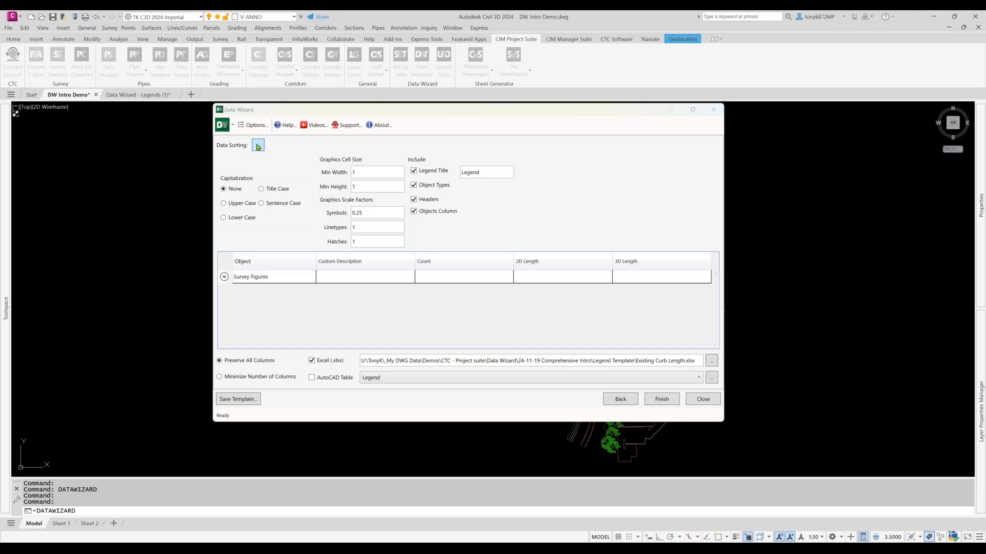
click(258, 146)
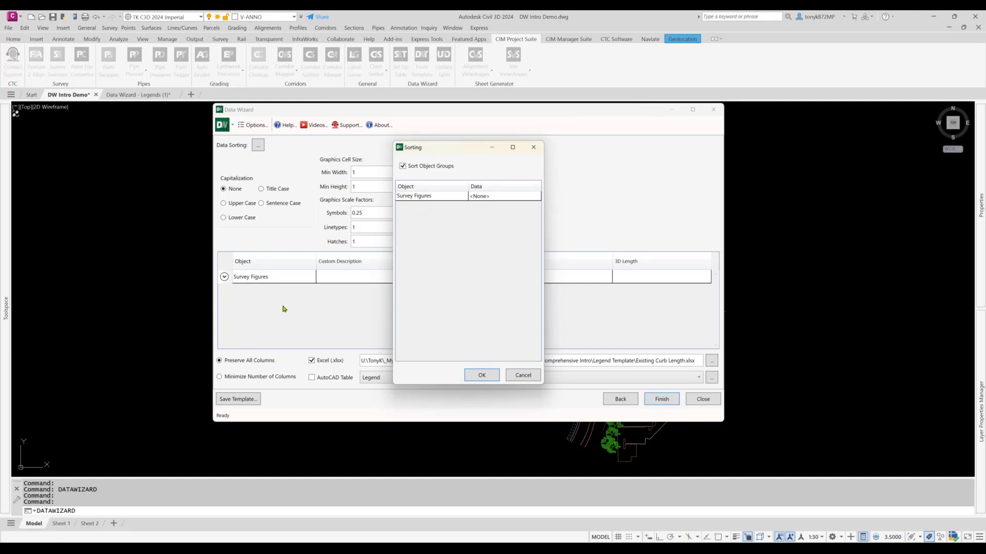
click(523, 375)
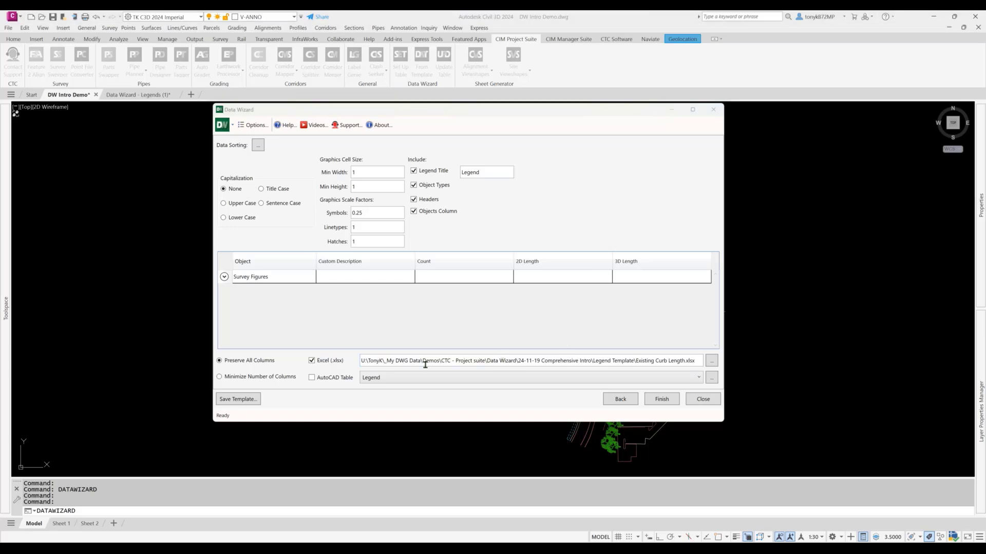
Step: Expand the survey figures in the output preview, enlarge the Data Wizard window, and look through the listed curb lengths
click(224, 277)
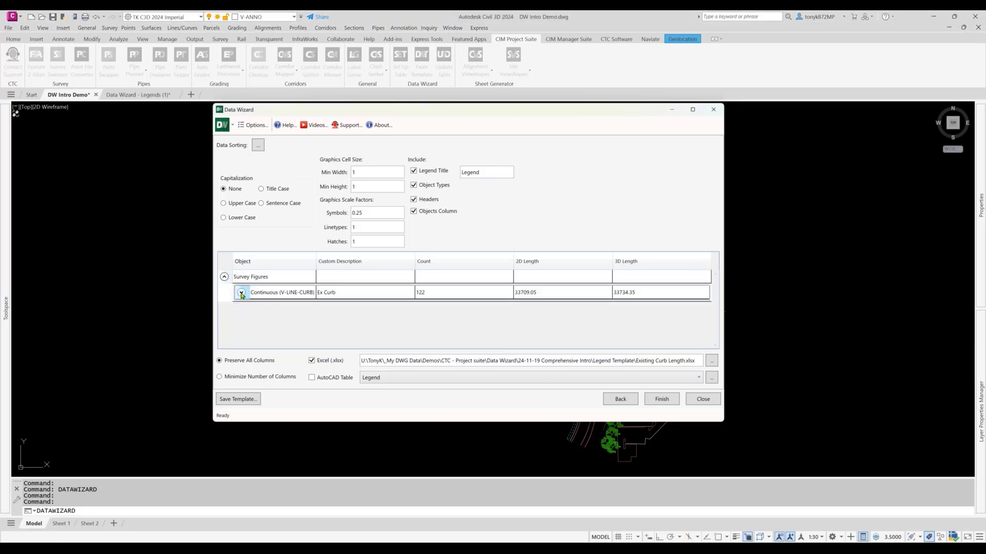
click(241, 294)
click(241, 294)
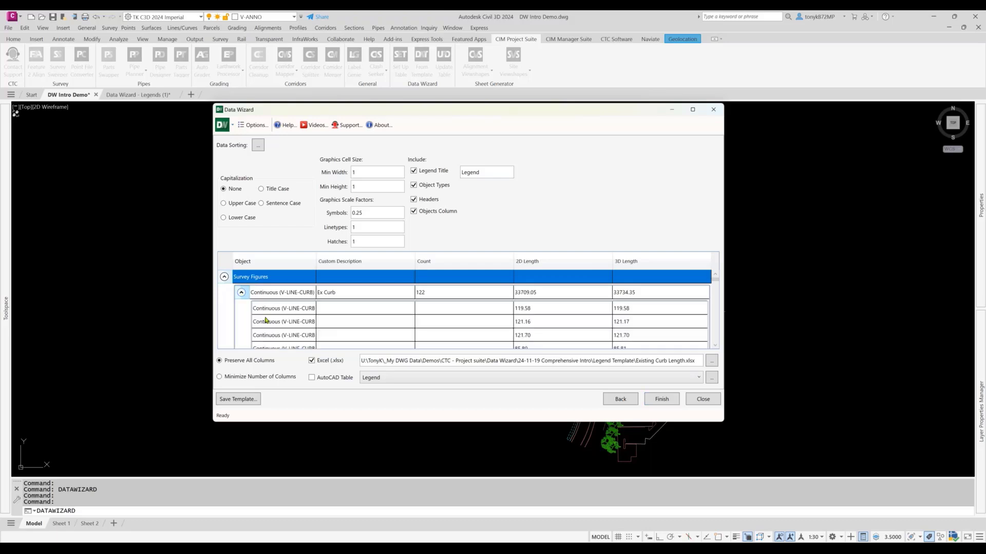
drag(471, 112, 464, 91)
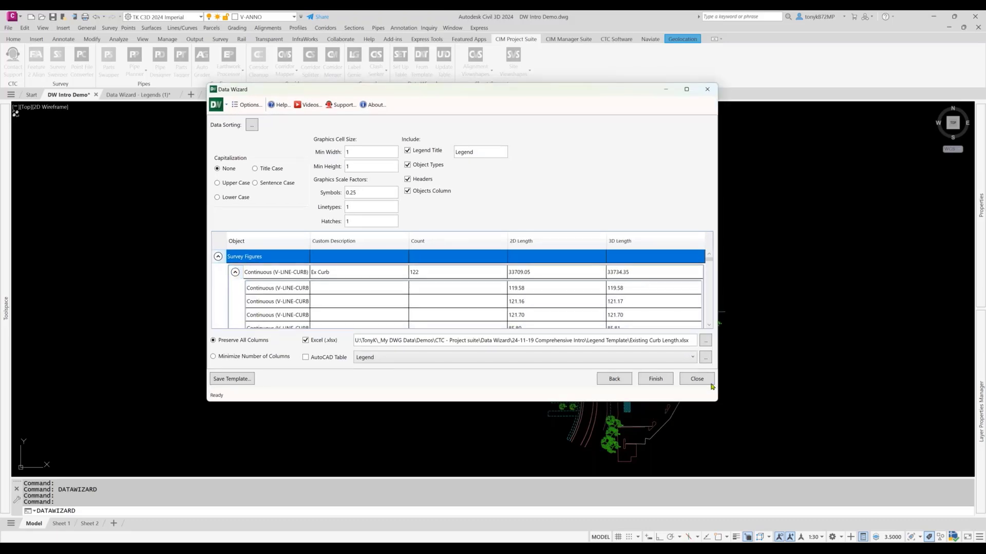
drag(717, 401, 759, 440)
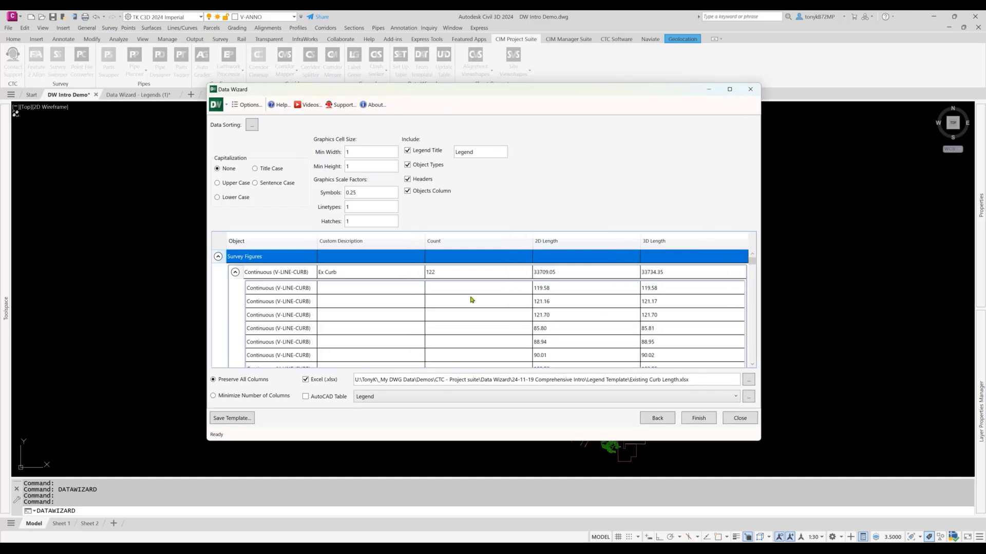
scroll(457, 297, down, 2)
scroll(455, 299, down, 4)
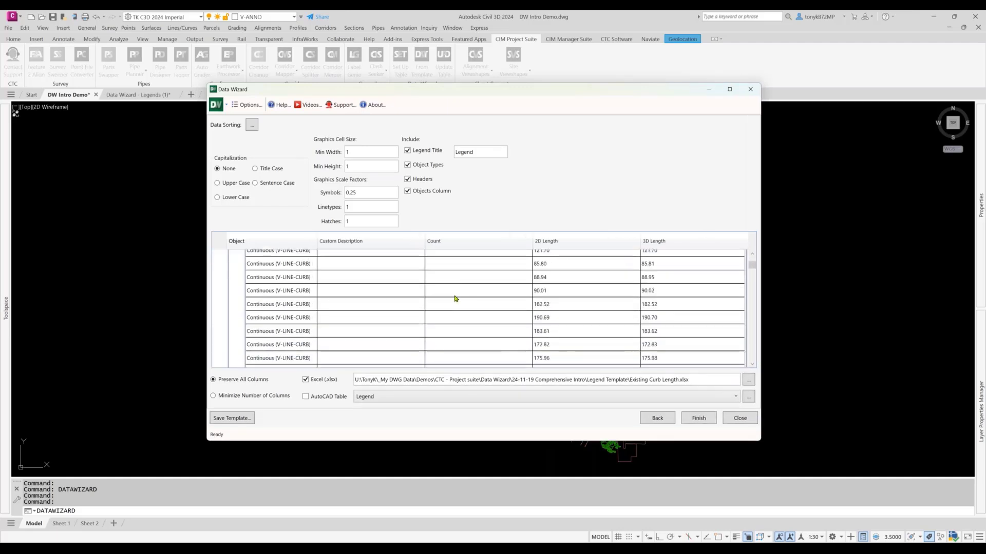
scroll(452, 296, up, 6)
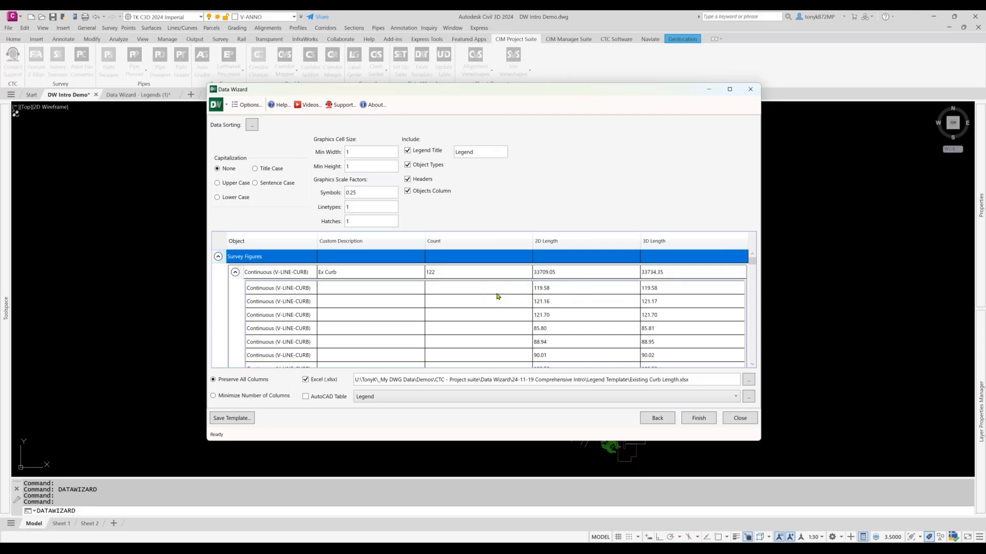
Step: Exclude the first V-LINE-CURB figure from the extracted data and inspect the expanded output preview
click(658, 418)
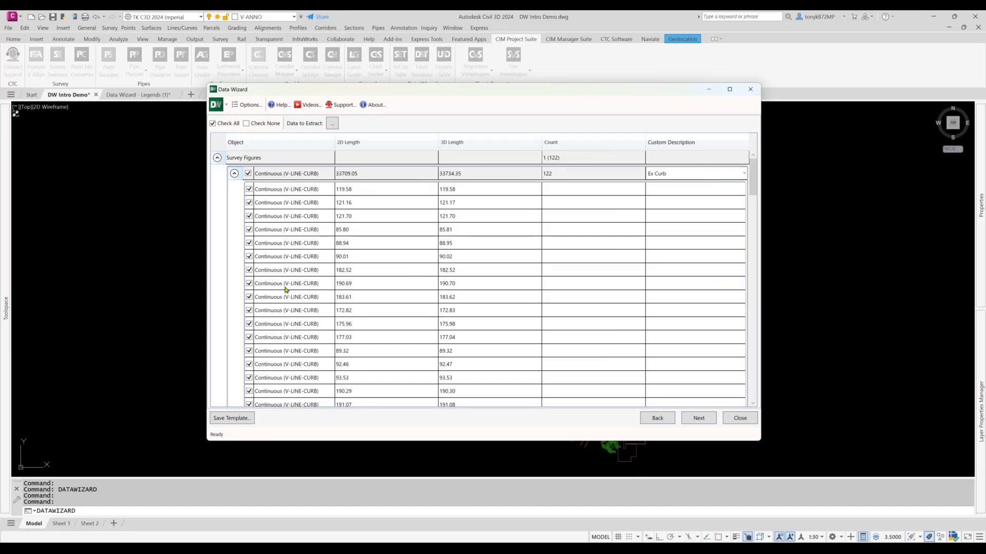
click(249, 189)
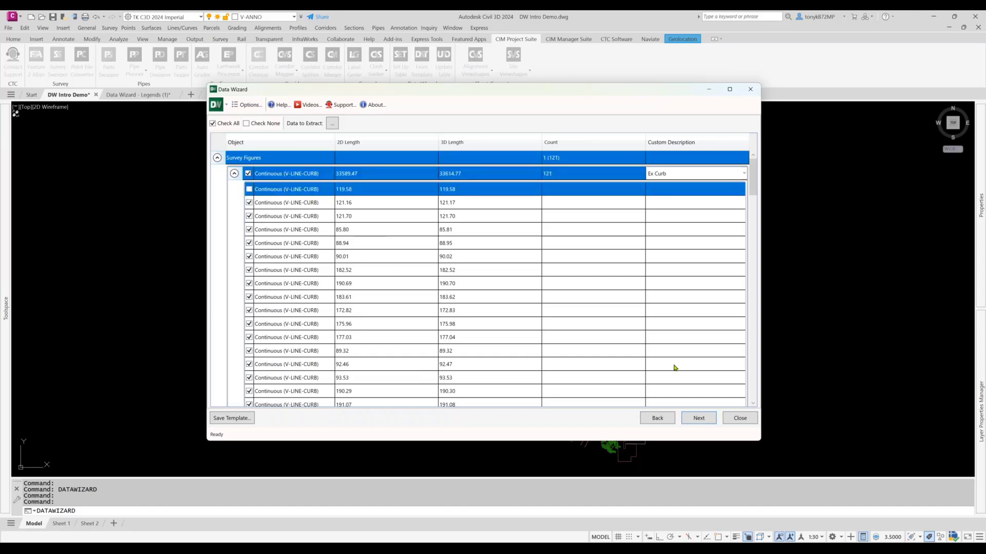
click(698, 418)
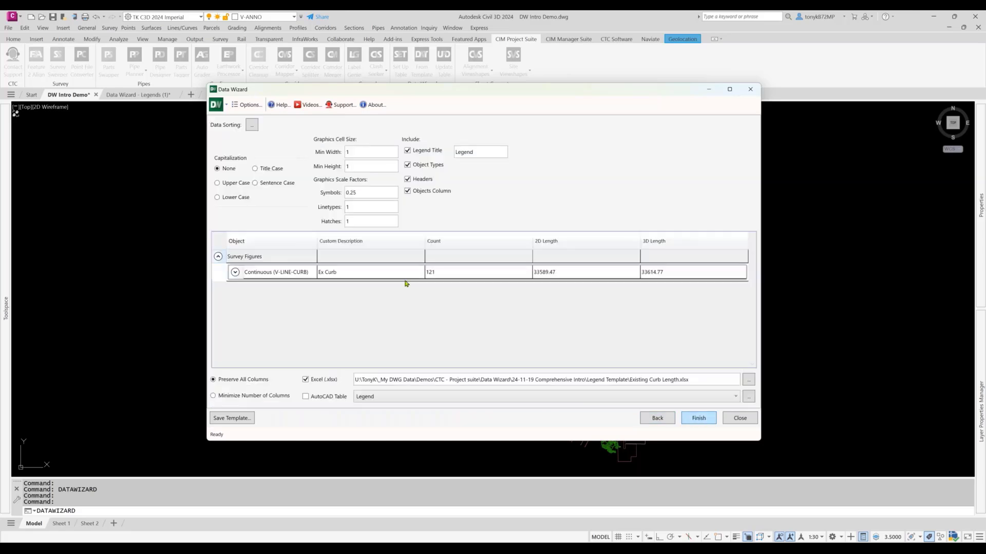
click(236, 272)
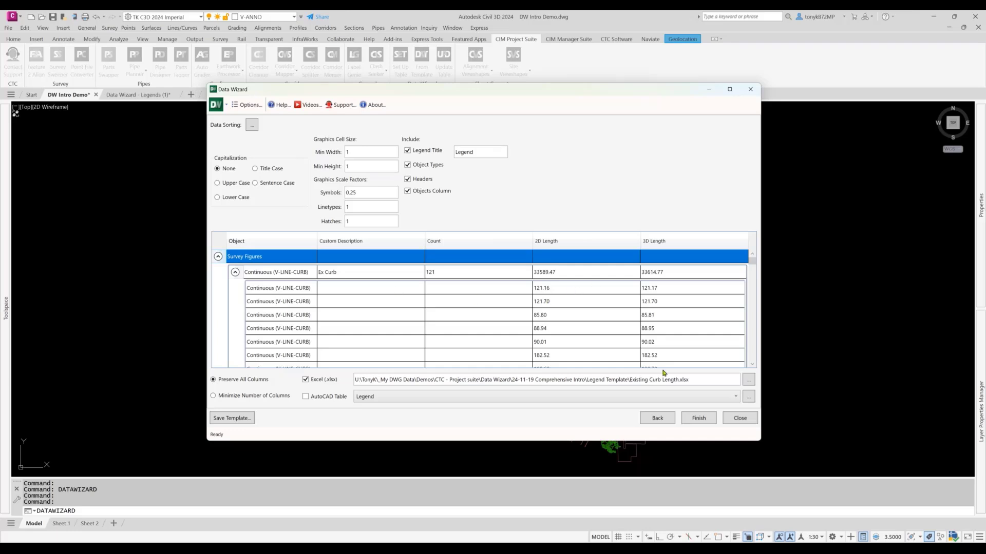
Step: Include the first V-LINE-CURB figure in the extraction again and return to the output settings page
click(659, 421)
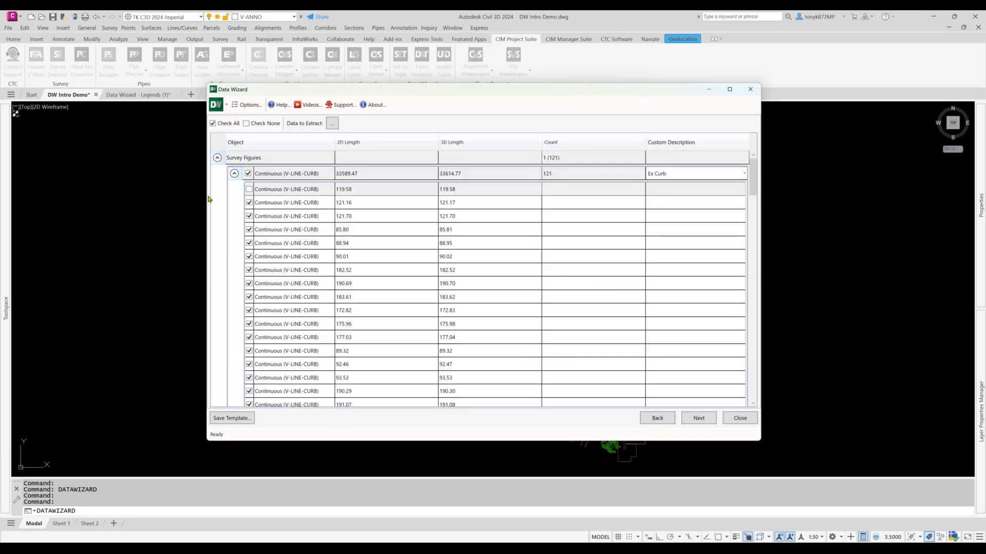
click(249, 190)
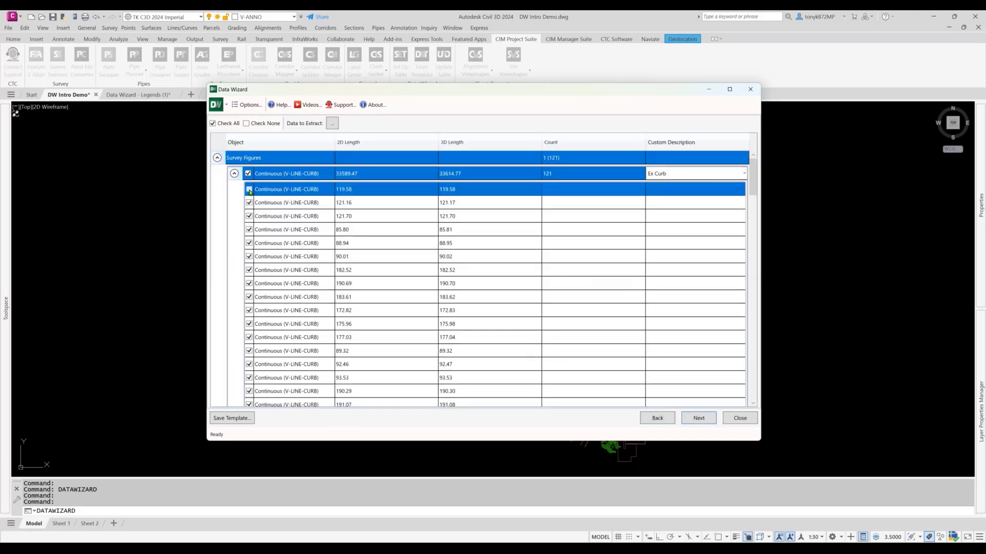
click(698, 419)
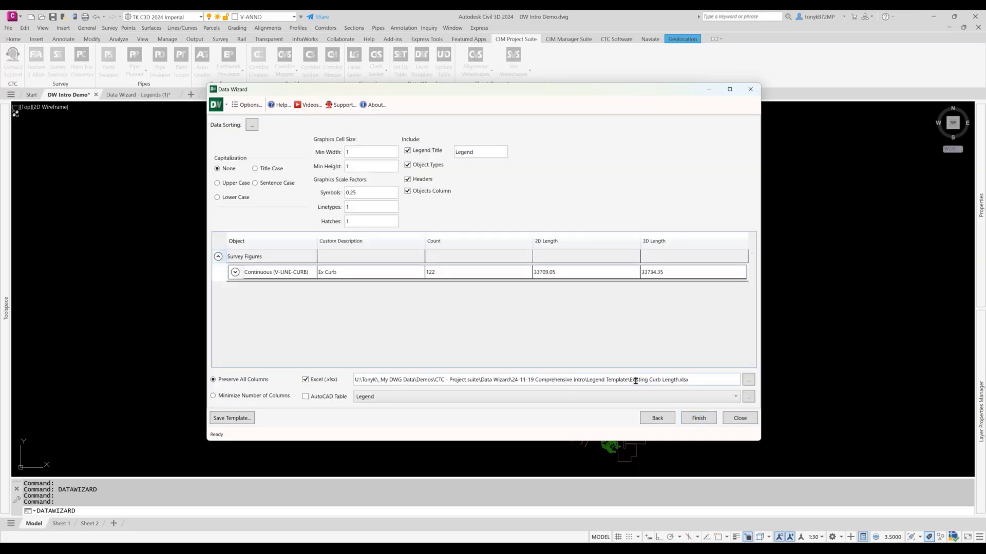
Step: Select Existing Curb Length.xlsx in the Legend Template folder as the Excel output, accept replacing it, and generate the curb length table
click(747, 380)
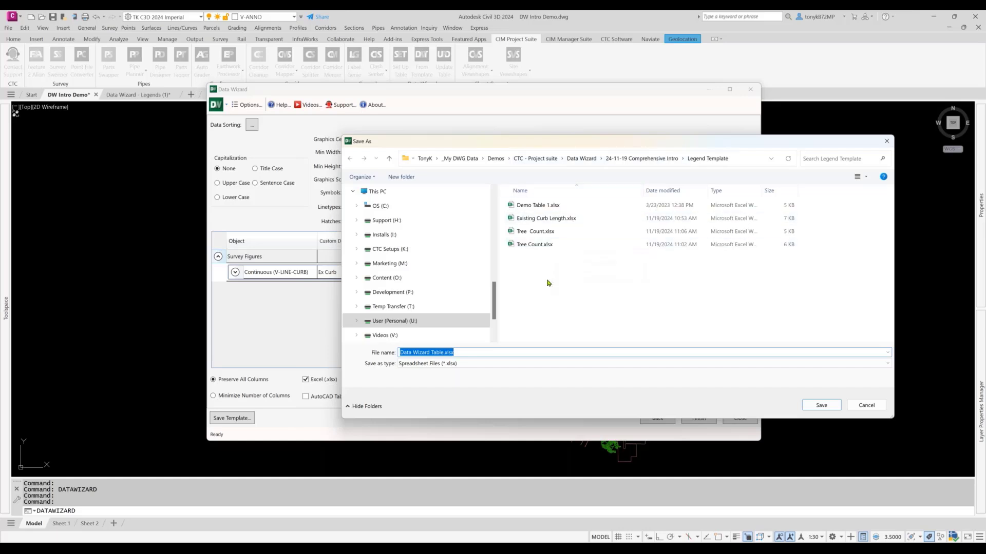
click(854, 406)
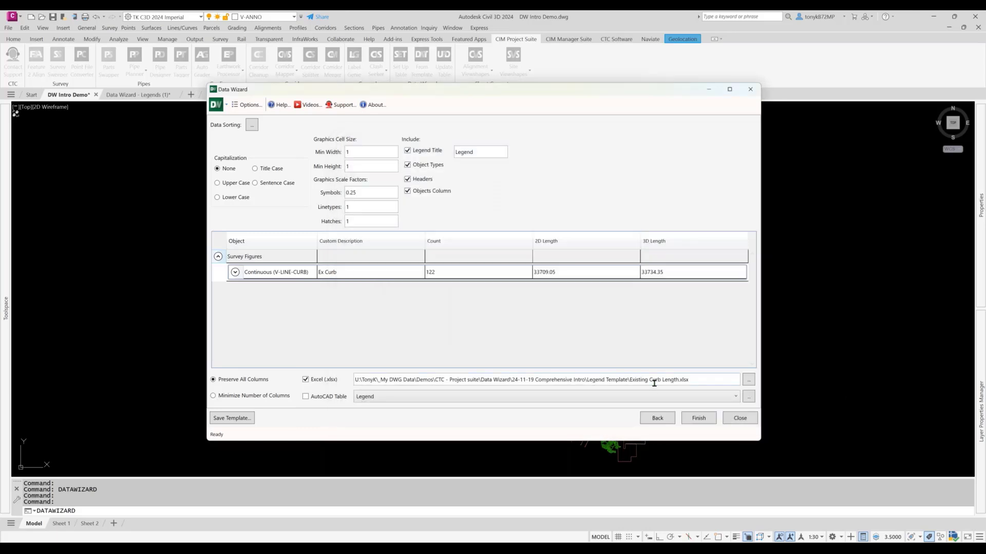
click(749, 379)
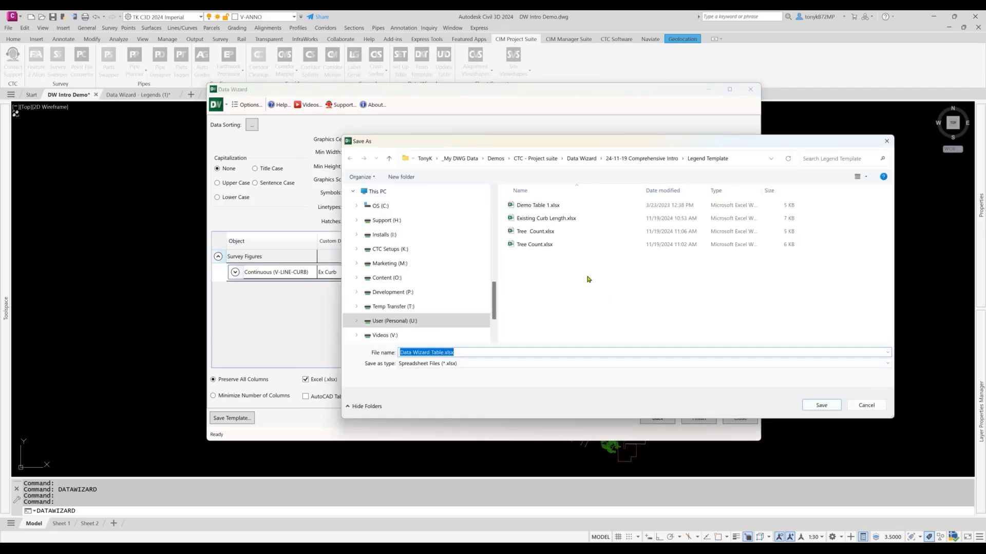
click(540, 223)
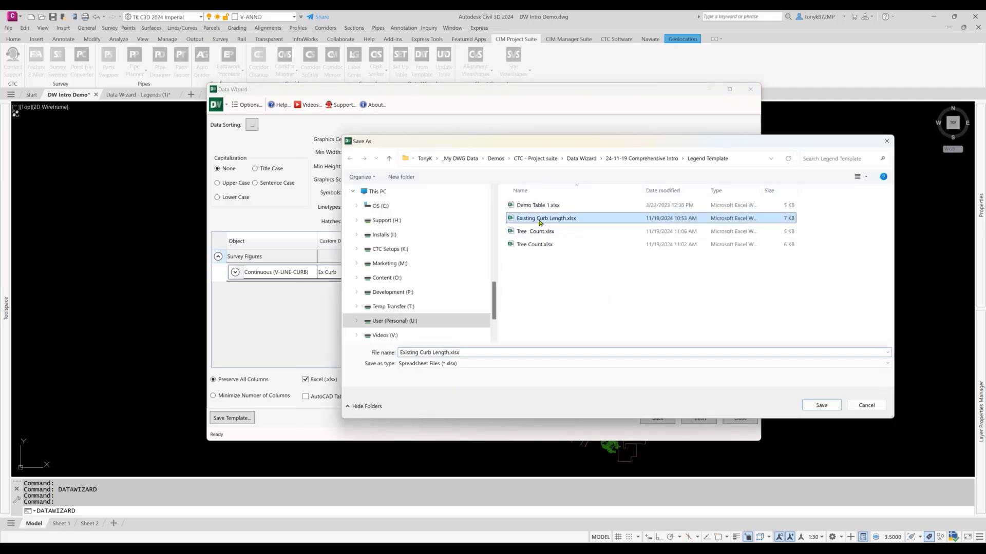
click(820, 406)
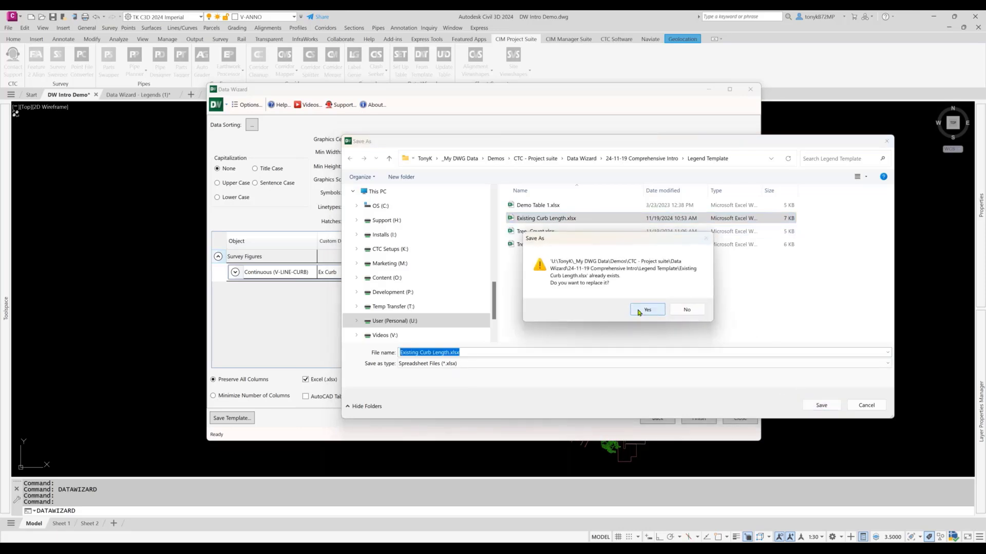
click(638, 311)
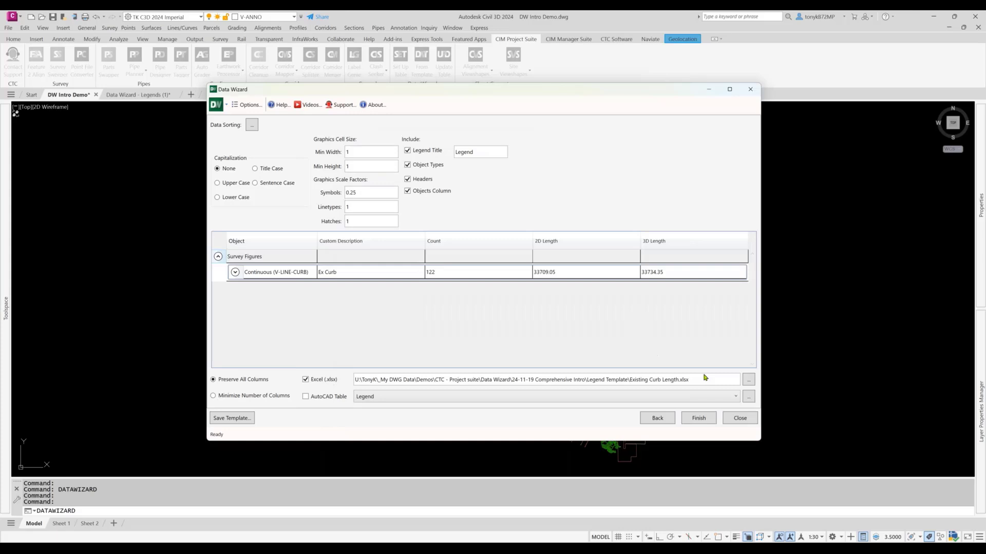
click(700, 418)
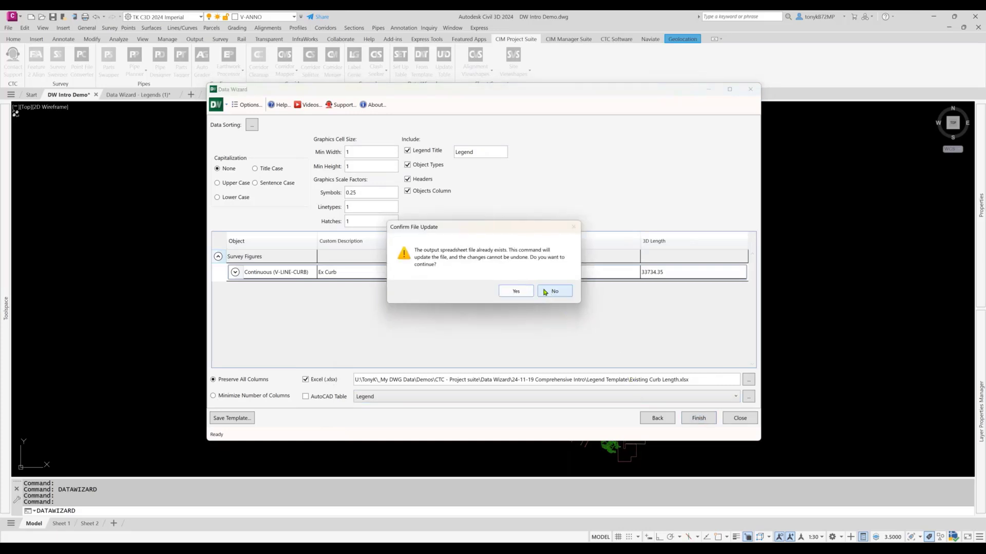
click(516, 291)
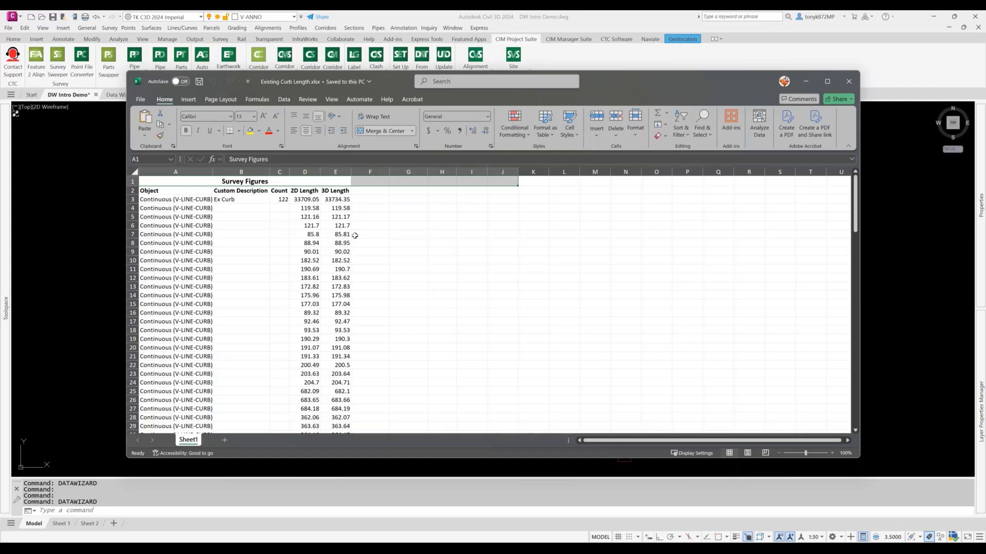
Step: Look through the exported survey figure rows in the Existing Curb Length spreadsheet from beginning to end and close the workbook
scroll(357, 242, down, 18)
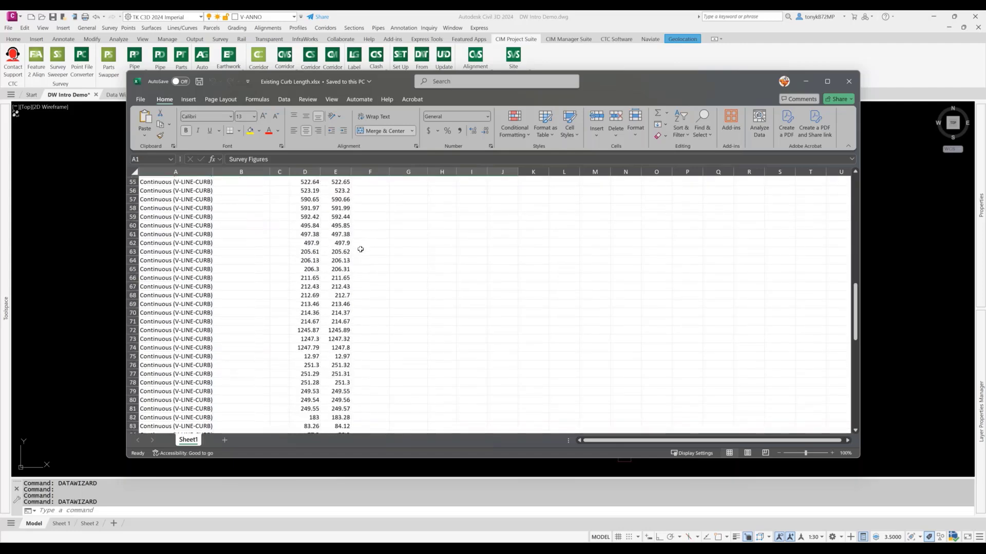
scroll(360, 249, down, 18)
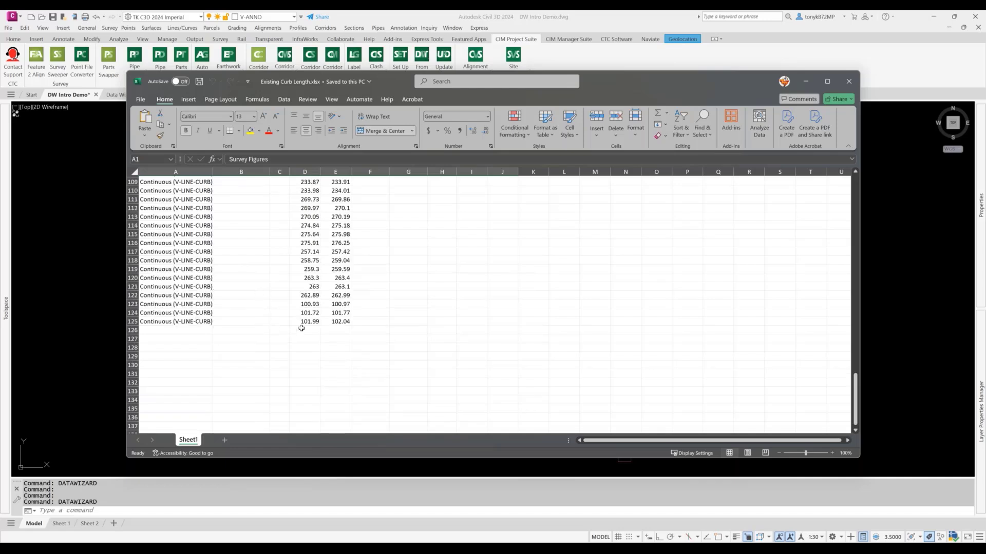
scroll(301, 329, up, 16)
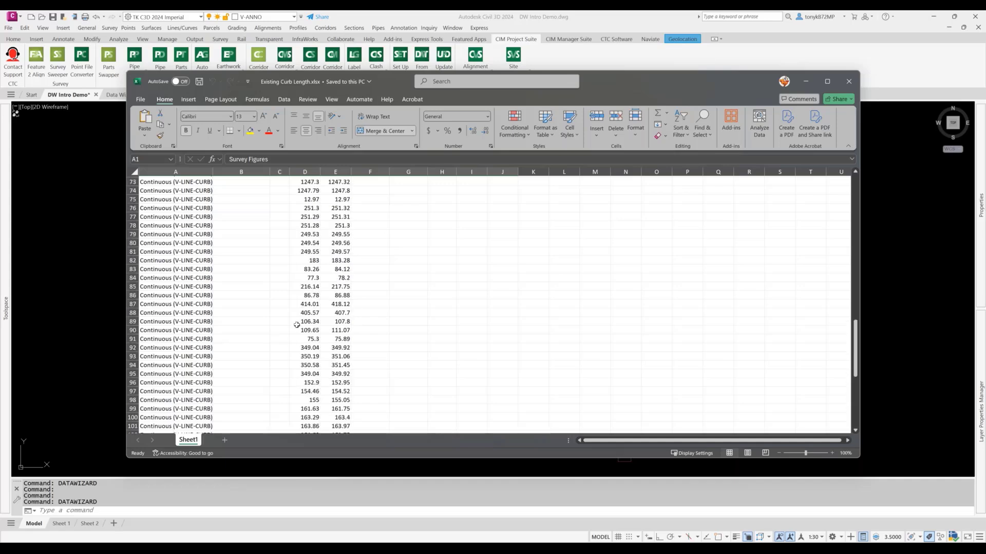
scroll(295, 323, up, 20)
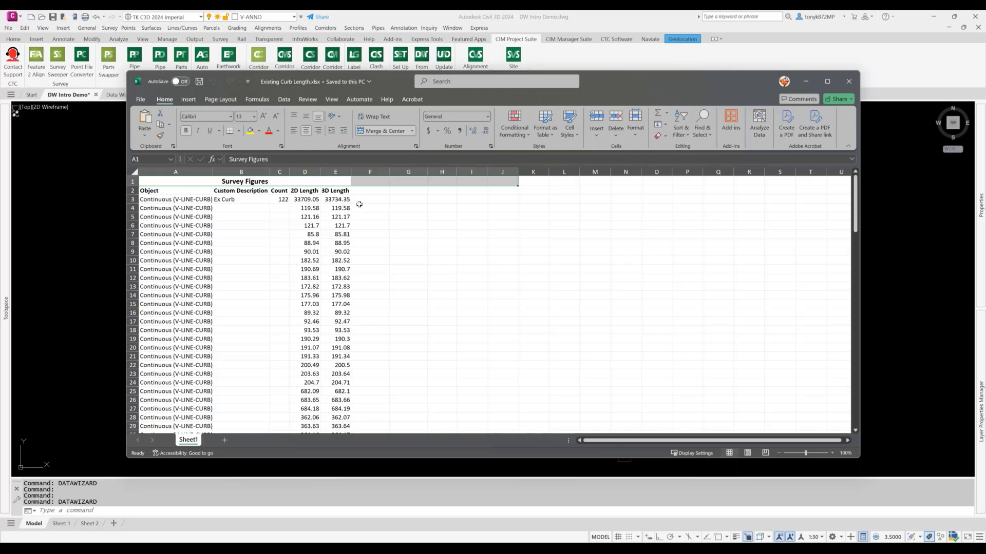
scroll(359, 206, down, 10)
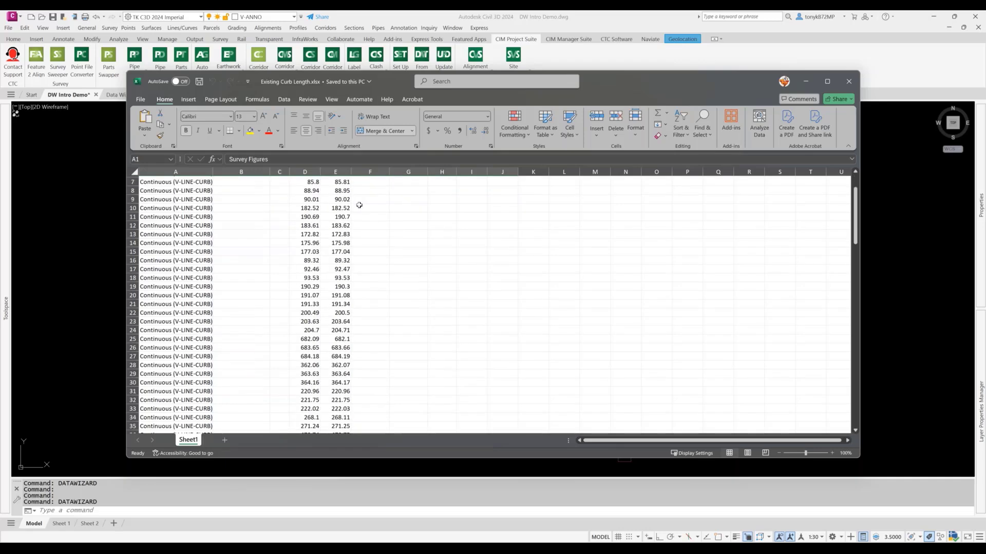
scroll(360, 206, down, 20)
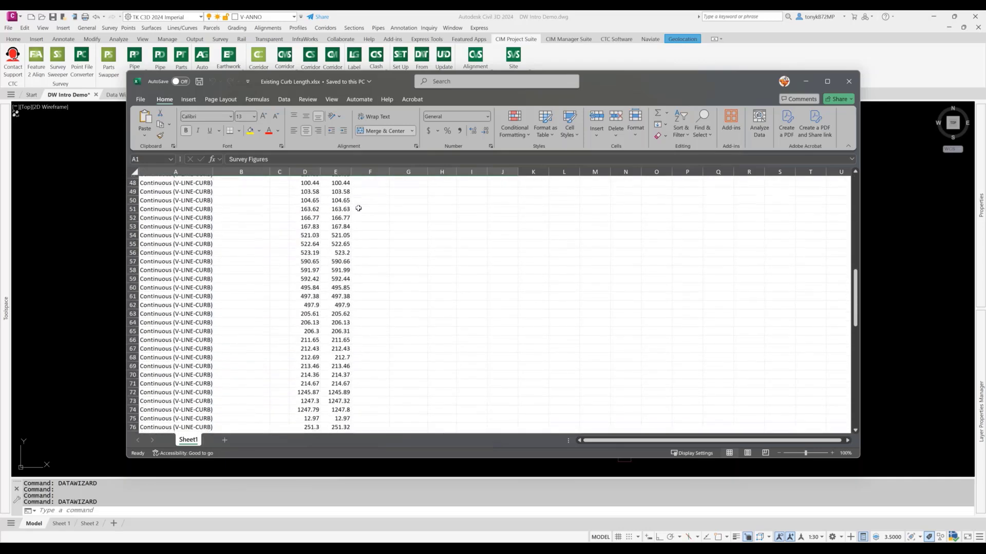
scroll(355, 215, up, 20)
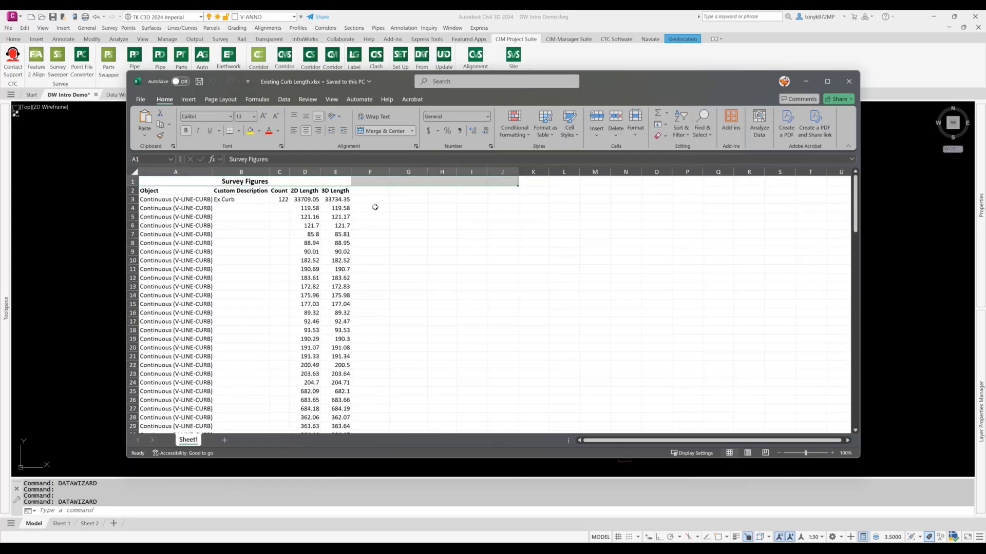
click(849, 81)
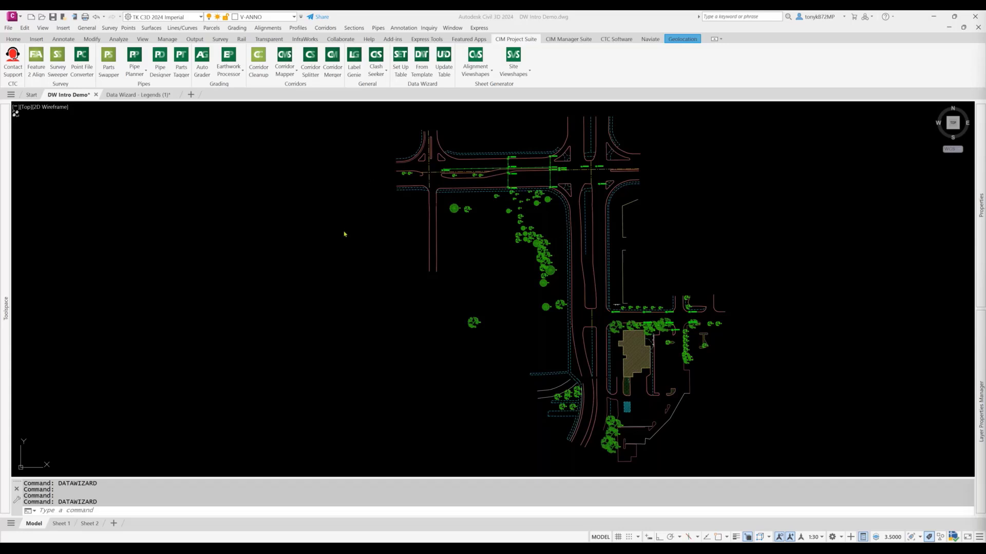
Step: Start a new Data Wizard table setup, load Survey Pts Combine.DWizTemplate for the current drawing, and proceed to the object types
key(Escape)
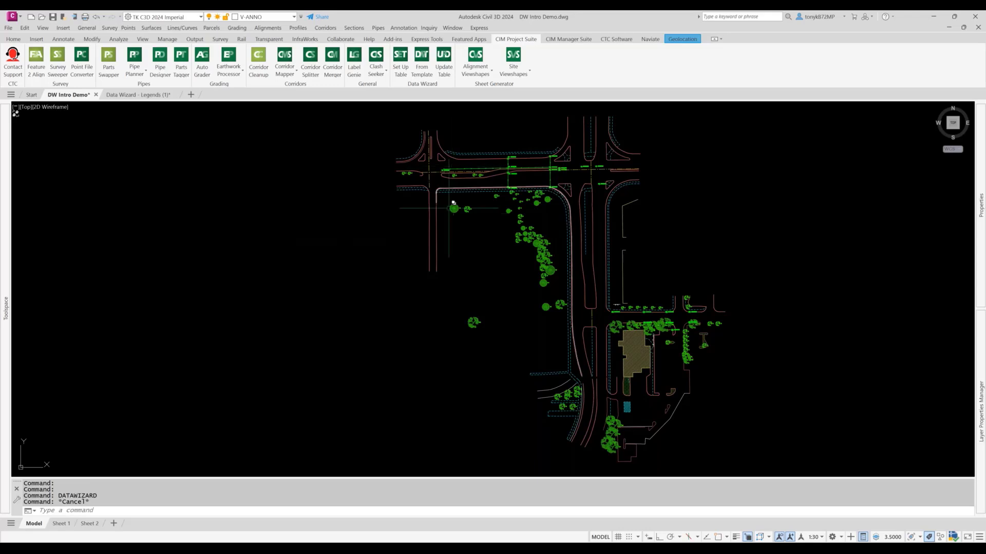
middle_drag(488, 232, 379, 235)
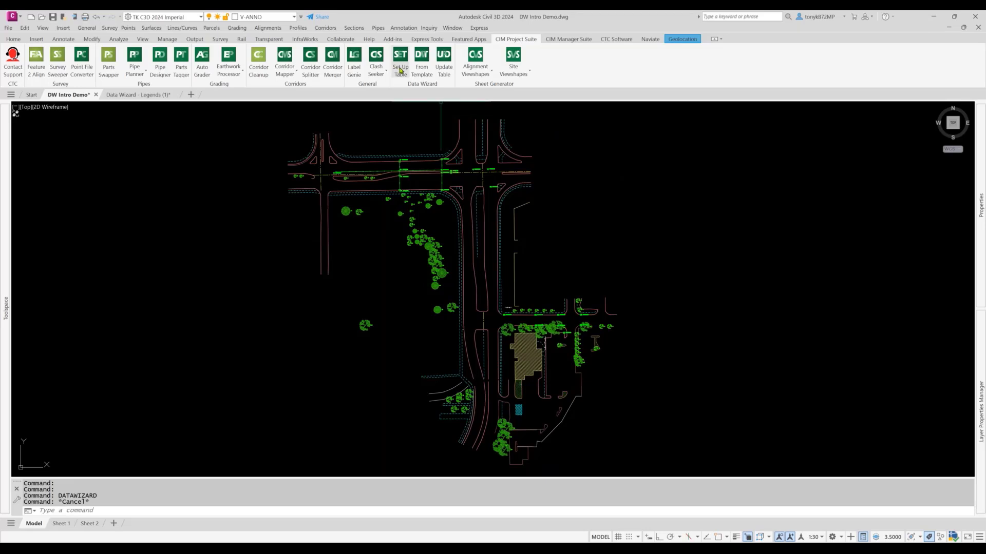
click(400, 72)
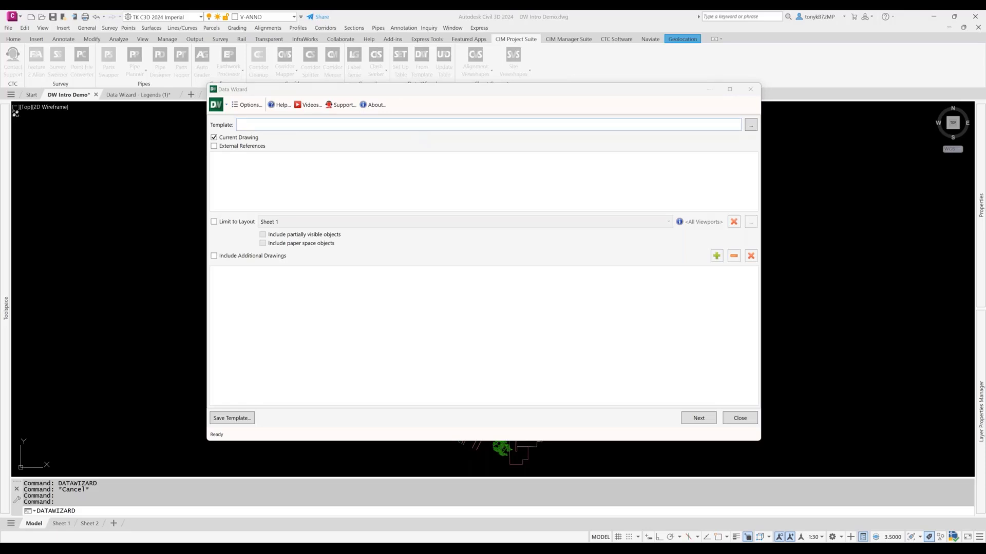
click(750, 126)
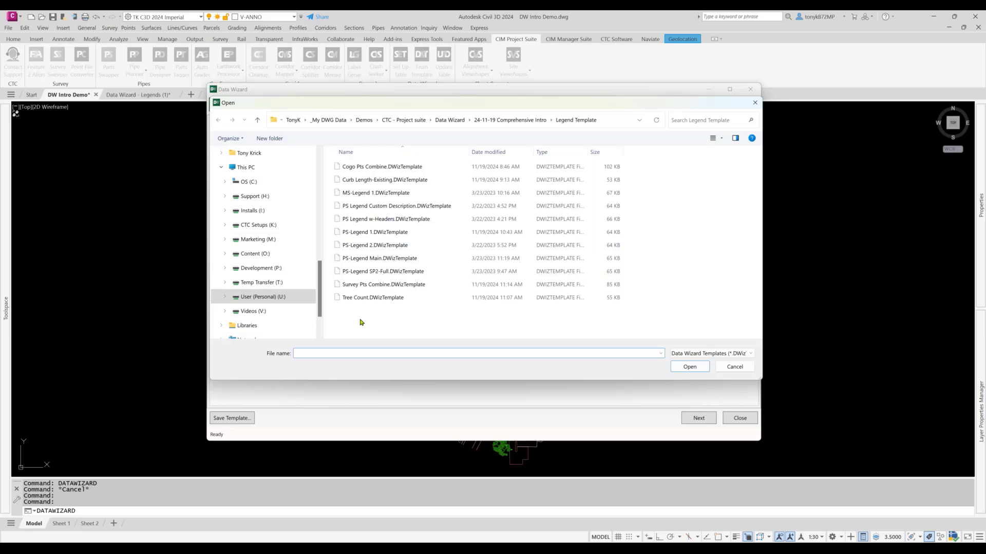
click(354, 286)
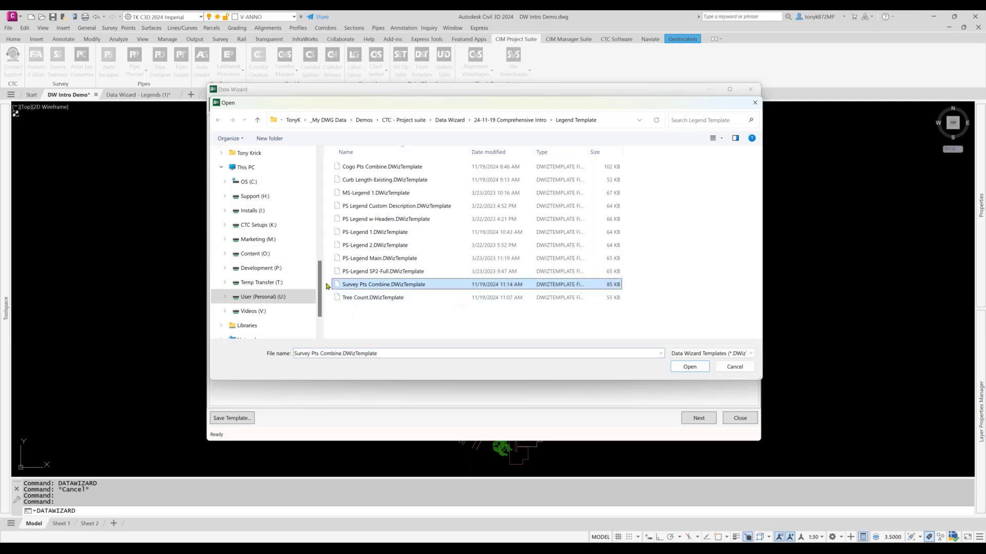
click(688, 367)
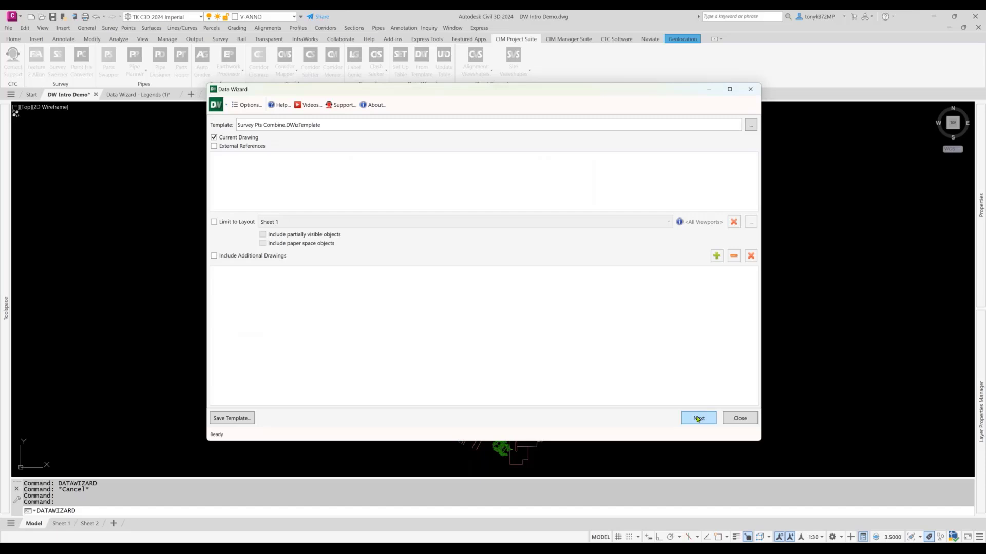
click(698, 418)
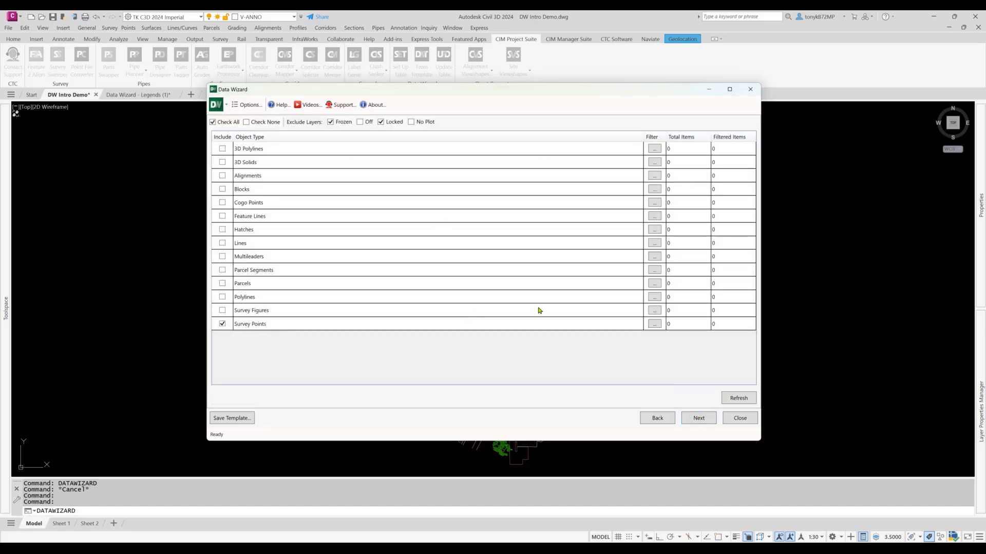
Step: Check the Survey Points object filters, keeping Combine Like Items as the grouping, and refresh the item counts
click(654, 323)
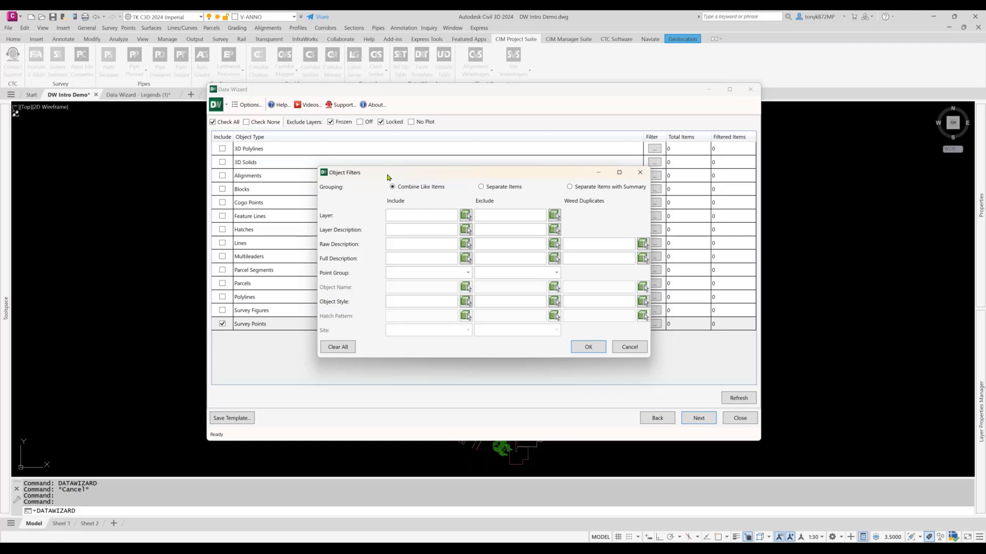
click(580, 348)
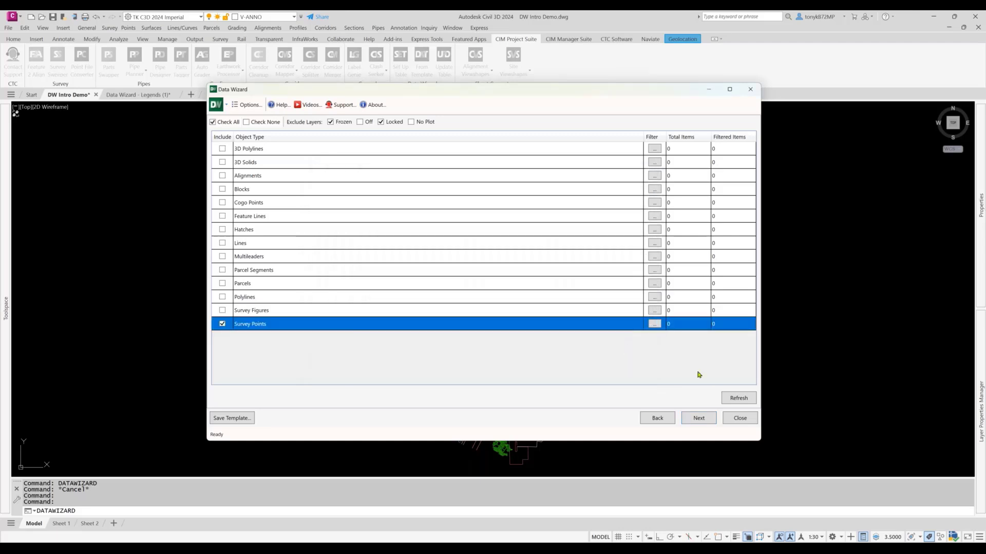
click(740, 401)
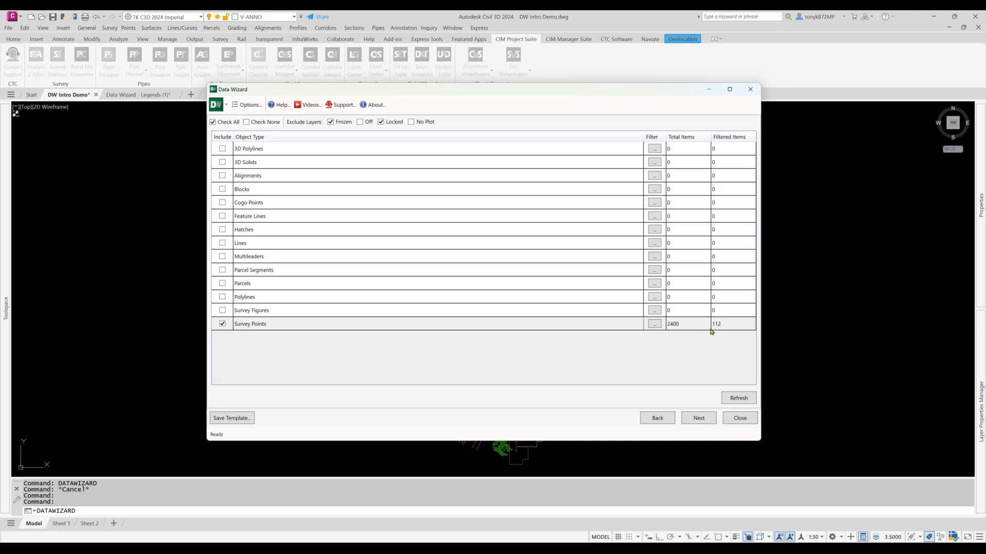
click(654, 325)
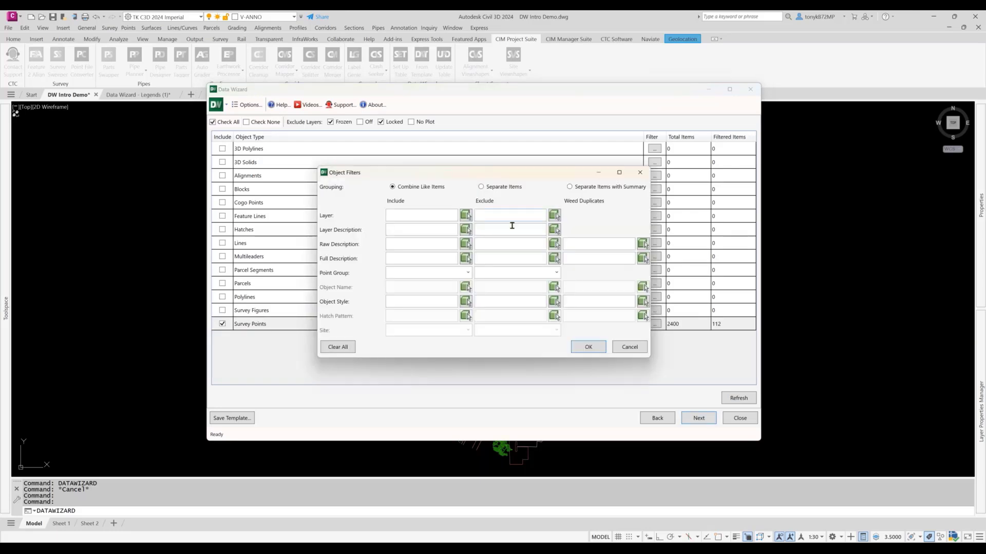
click(576, 245)
click(586, 348)
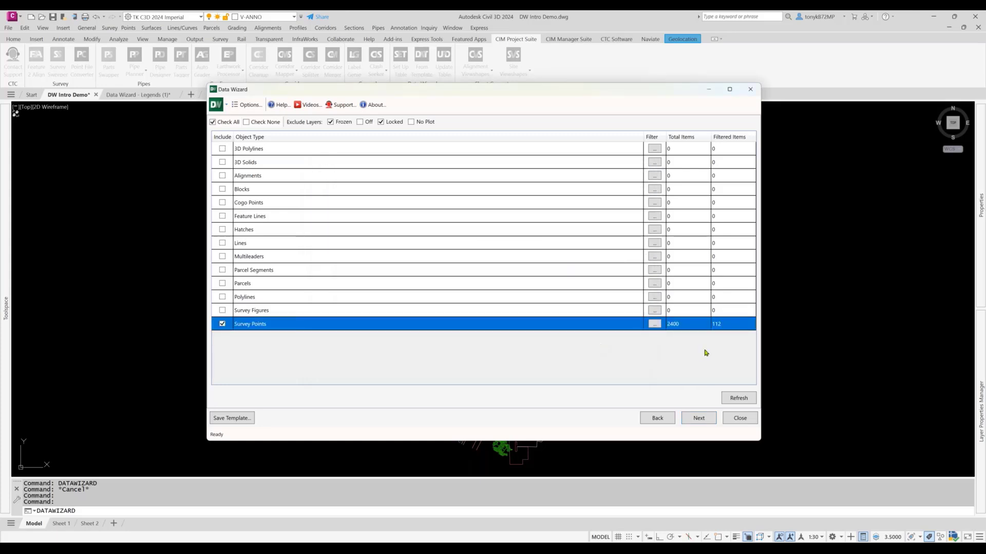
Step: Proceed through the data extraction page to the output settings, expanding the Survey Points list on both pages
click(698, 419)
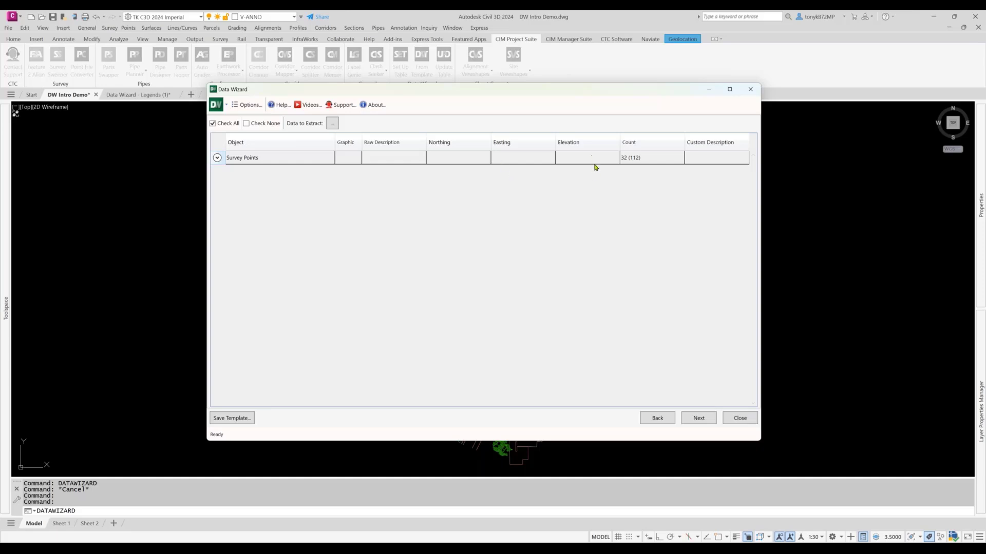
click(217, 159)
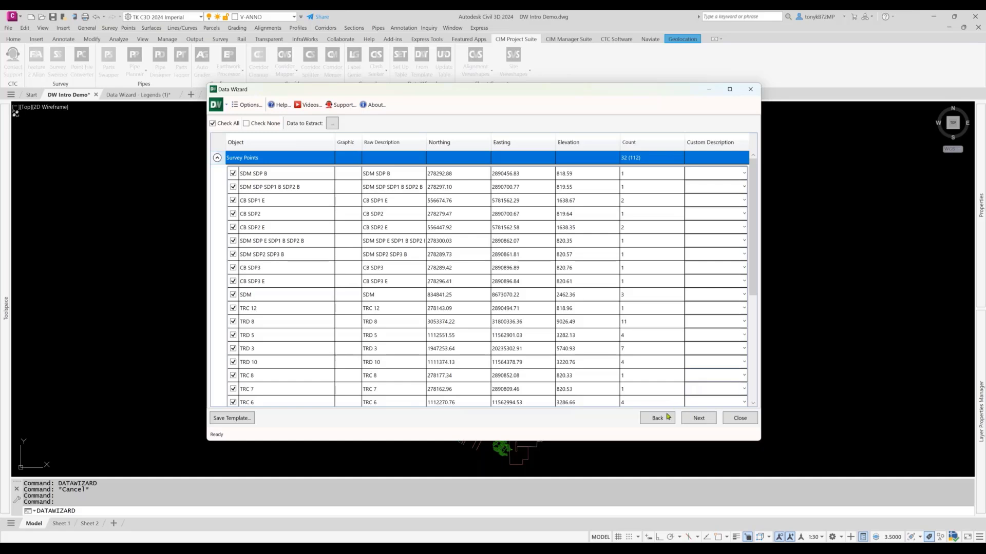
click(698, 419)
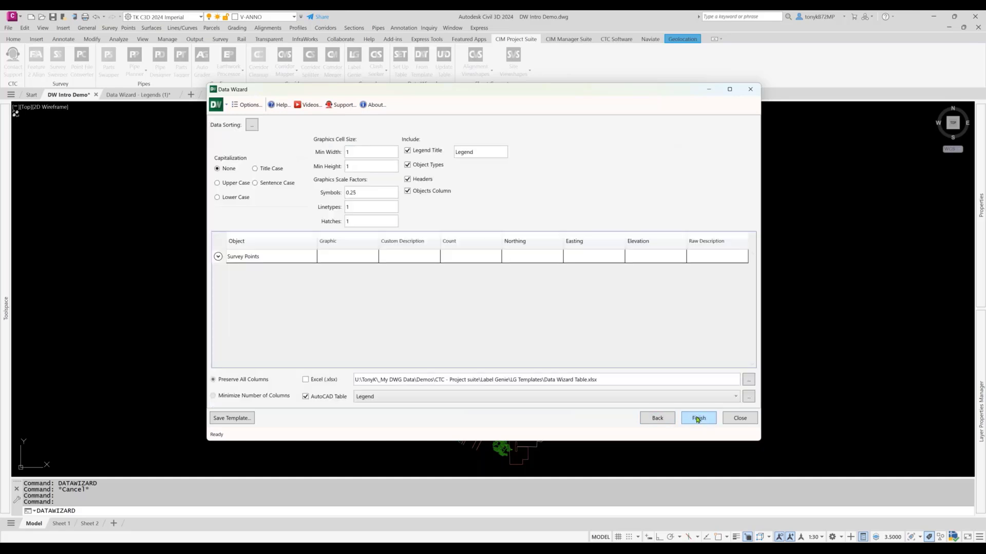
click(218, 257)
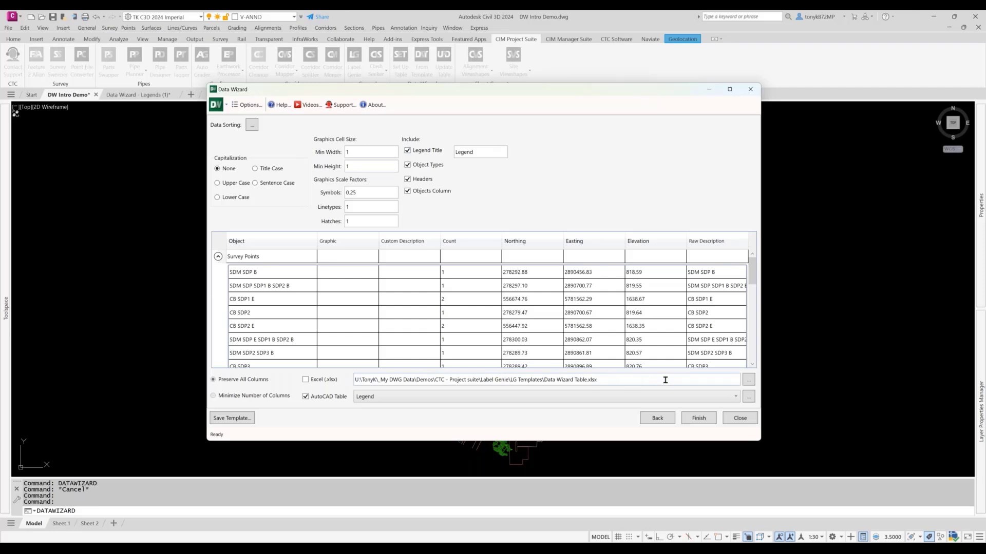
Step: Switch the output from AutoCAD table to Excel and export the survey points as Point all.xlsx in the Legend Template folder
click(306, 397)
click(305, 379)
click(748, 379)
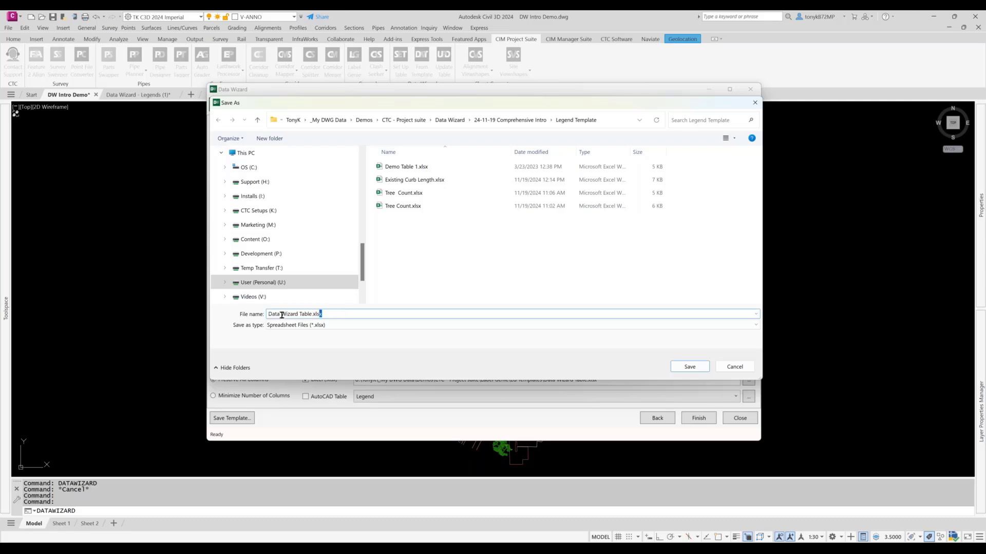
text(P)
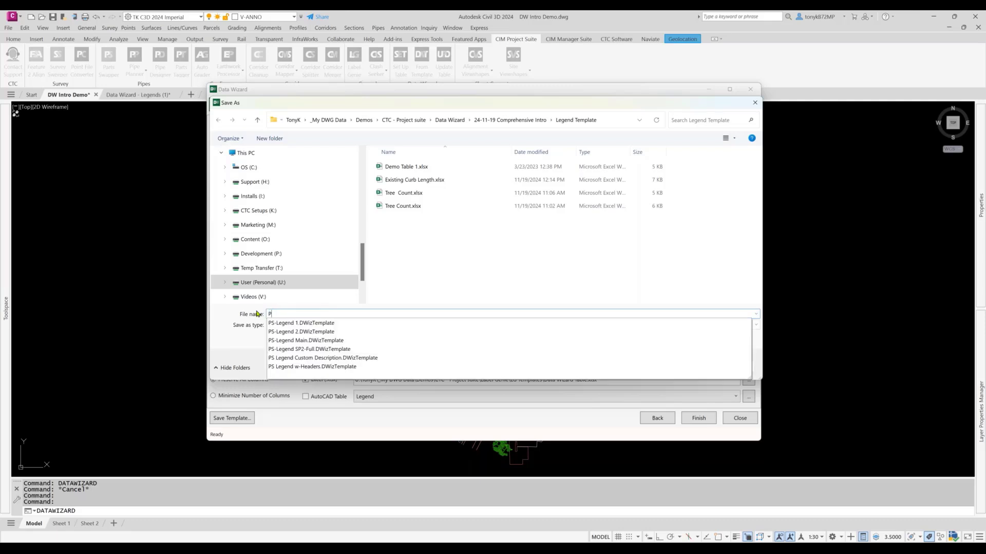
text(oint all)
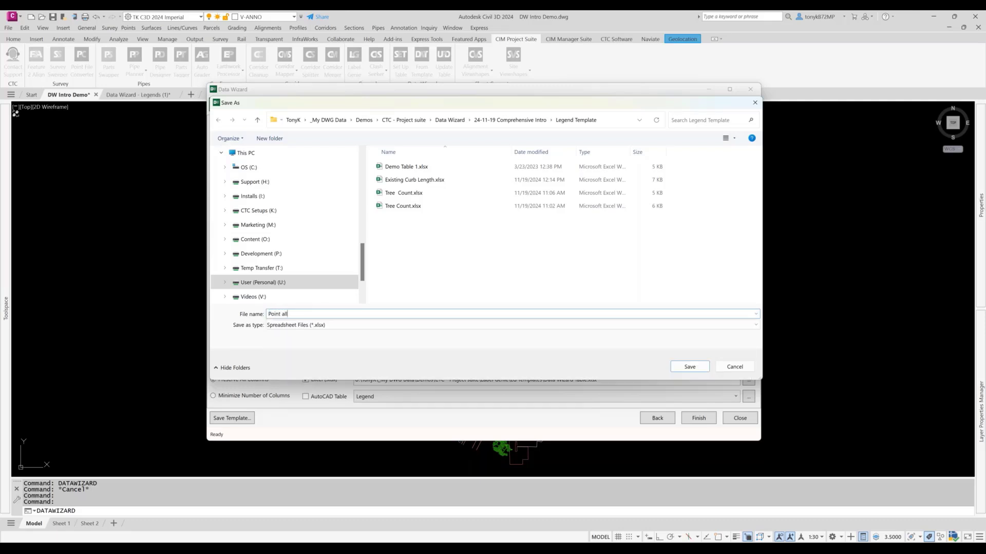
click(690, 367)
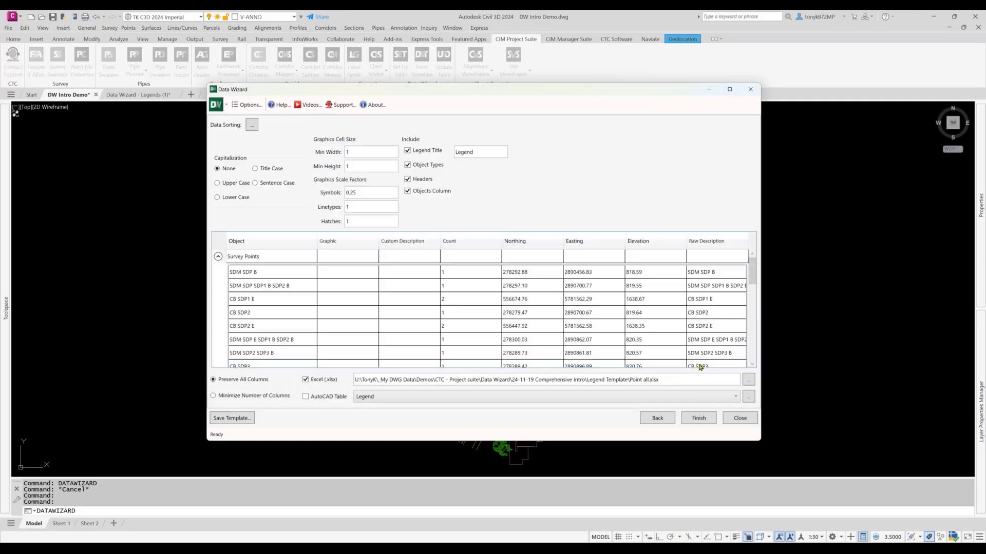
click(698, 419)
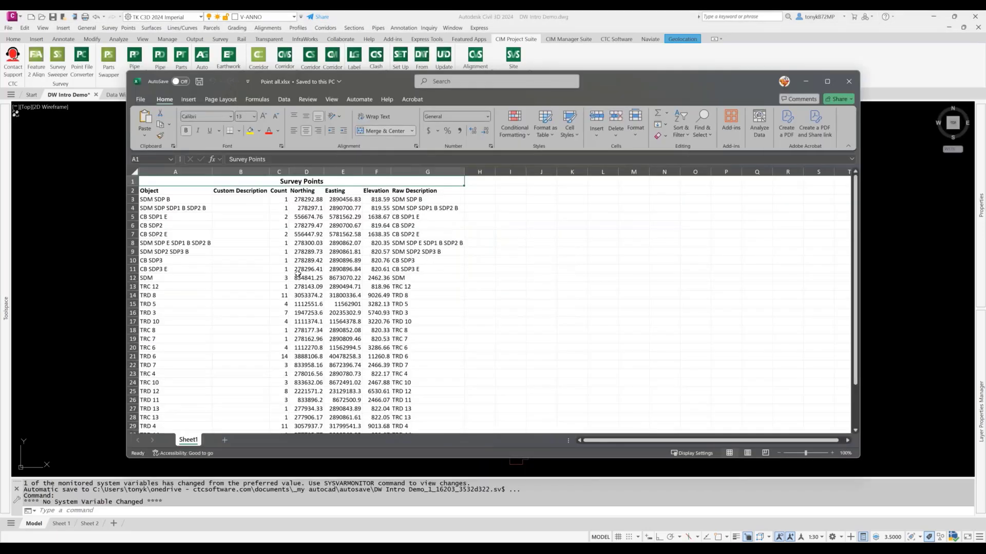
Step: Look through the combined survey point rows in the exported Point all spreadsheet and close the workbook
scroll(298, 273, down, 4)
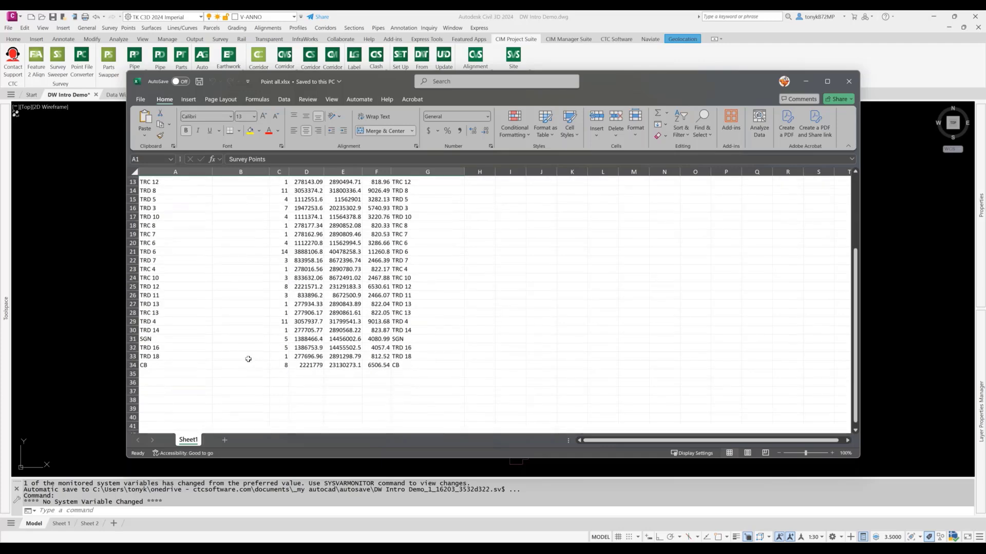
scroll(248, 359, up, 4)
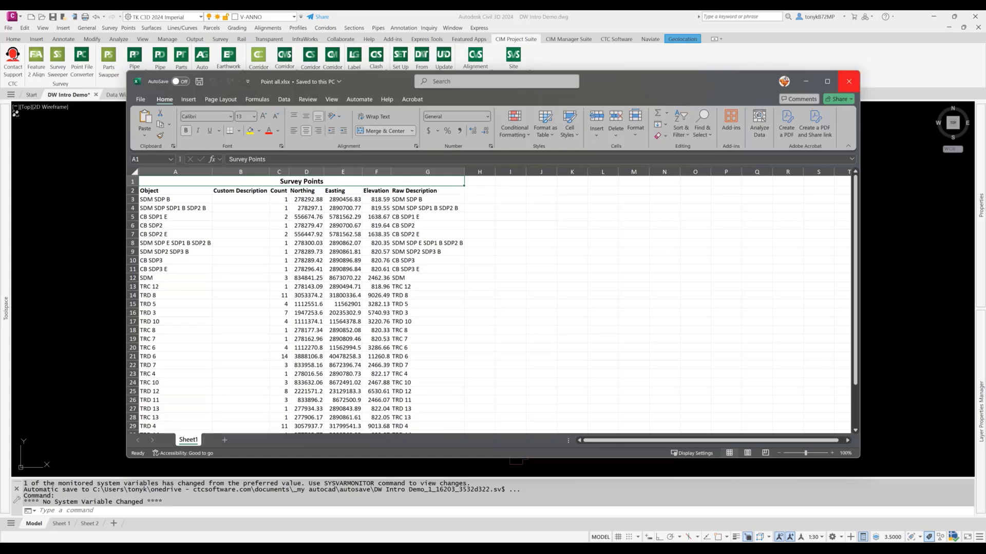
click(849, 81)
key(Escape)
key(Escape)
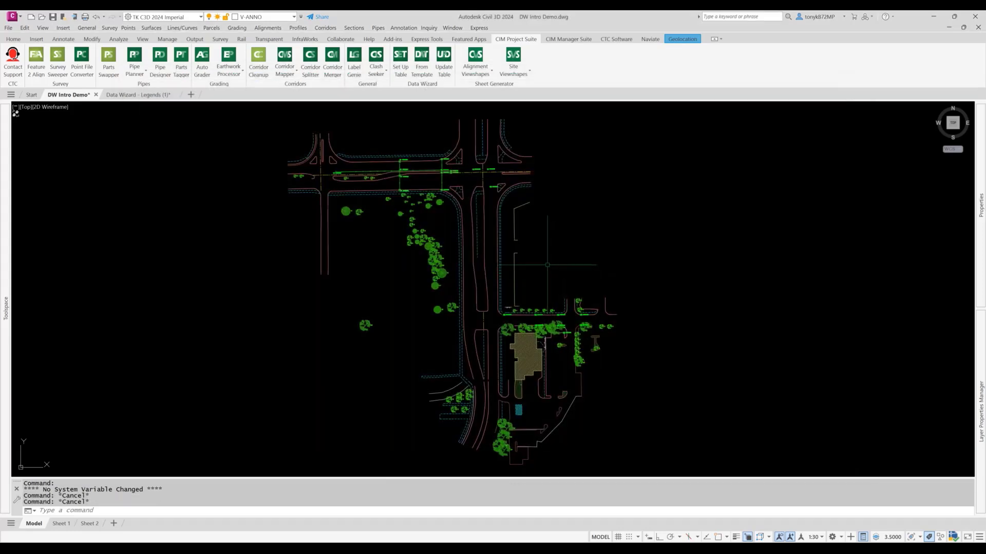
Step: Start a new Data Wizard table setup for the current drawing and set the Survey Points grouping to Separate Items, refreshing the item counts
click(401, 72)
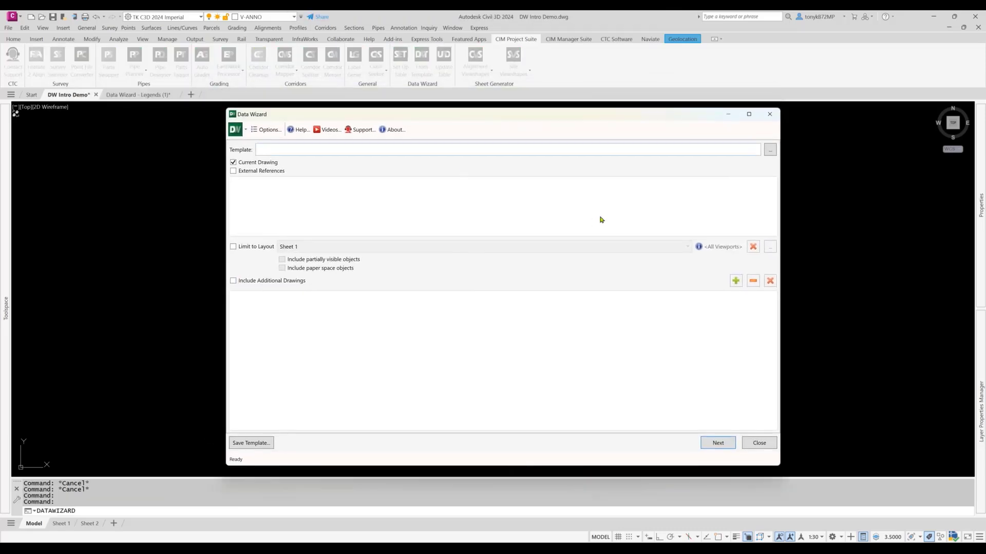
click(718, 443)
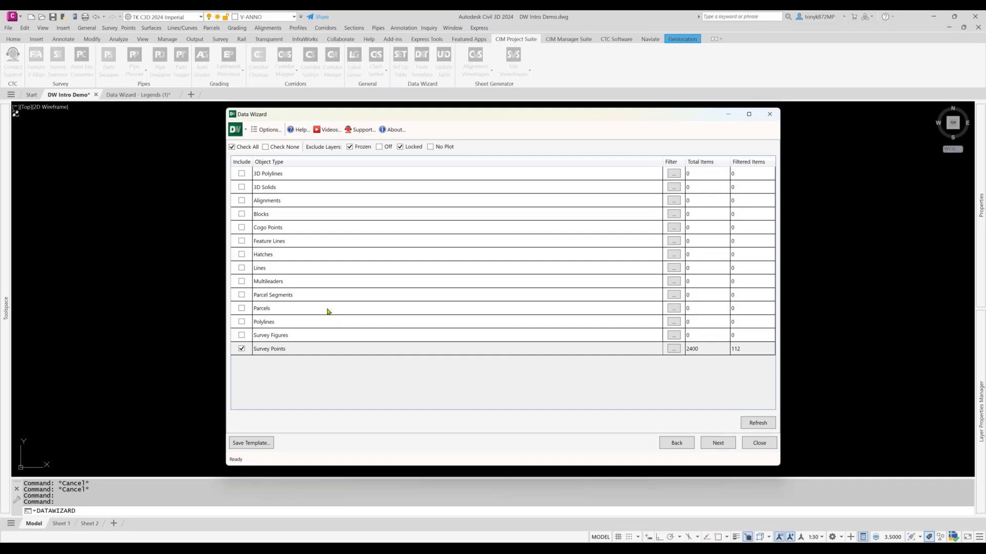
click(672, 349)
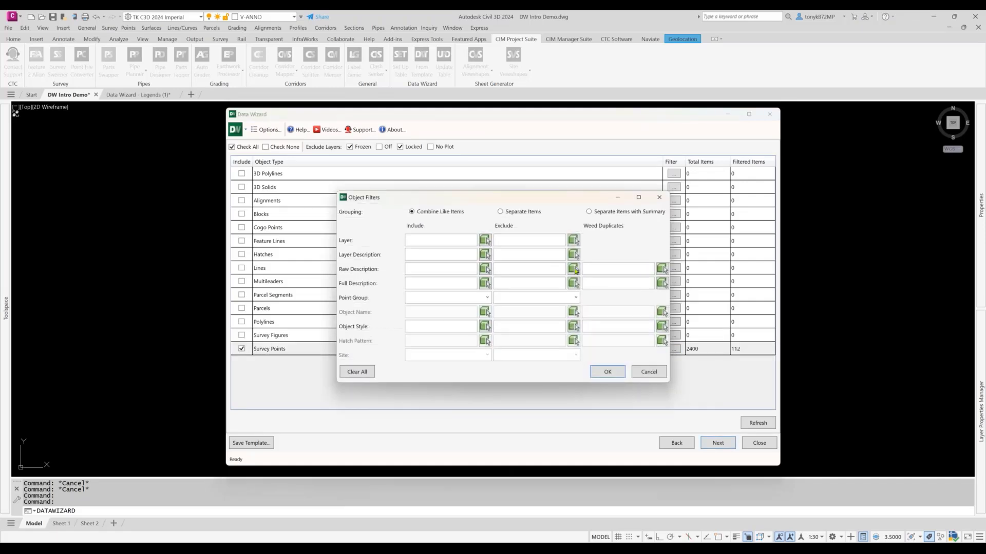
click(500, 213)
click(608, 373)
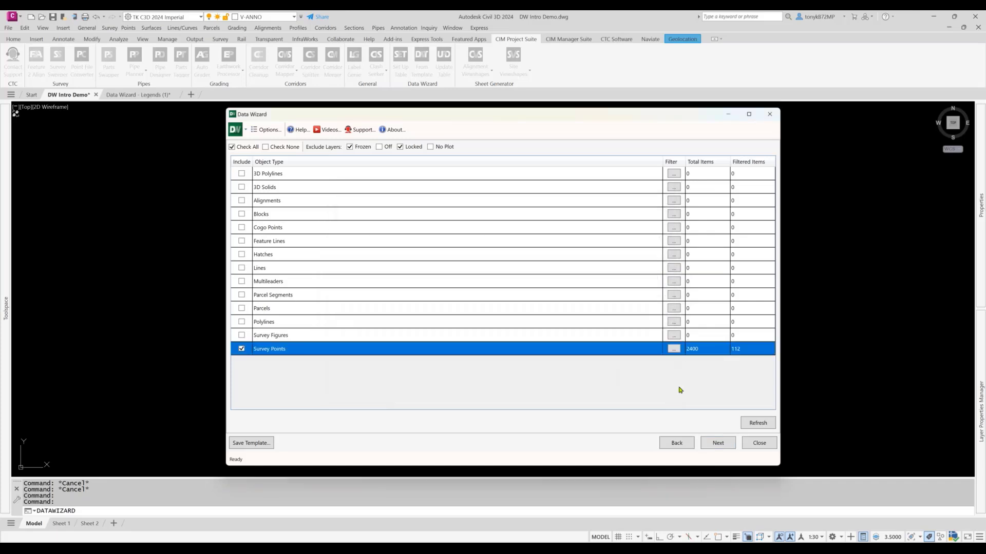
click(757, 423)
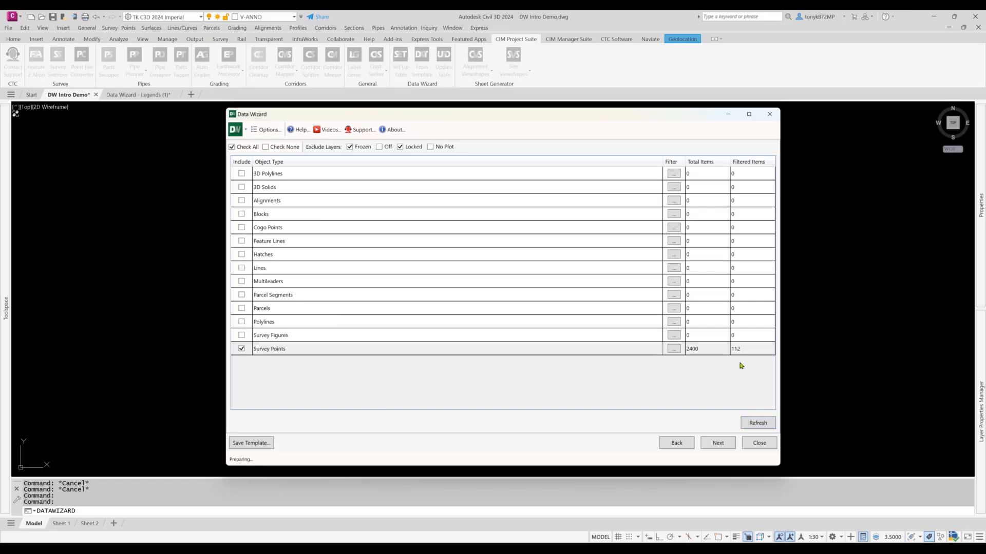
click(758, 423)
click(673, 349)
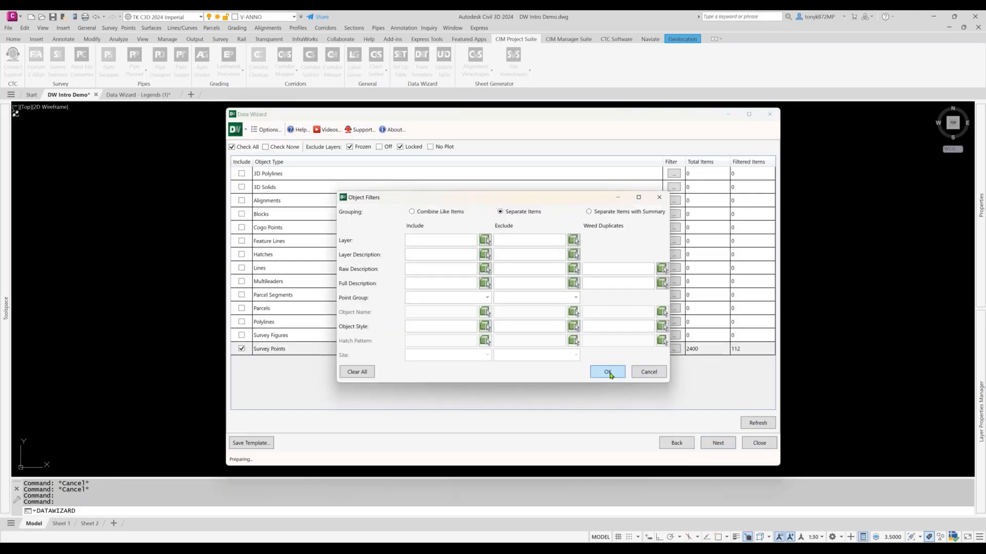
click(607, 373)
Step: Proceed to the data extraction page and look through the individual entries in the expanded Survey Points list
click(721, 444)
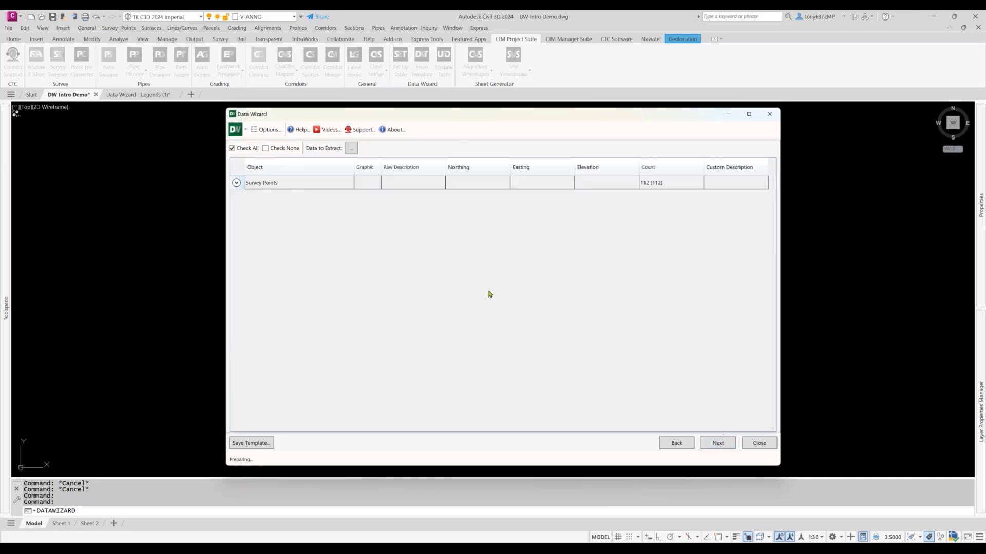
click(236, 183)
click(237, 183)
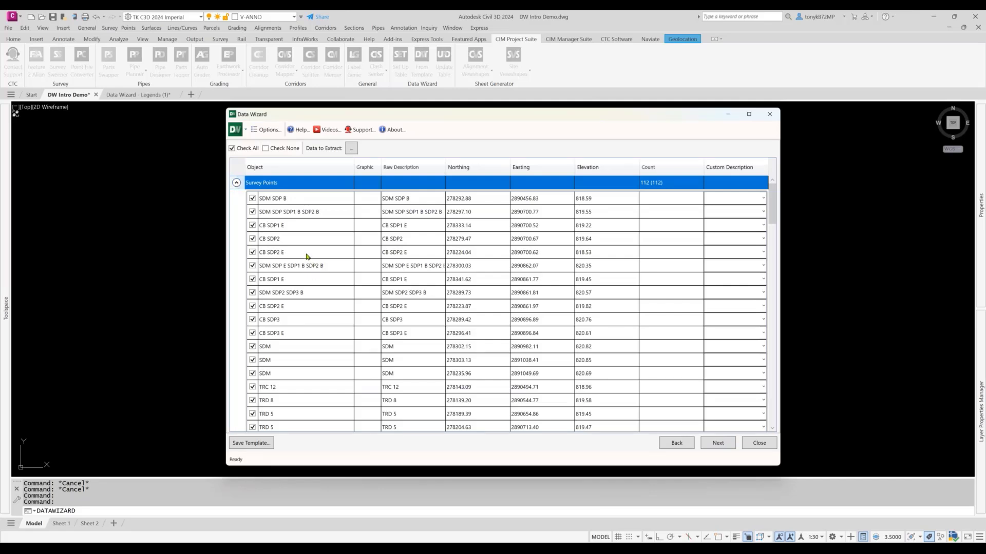
scroll(325, 287, down, 2)
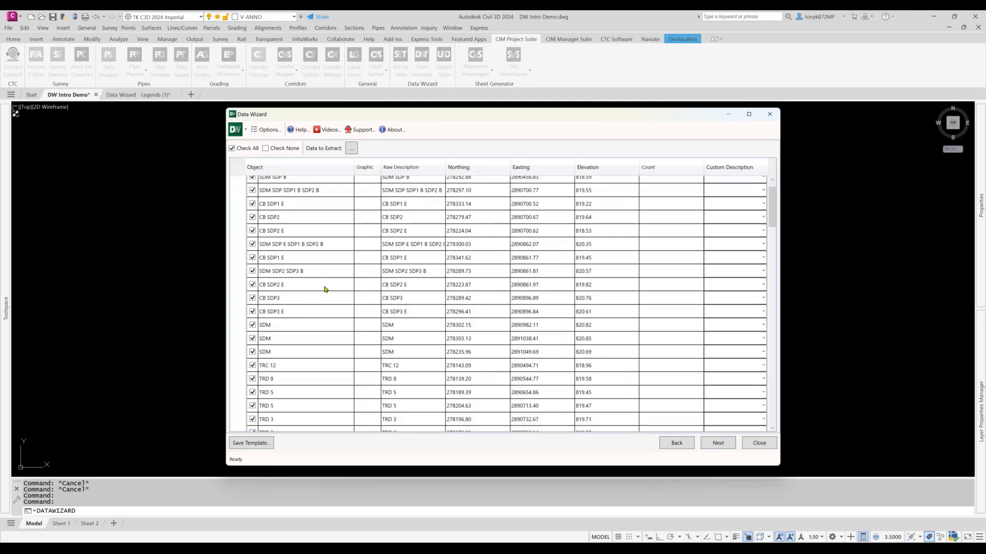
scroll(325, 290, down, 5)
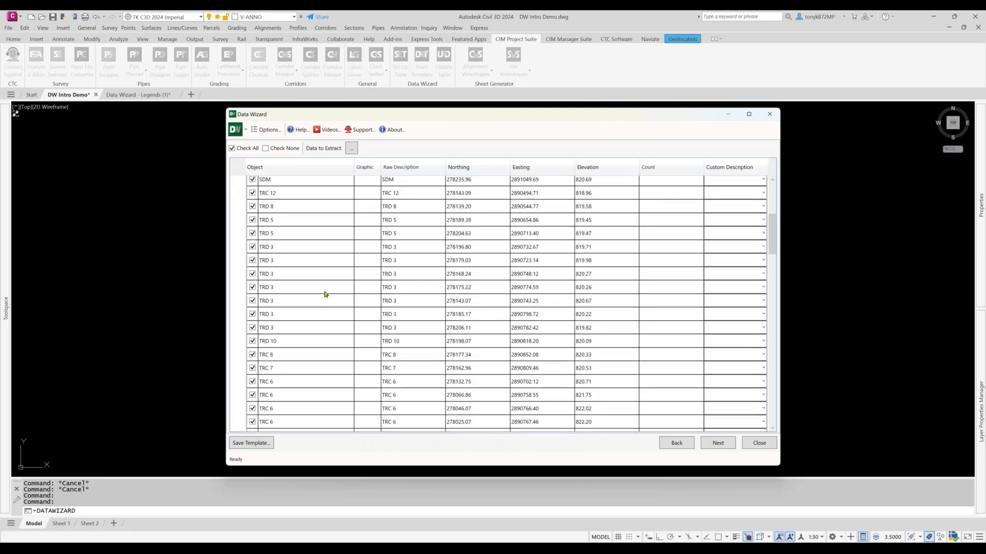
scroll(324, 294, down, 6)
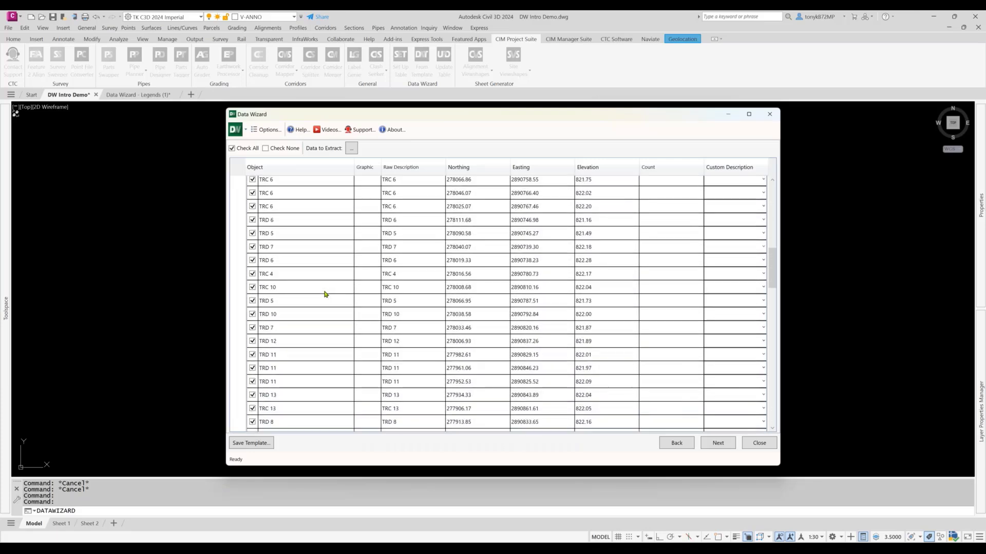
scroll(325, 294, down, 6)
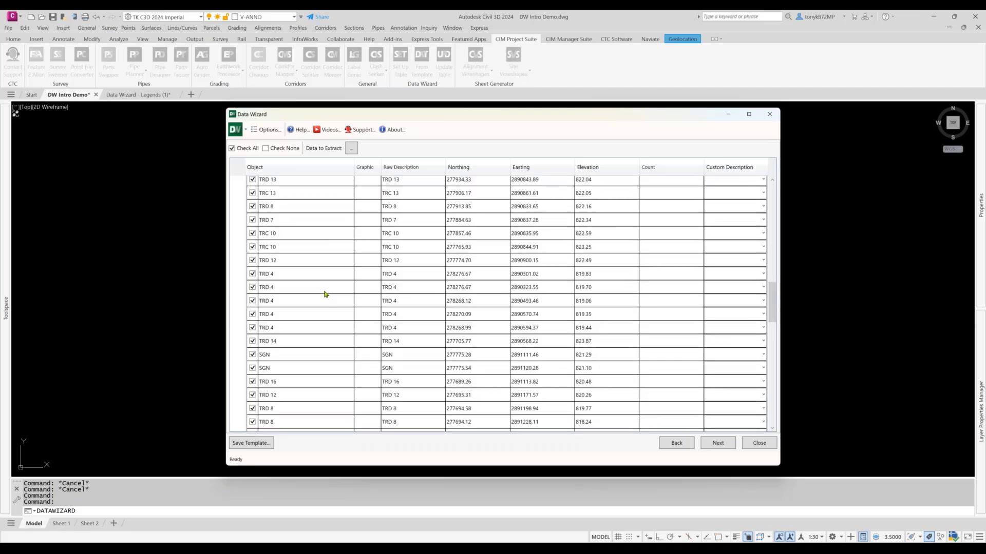
scroll(324, 294, down, 5)
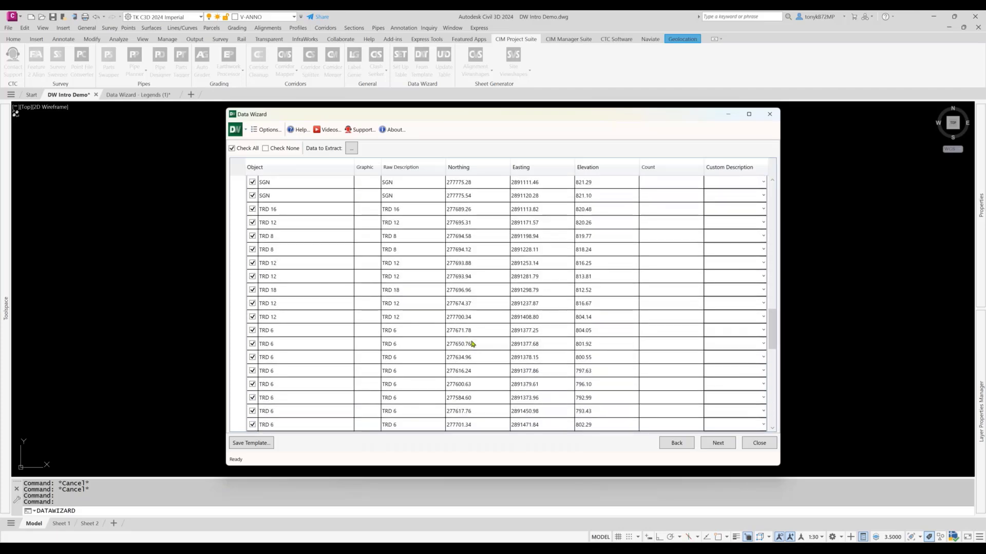
scroll(472, 344, up, 4)
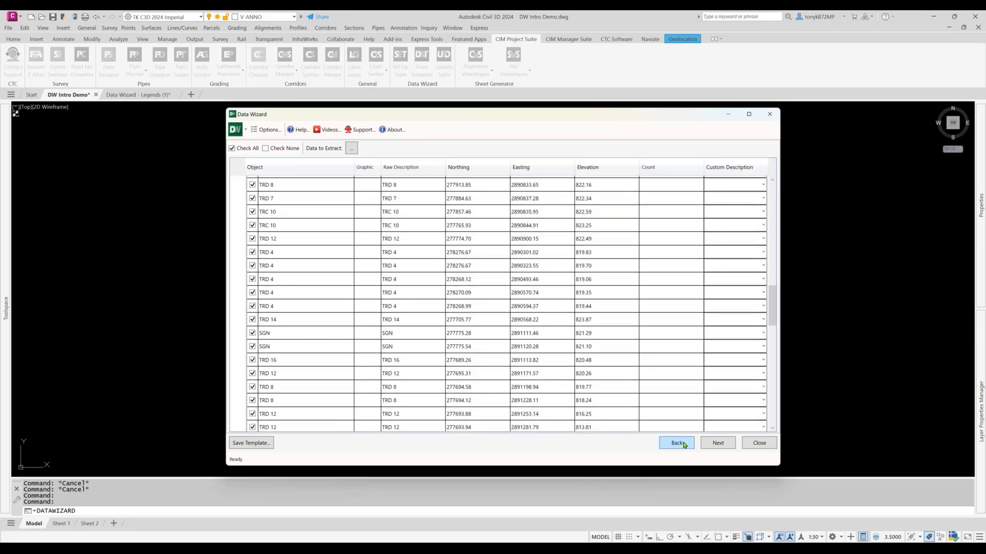
Step: Return to the object types, clear the Frozen, Off and Locked layer exclusions, and refresh the item counts
click(676, 443)
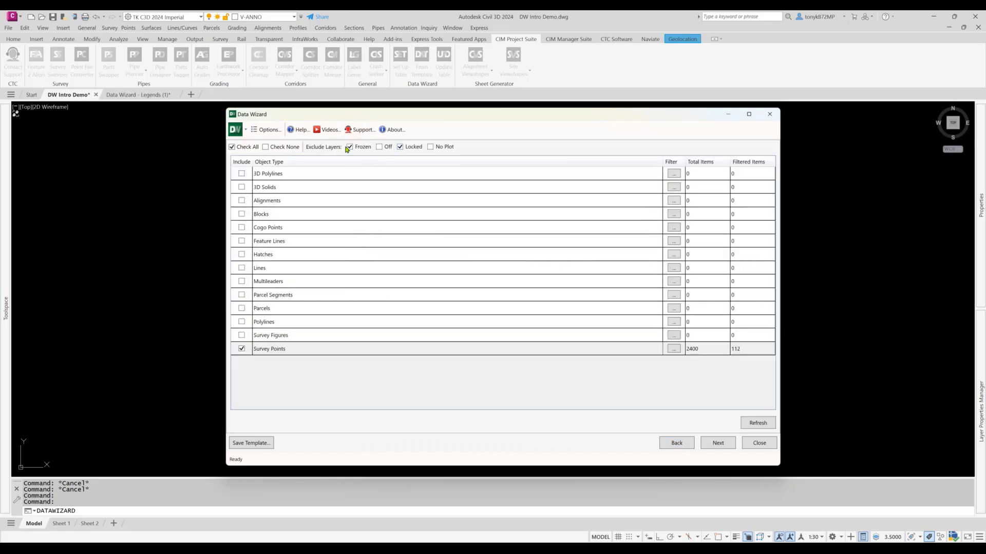
key(ctrl)
key(ctrl)
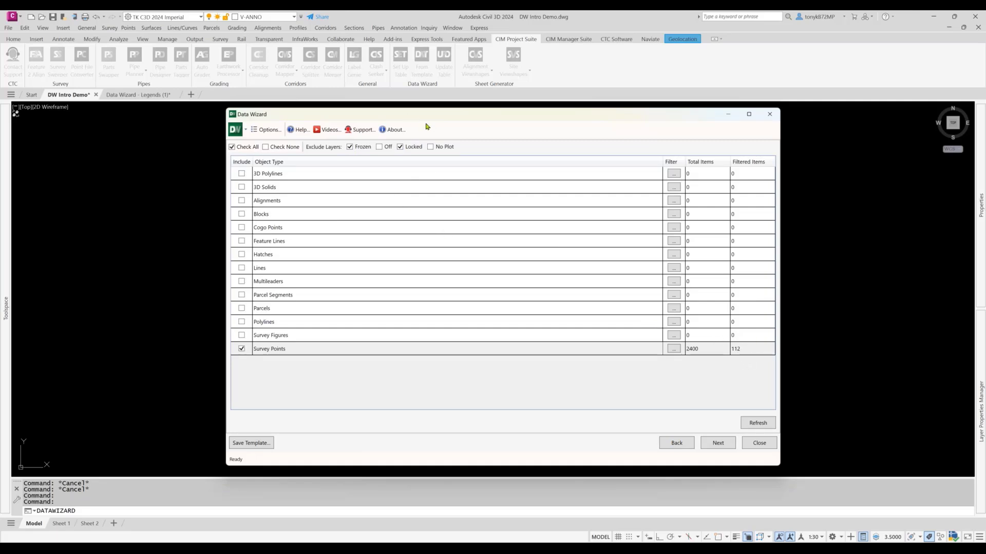
mouse_move(427, 126)
mouse_down()
mouse_move(470, 147)
mouse_move(597, 349)
mouse_move(654, 151)
mouse_move(385, 121)
mouse_move(357, 151)
mouse_up()
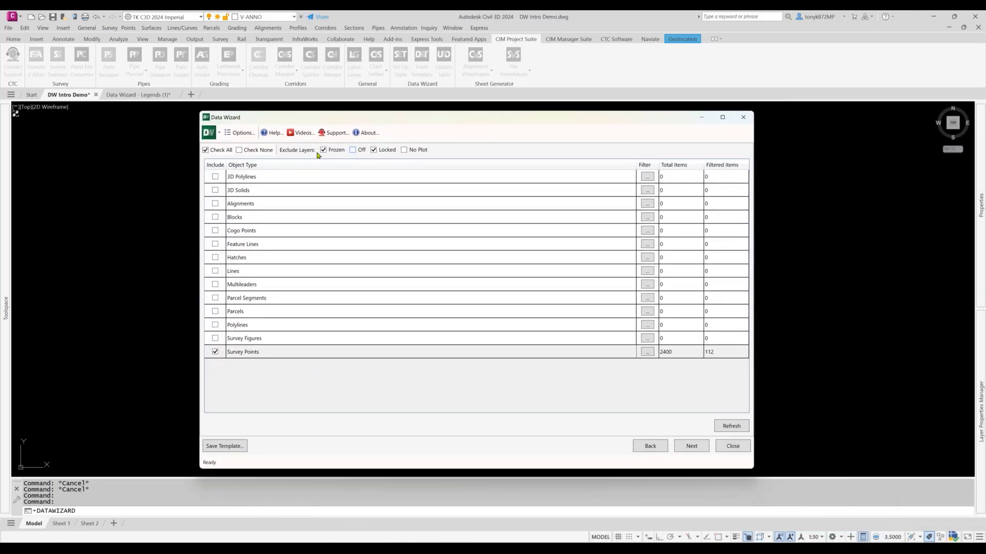
click(352, 150)
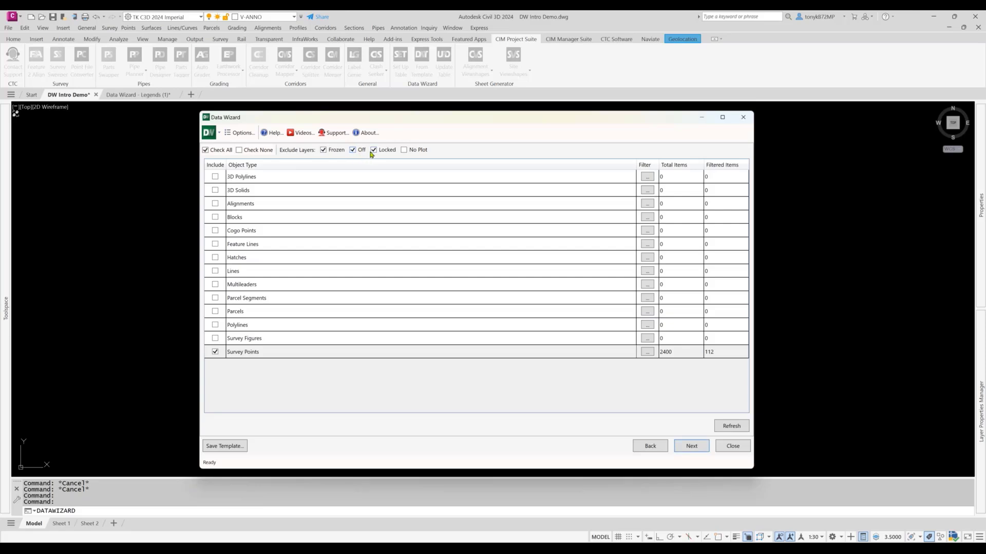
click(323, 151)
click(353, 151)
click(373, 150)
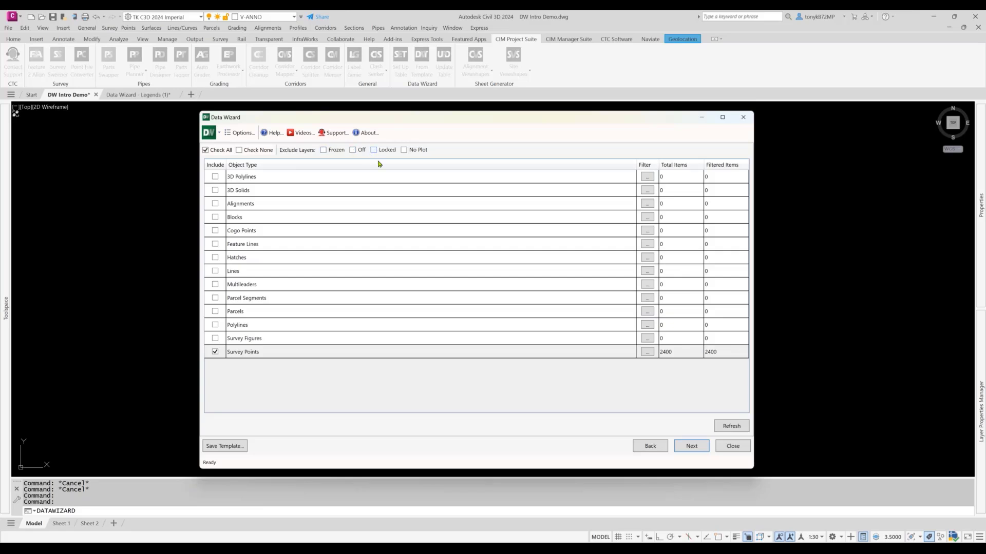
click(729, 427)
Step: Proceed to the output settings, expanding the Survey Points list on the data extraction page
click(691, 446)
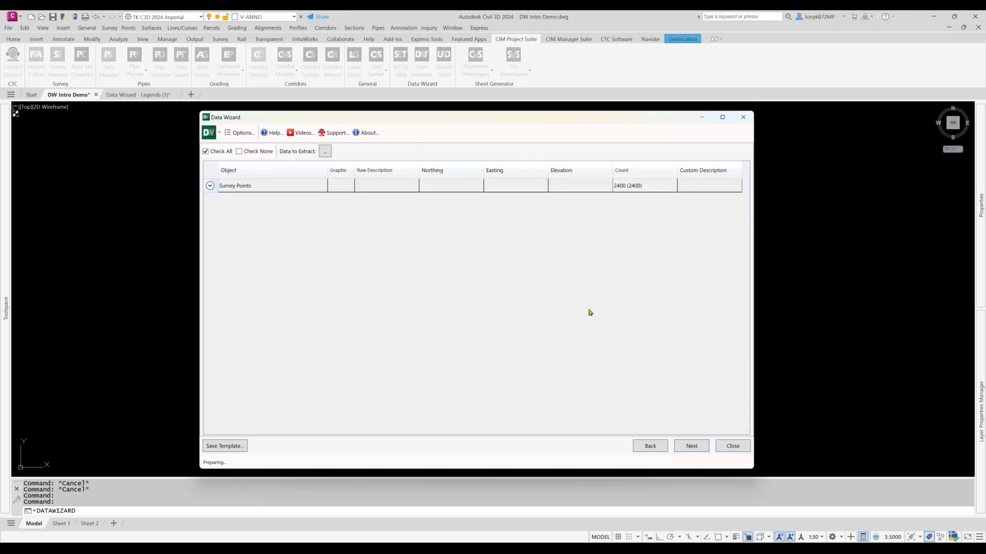
click(210, 188)
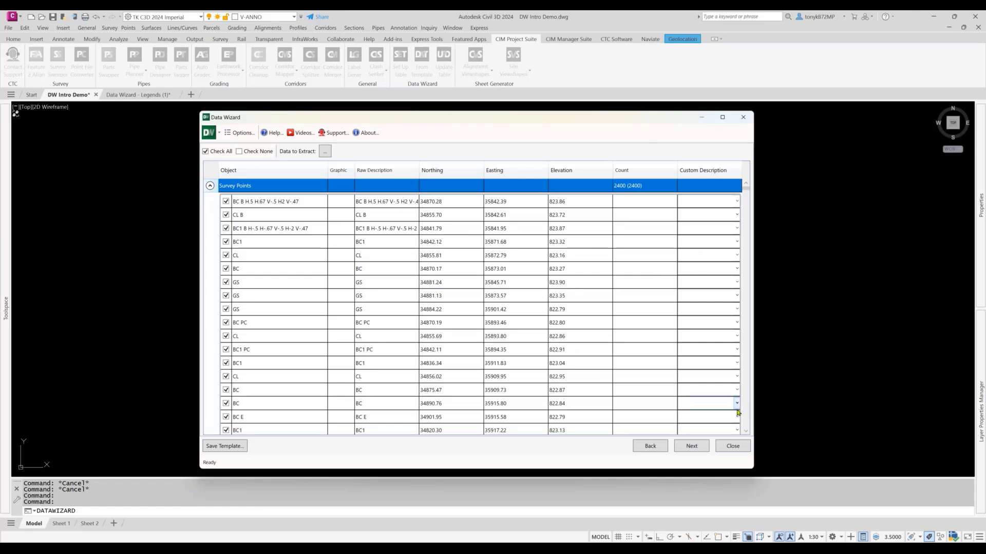
click(692, 447)
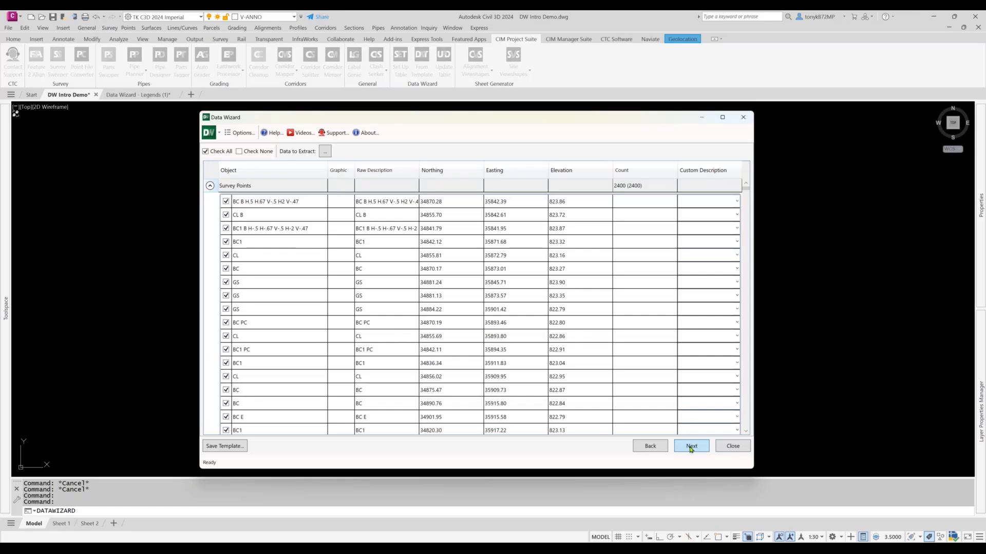
click(691, 447)
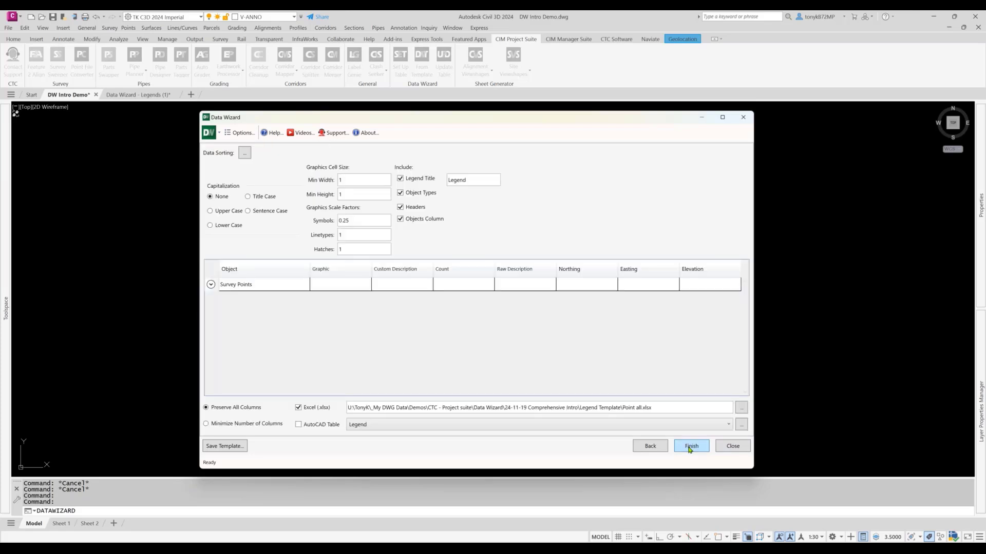
Step: Choose the existing Point all.xlsx as the Excel output, finish the table and confirm updating the file
click(741, 407)
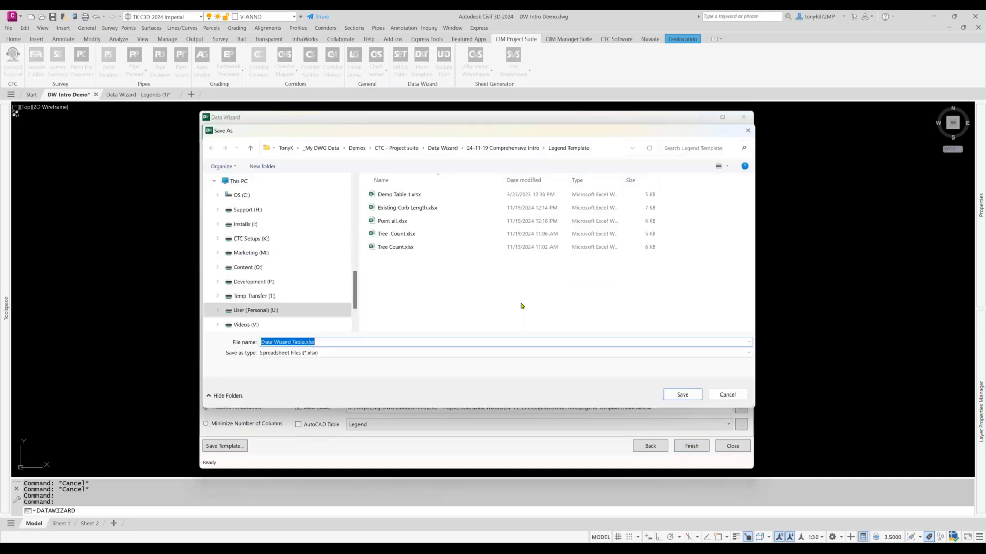
click(384, 221)
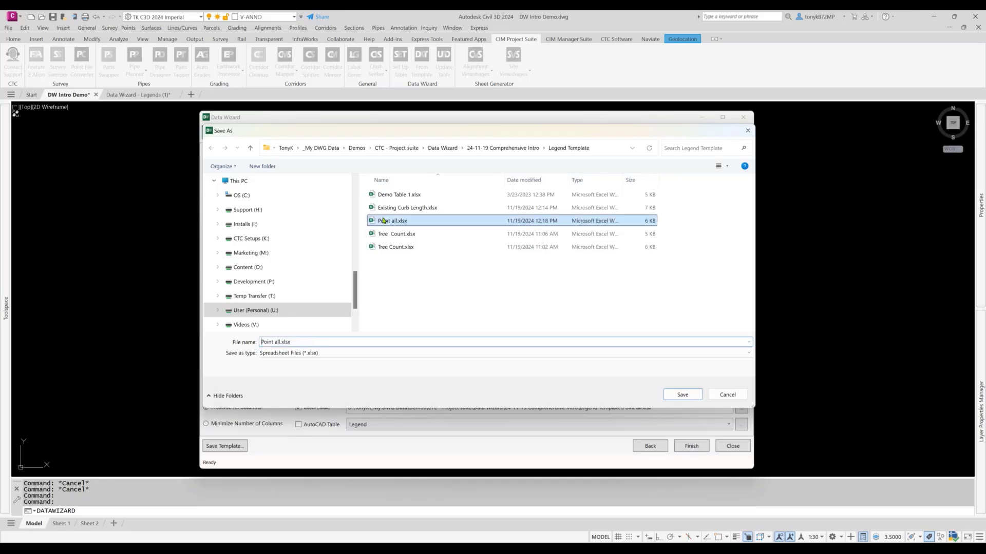
click(683, 395)
click(507, 300)
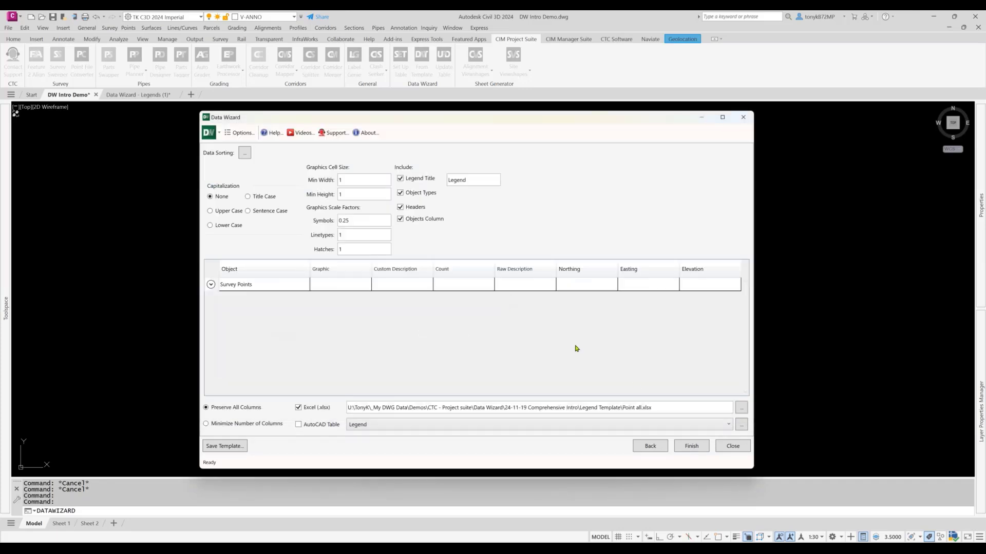
click(691, 446)
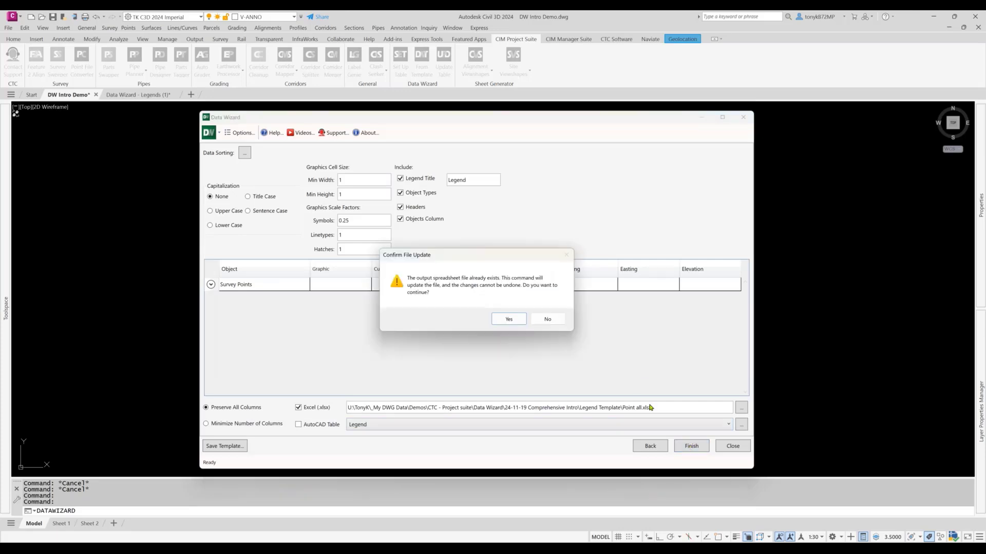
click(507, 320)
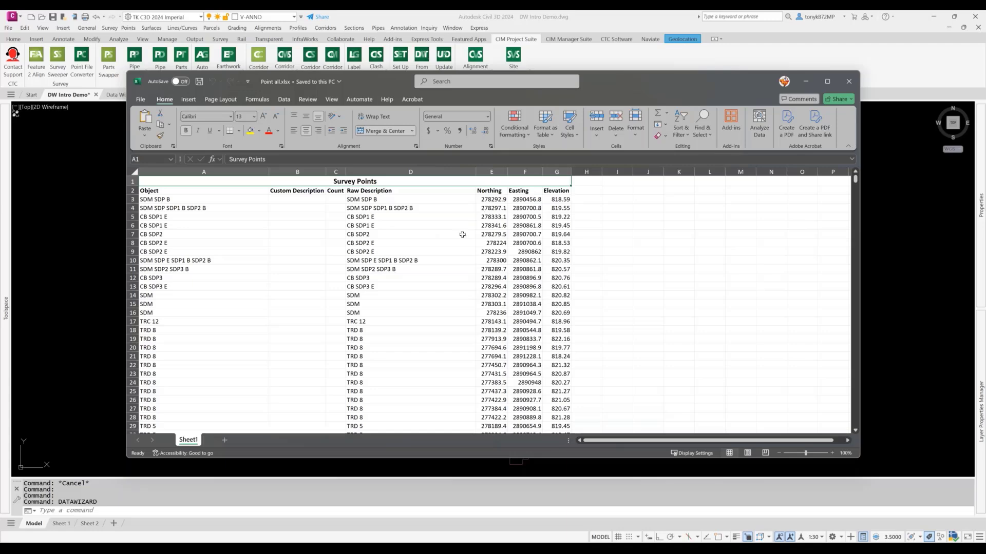
Step: Look through the separately listed survey points in the exported Point all.xlsx workbook, and close it
scroll(461, 238, down, 2)
scroll(426, 243, up, 2)
scroll(423, 244, down, 16)
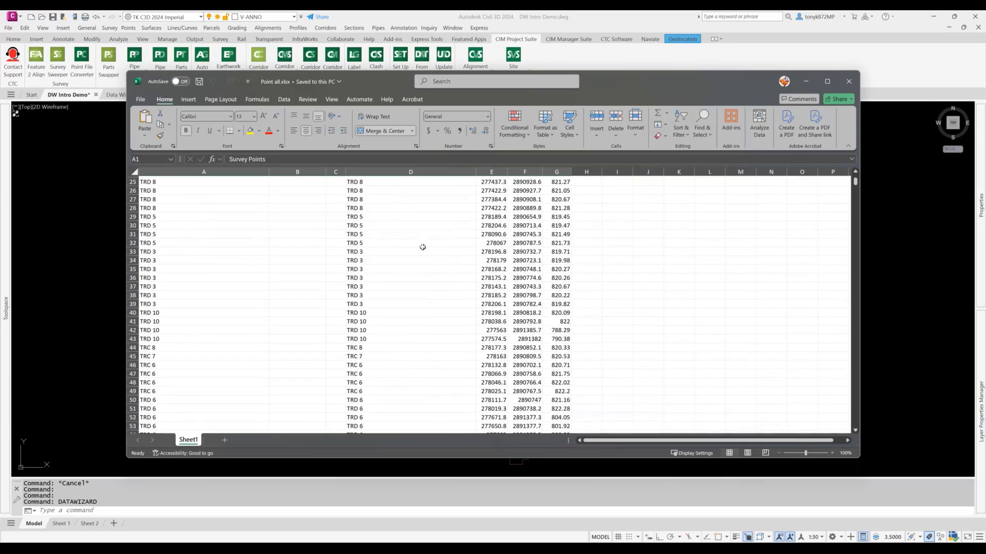
scroll(423, 247, down, 18)
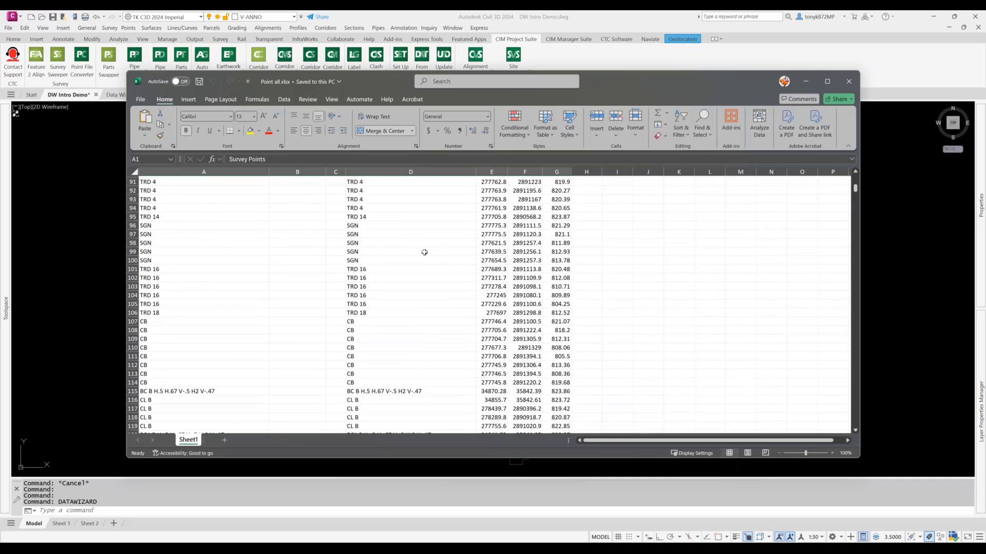
click(850, 82)
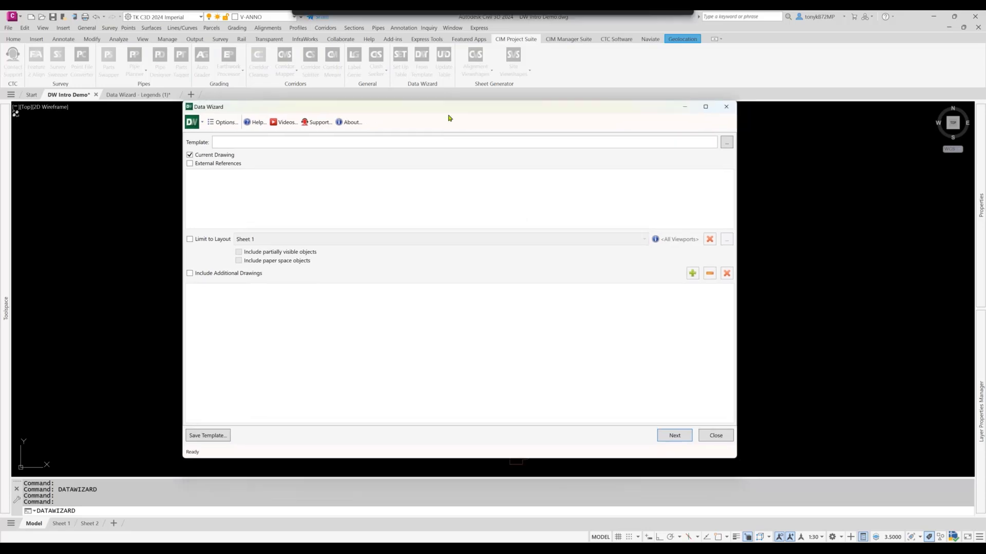
Step: Load Tree Count.DWizTemplate into a new Data Wizard setup, proceed to the object types and refresh the item counts
click(727, 143)
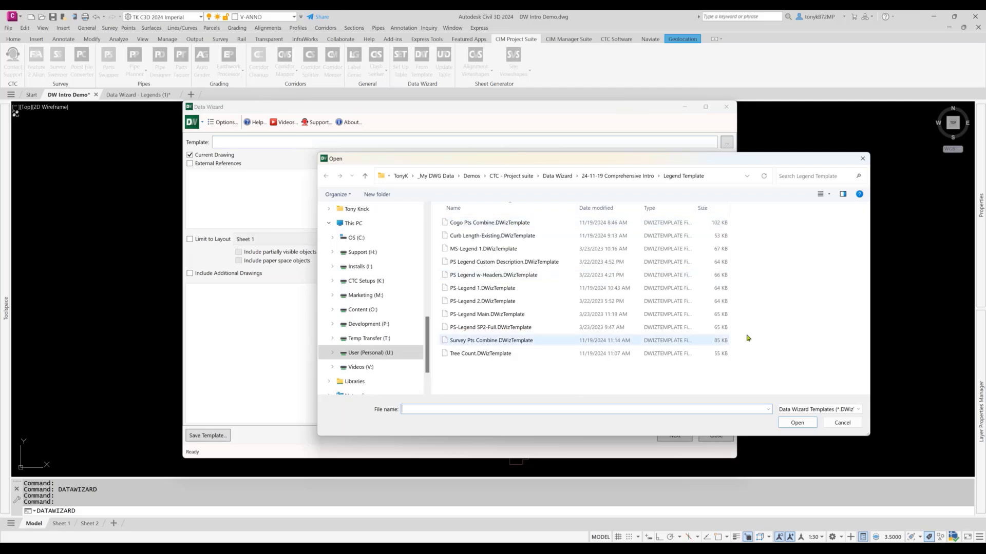
click(455, 354)
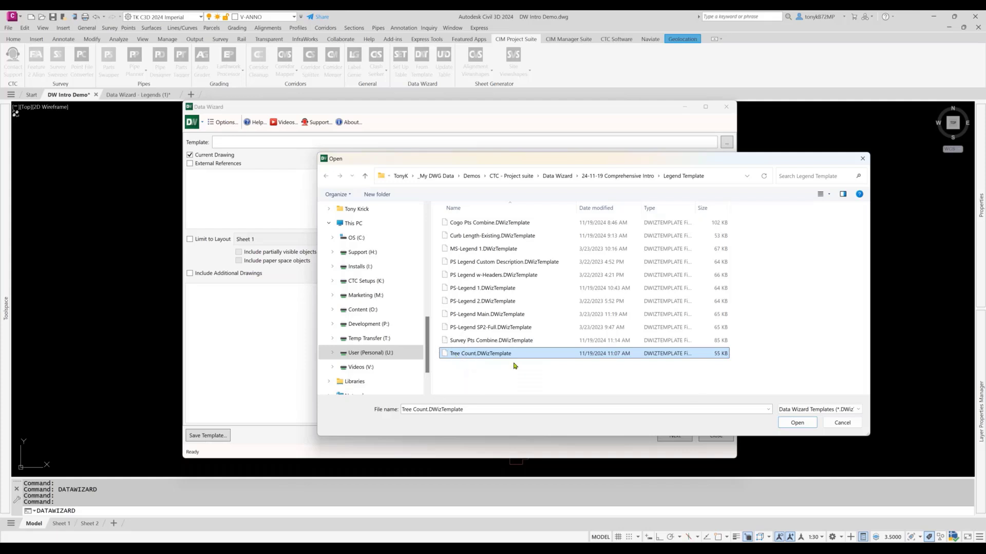
click(788, 425)
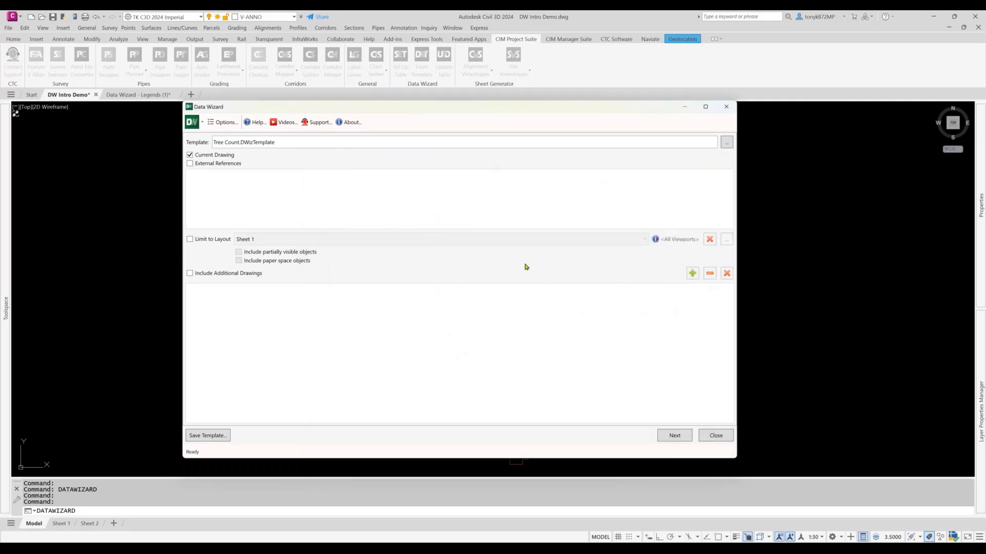
click(676, 434)
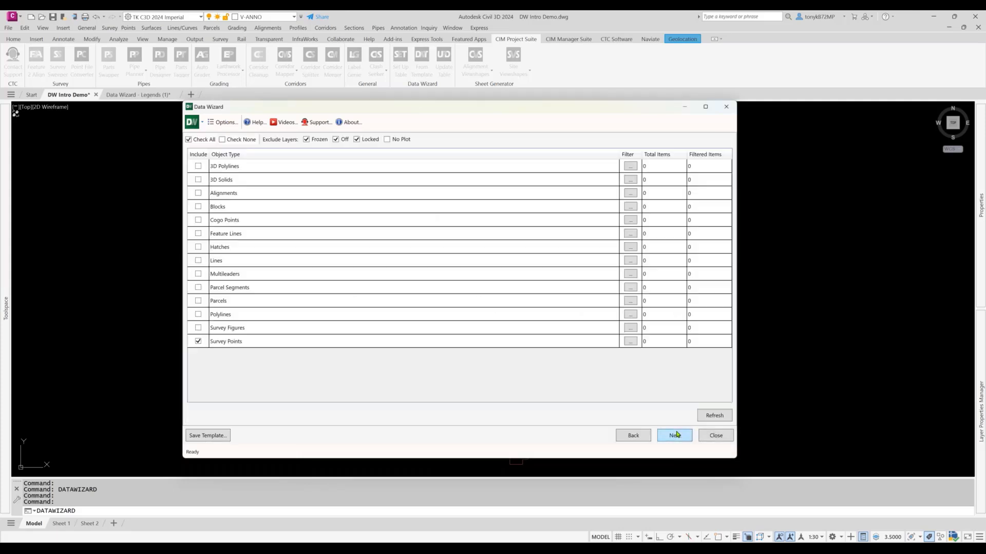
click(718, 417)
Step: Review the Survey Points counts and object filters without changing them, and look at the drawing behind the Data Wizard
click(650, 345)
click(691, 343)
click(631, 342)
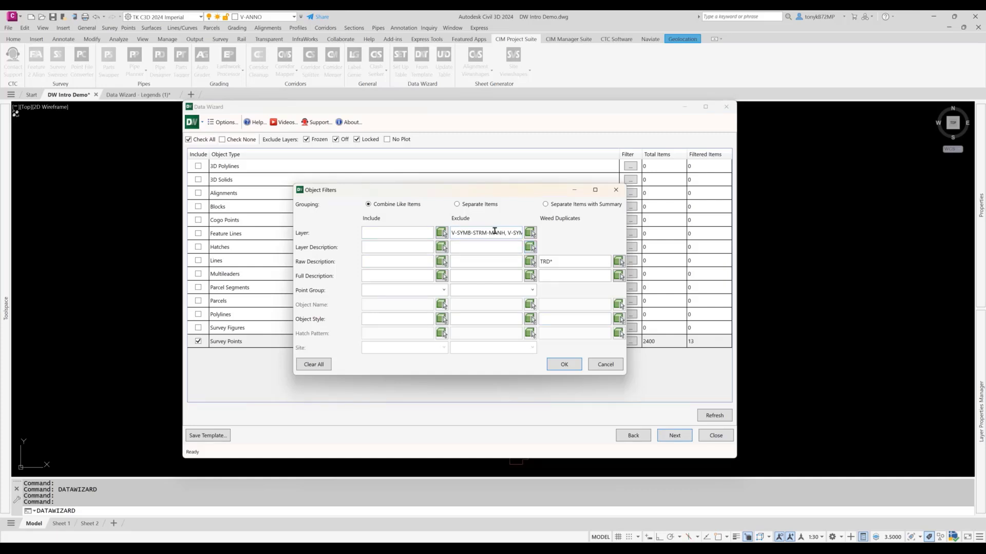
click(606, 365)
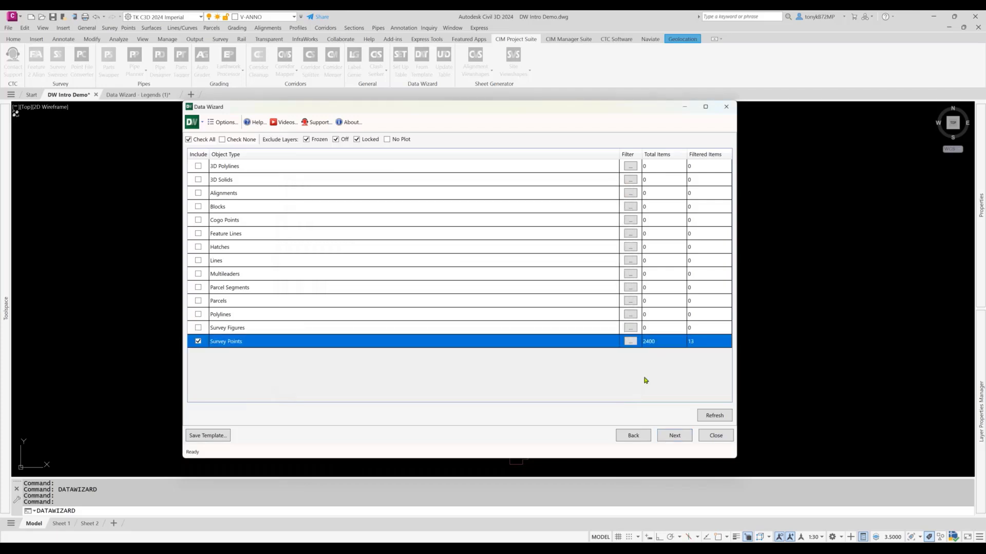
mouse_move(524, 110)
mouse_down()
mouse_move(629, 185)
mouse_move(688, 281)
mouse_up()
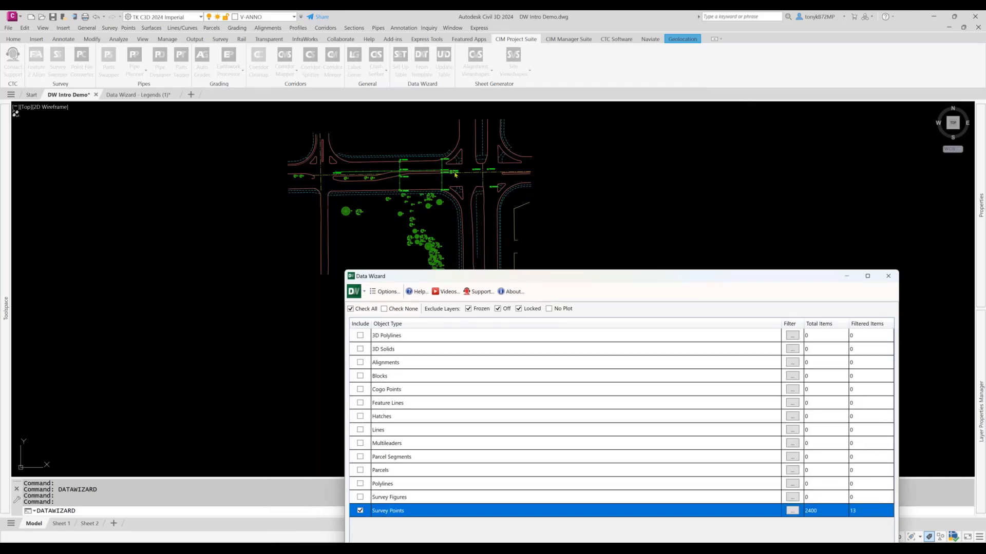
click(454, 172)
mouse_move(569, 272)
mouse_down()
mouse_move(721, 308)
mouse_move(590, 273)
mouse_move(412, 158)
mouse_move(385, 128)
mouse_up()
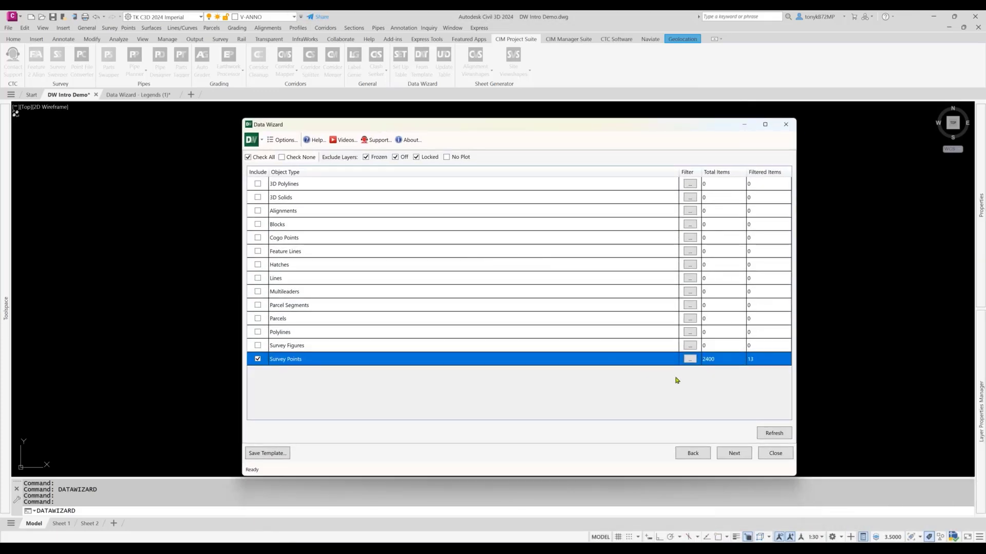
drag(547, 122, 512, 109)
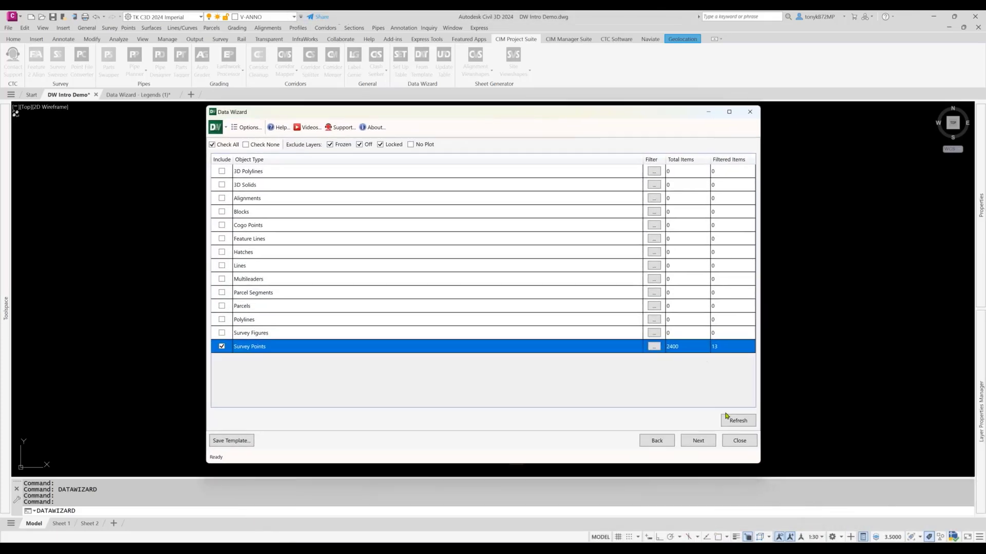
Step: Proceed to the data extraction page, expand the Survey Points list and set the custom description of TRC 12 to Remove
click(701, 441)
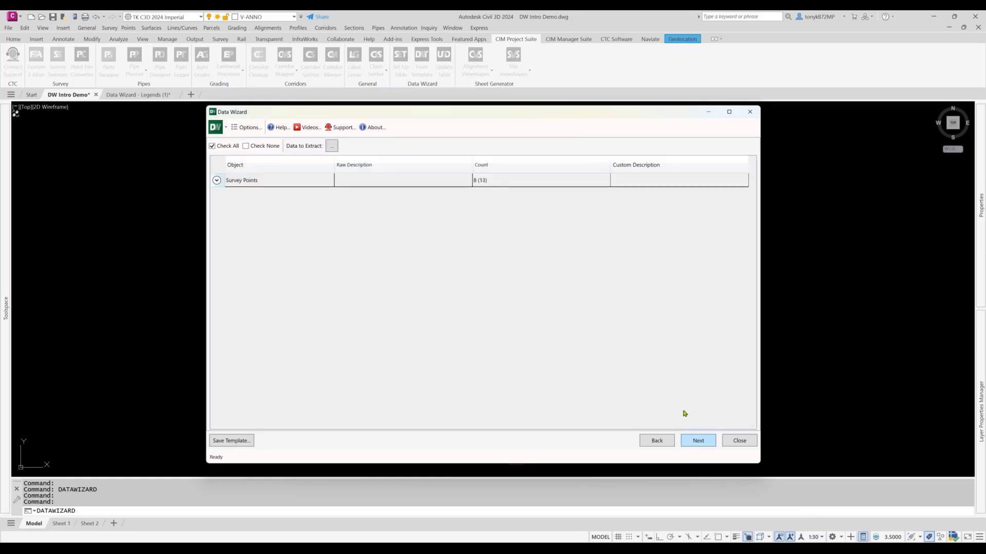
click(216, 181)
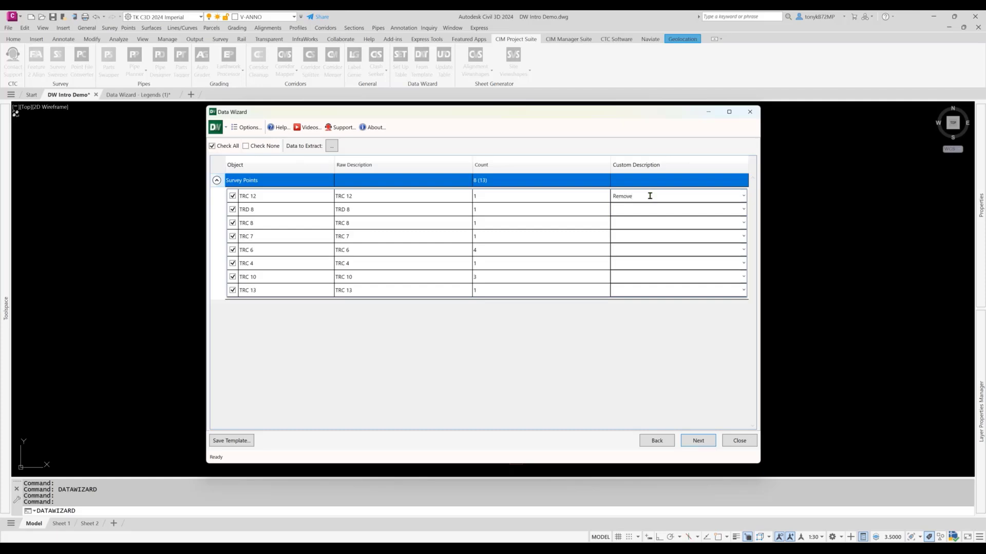
click(643, 206)
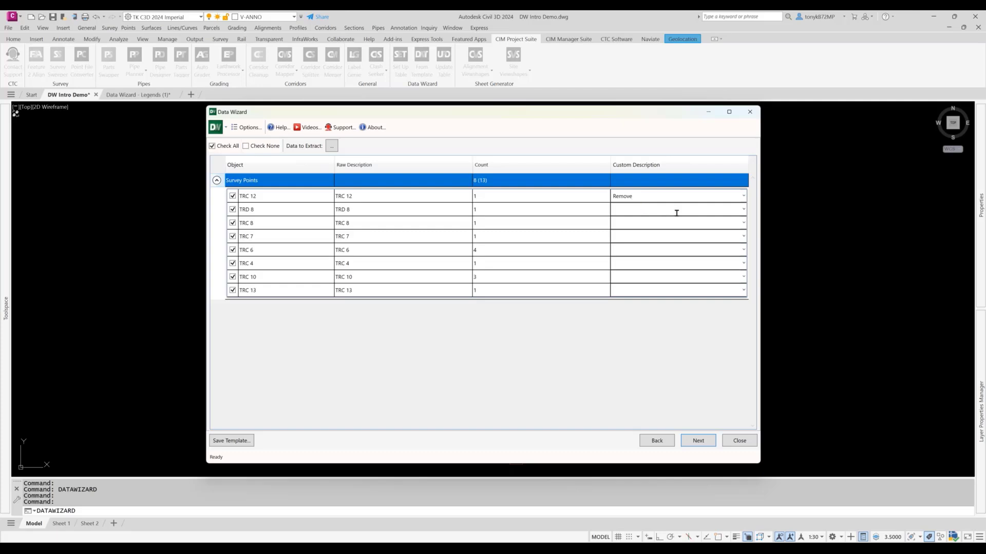
Step: Set the custom description of TRD 8, TRC 8, TRC 7, TRC 6 and TRC 4 to Remove
click(745, 210)
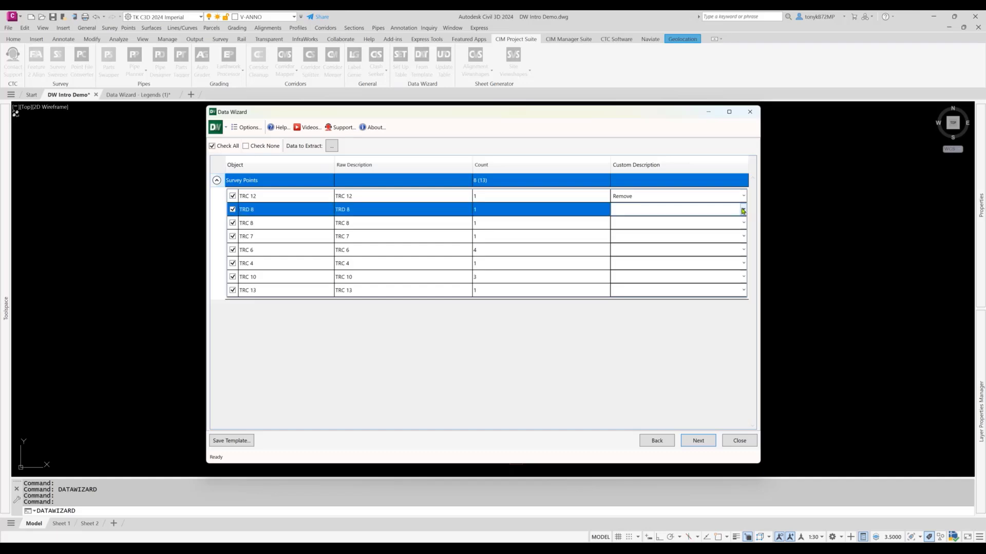
click(630, 230)
click(744, 222)
click(626, 243)
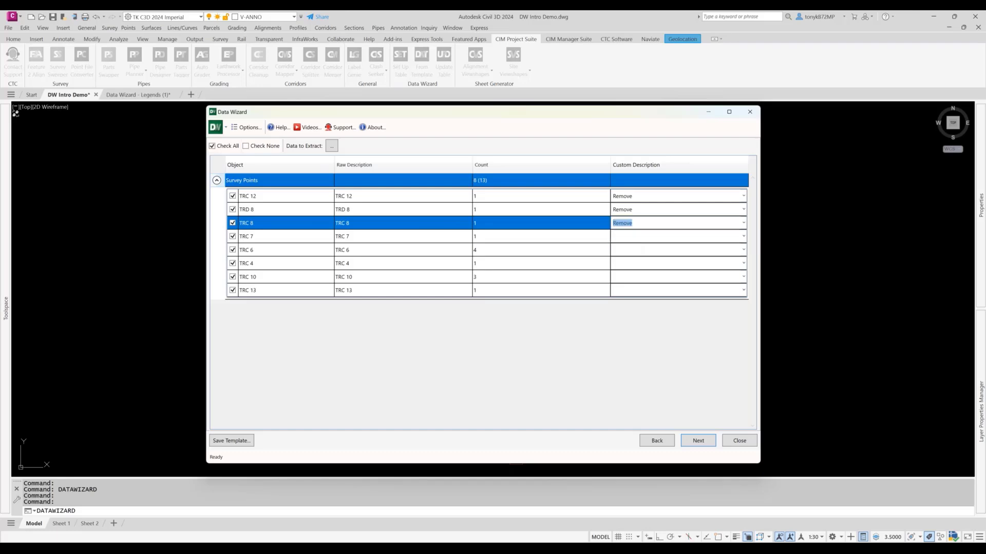
click(743, 236)
click(646, 257)
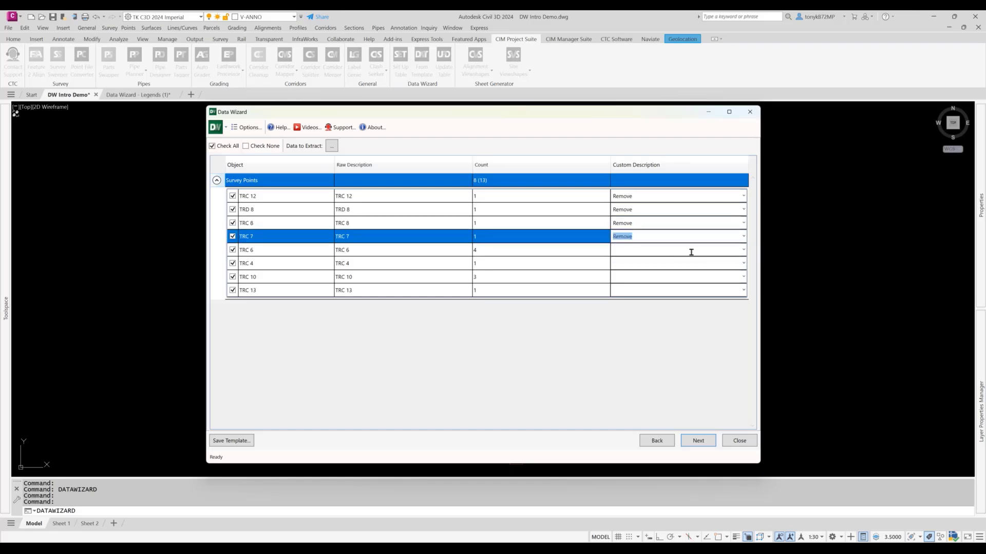
click(742, 251)
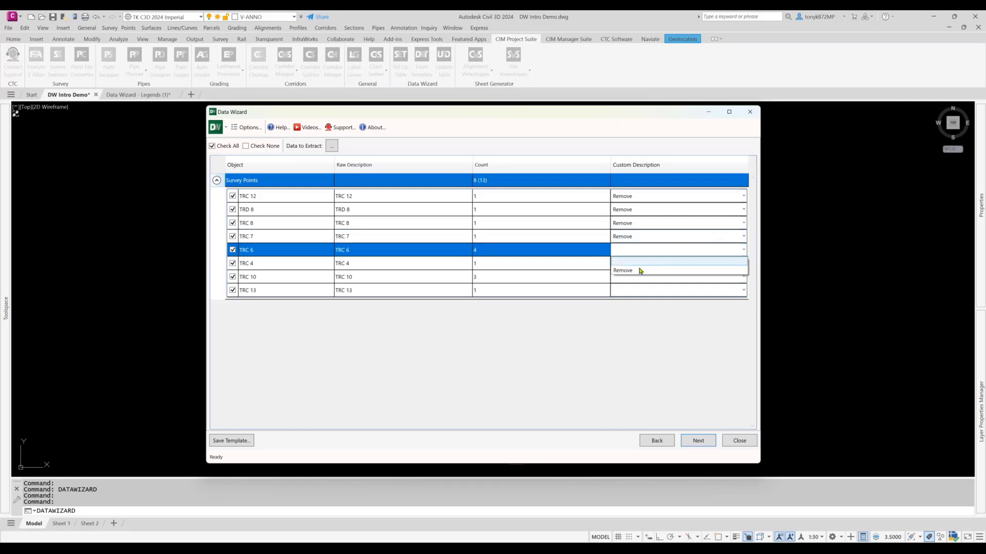
click(638, 268)
click(744, 264)
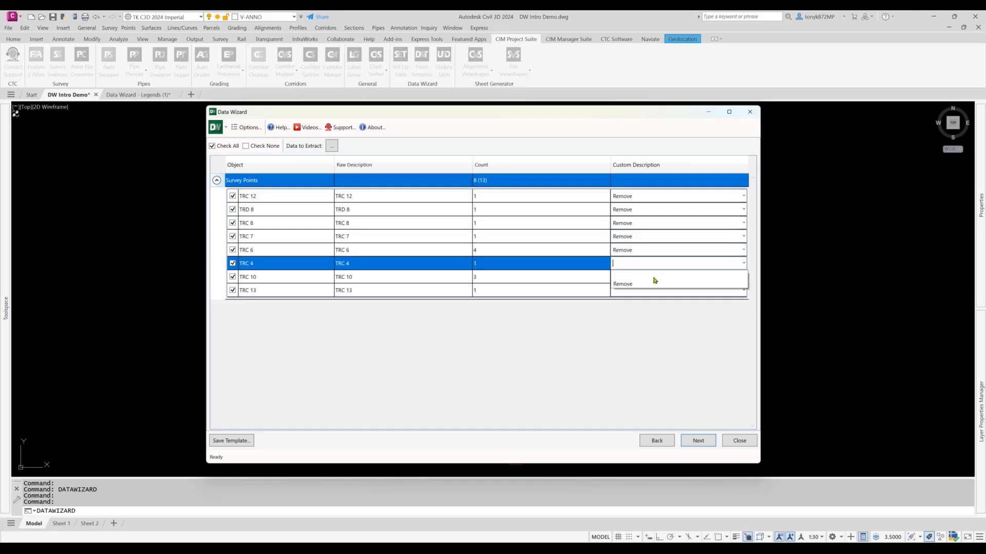
click(639, 281)
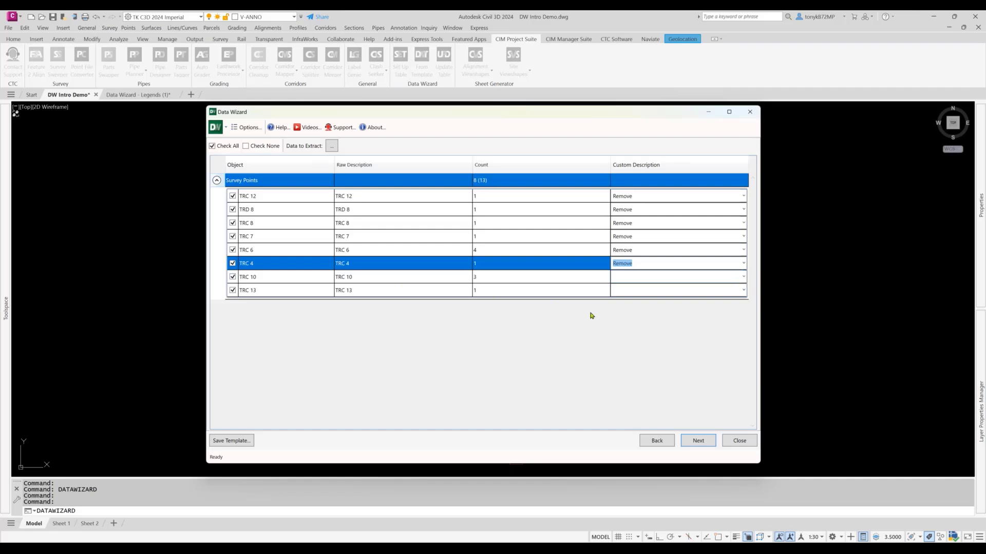
Step: Set the custom description of TRC 10 and TRC 13 to Save
click(637, 280)
drag(640, 278, 608, 279)
text(ve)
click(744, 290)
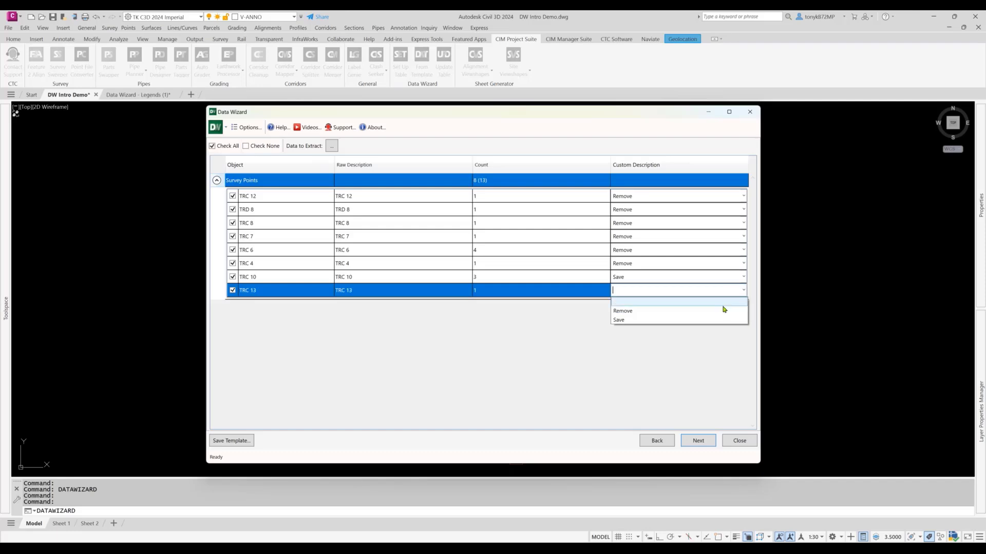
click(626, 323)
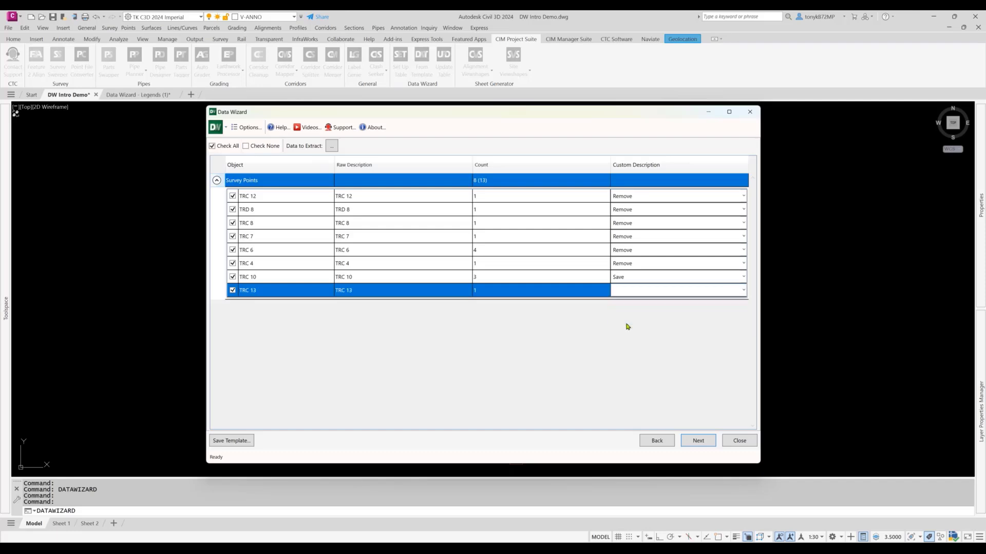
Step: Export the table to the template's existing Tree Count.xlsx file, confirm the file update and close the resulting workbook
click(694, 441)
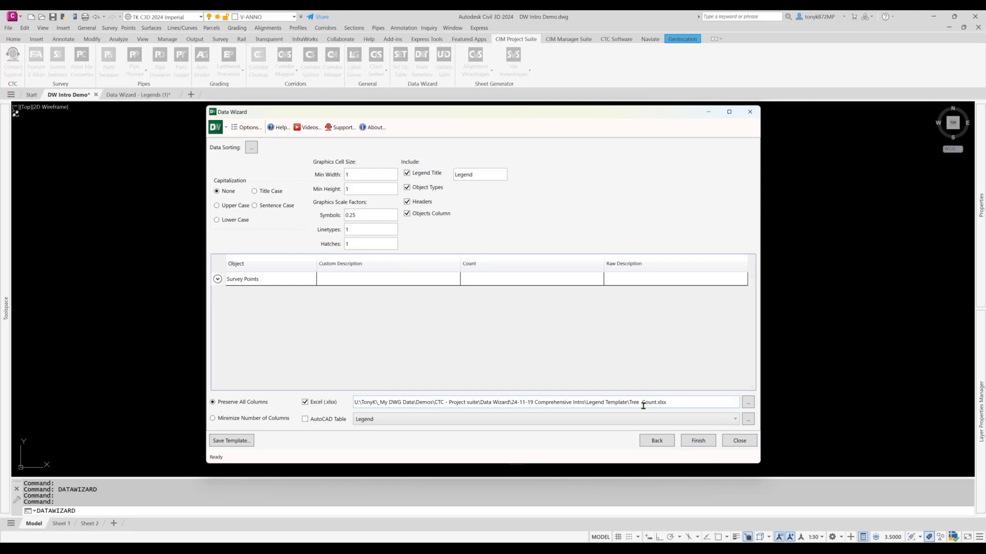
click(749, 403)
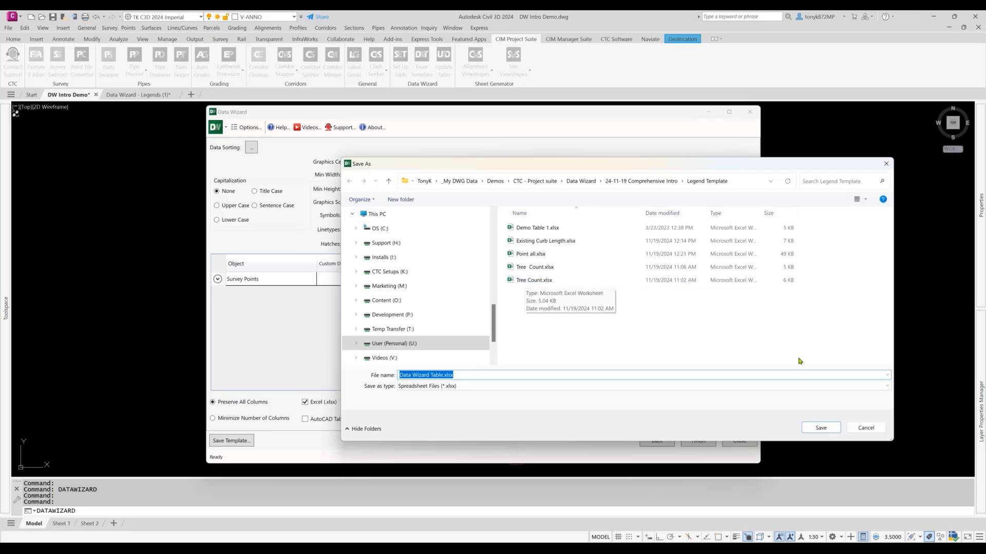
click(873, 430)
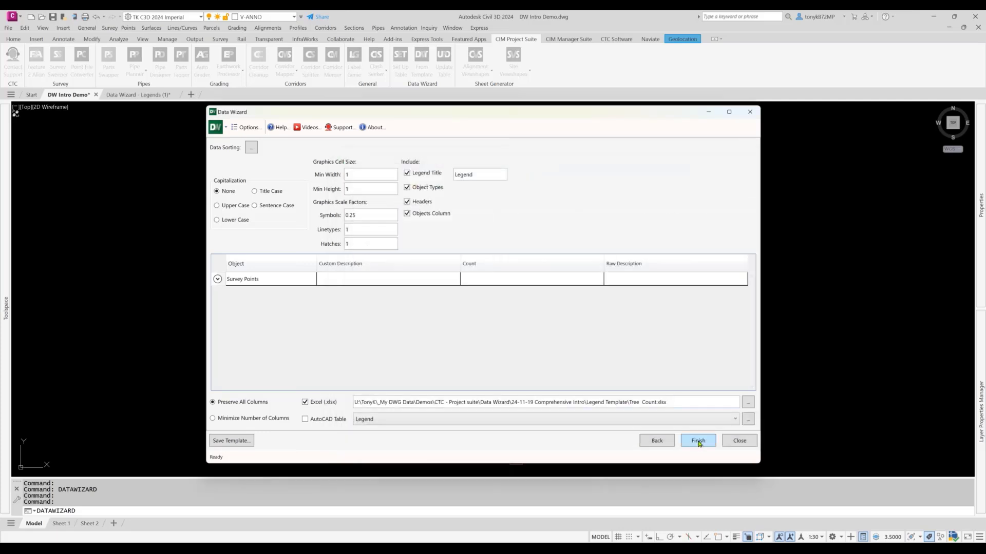
click(698, 442)
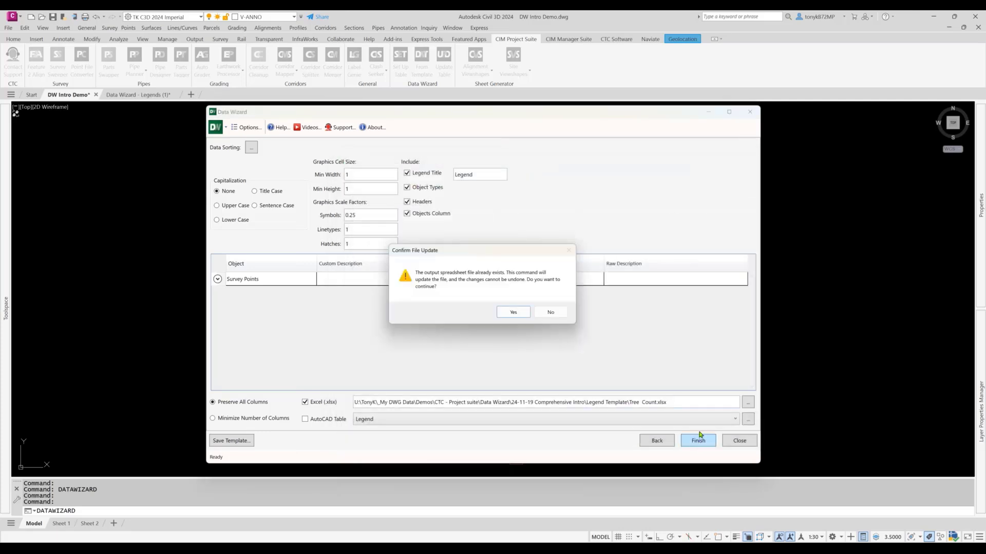
click(515, 315)
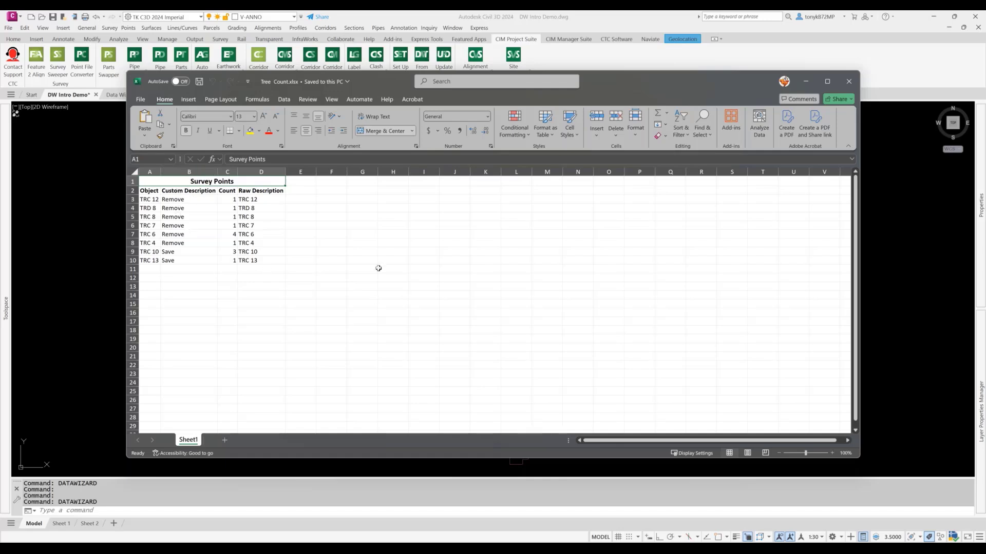
click(850, 83)
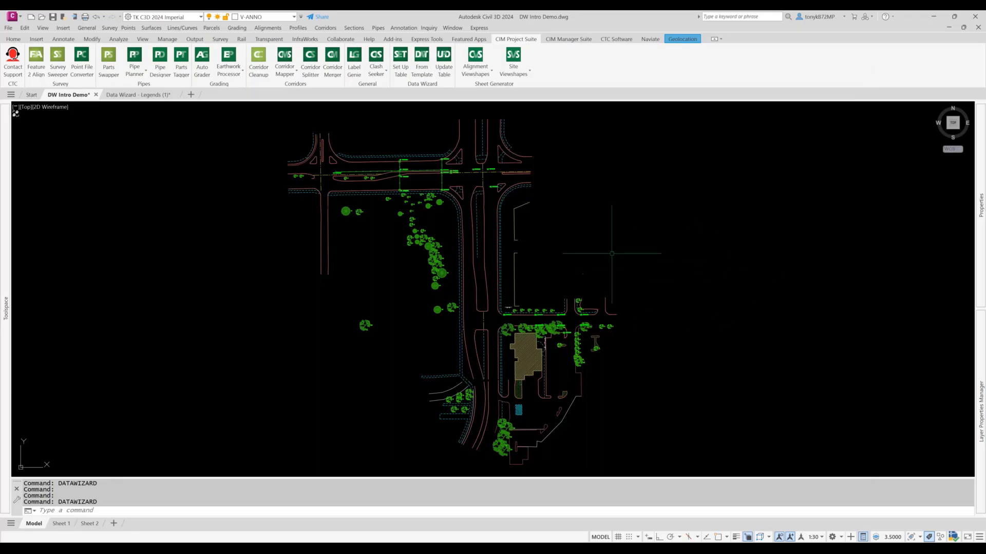
scroll(441, 208, up, 4)
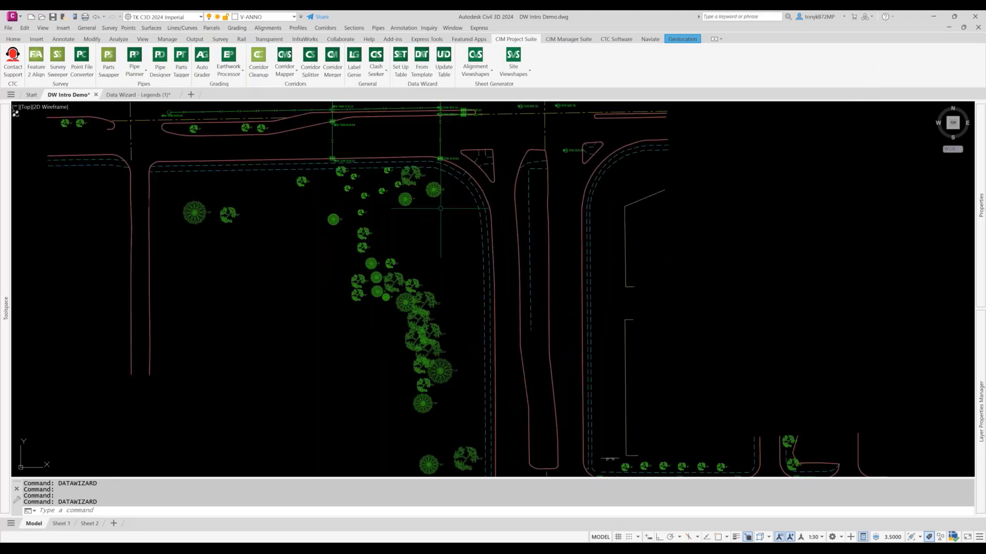
Step: Switch to the Data Wizard - Legends (1) drawing and bring the whole site plan into view
scroll(440, 209, down, 4)
key(Escape)
middle_drag(565, 243, 590, 248)
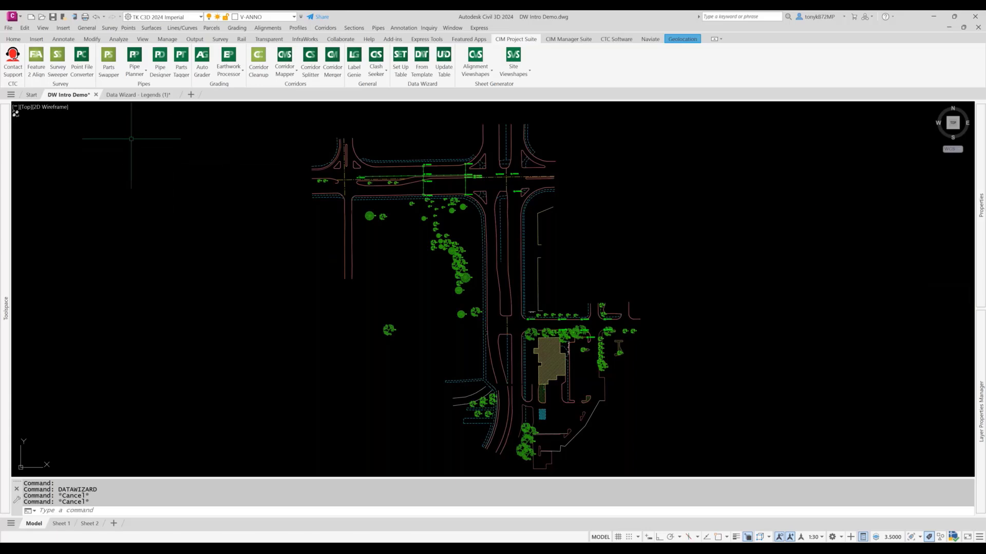
click(138, 95)
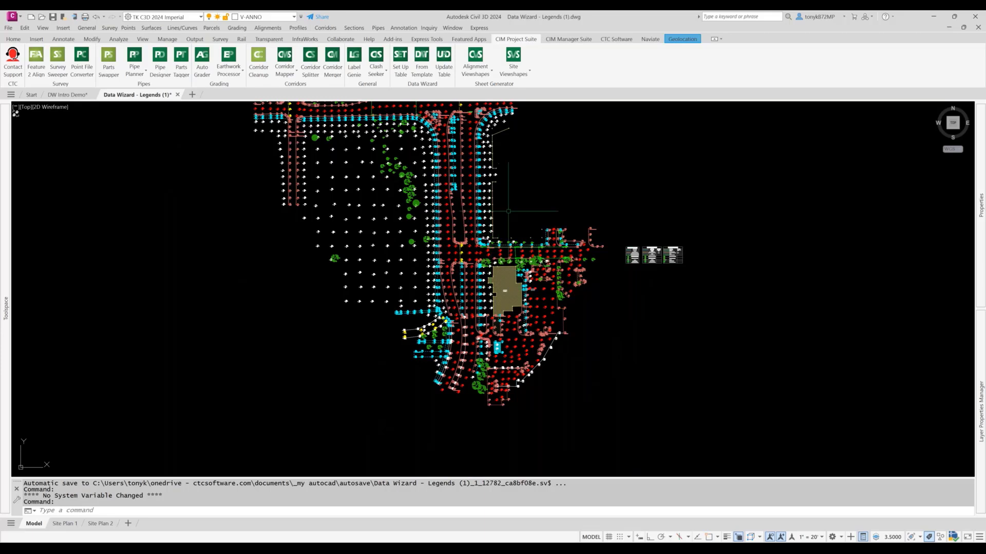
mouse_move(508, 211)
middle_down()
mouse_move(524, 260)
mouse_move(515, 266)
middle_up()
key(Escape)
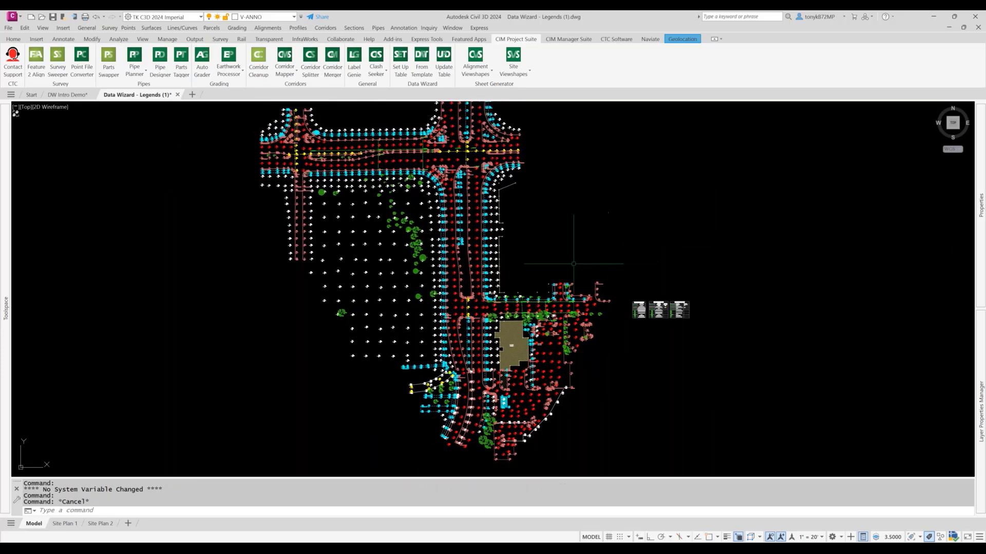
Step: Review the sheets on the Site Plan 1 and Site Plan 2 layouts
click(65, 524)
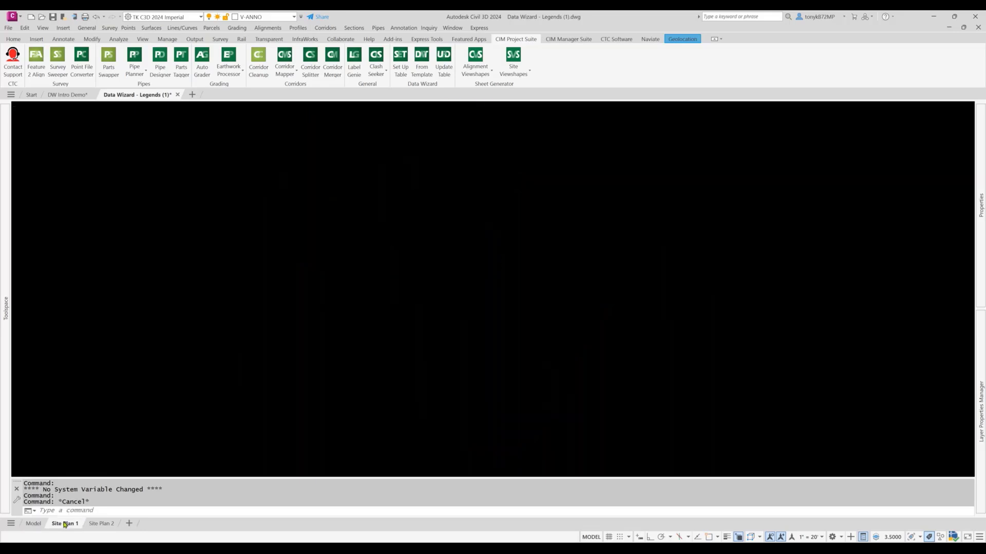
click(100, 524)
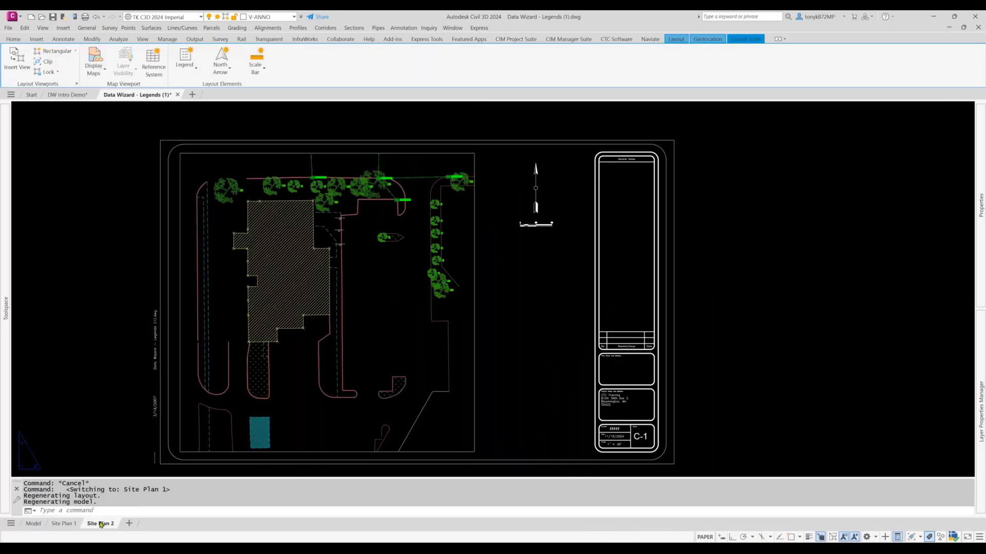
click(65, 524)
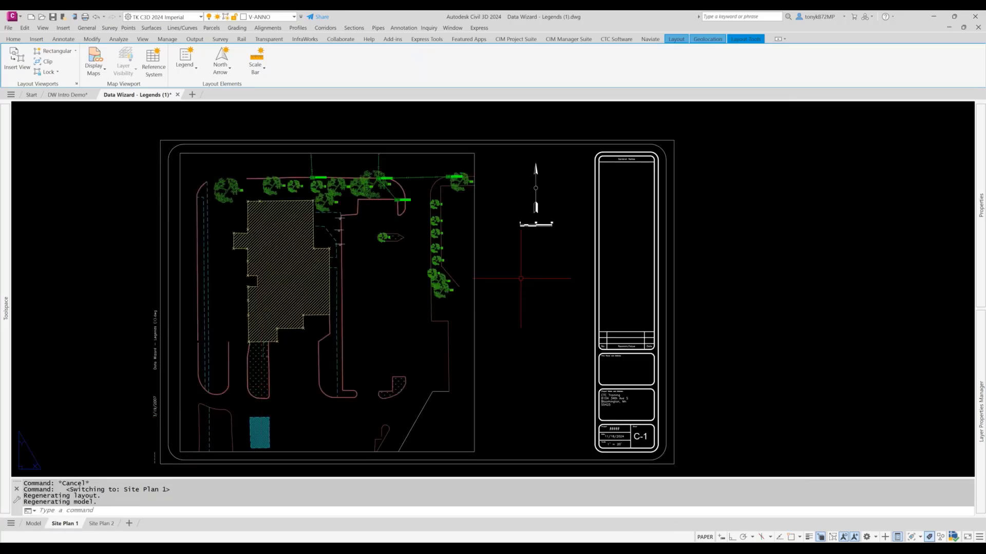
key(Escape)
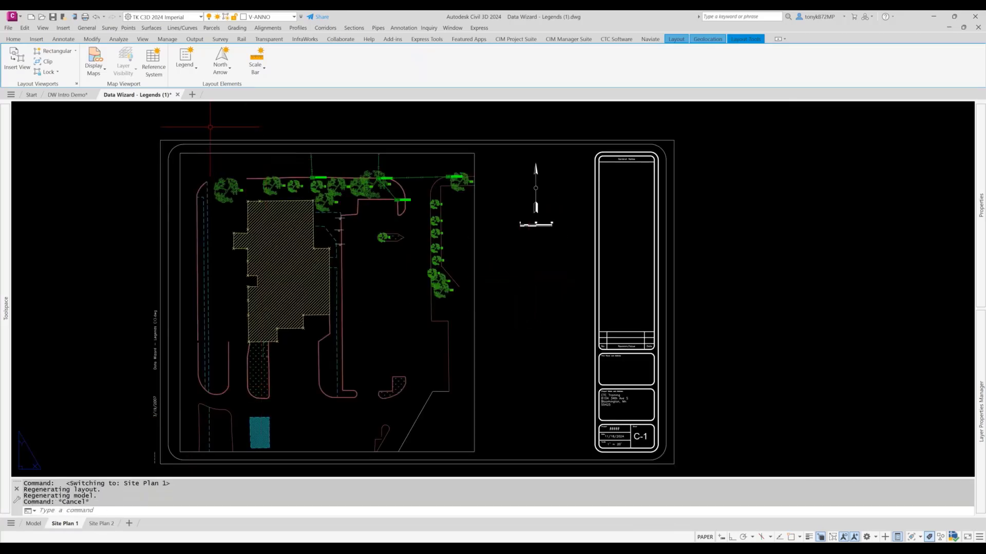
Step: Return to model space and examine the three Site Legend tables beside the site plan
click(33, 524)
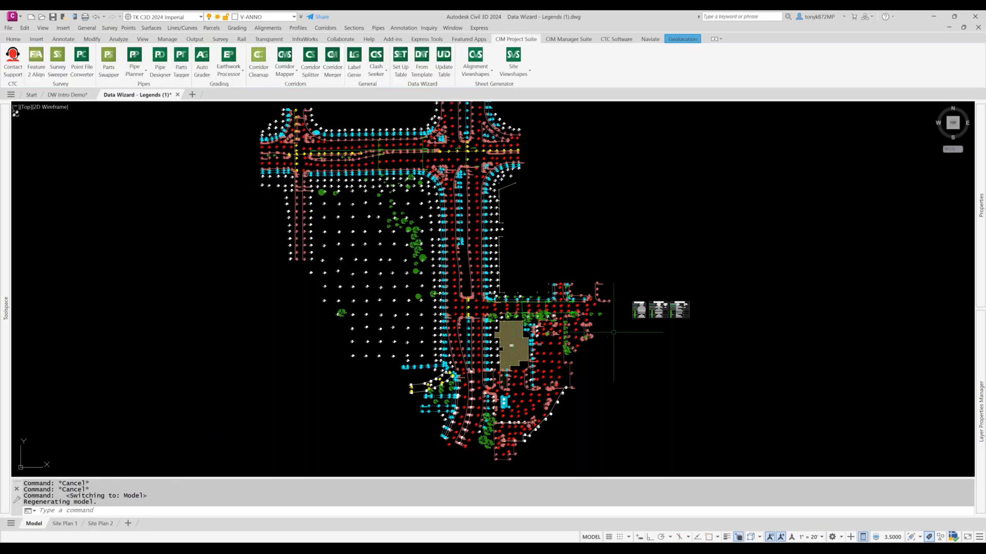
scroll(649, 310, up, 8)
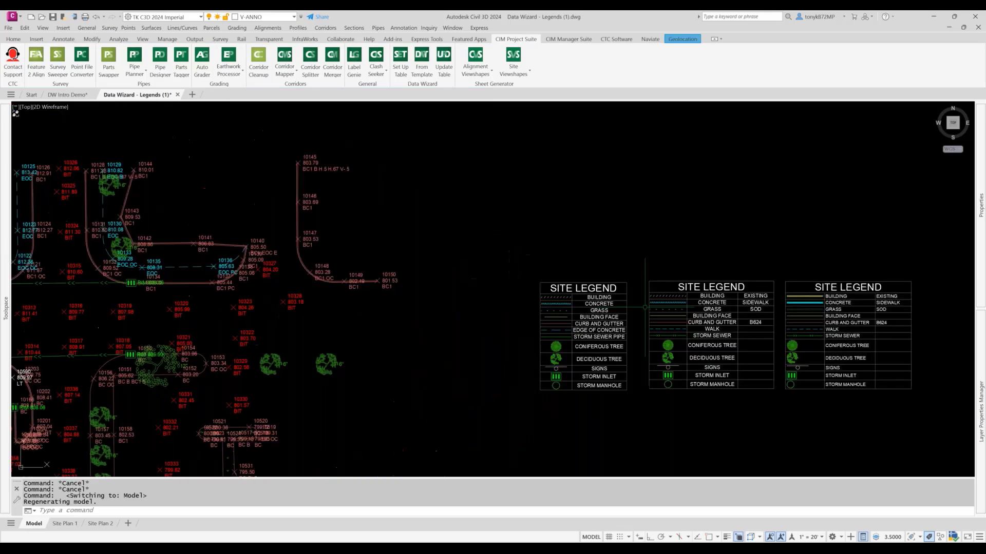
middle_drag(638, 229, 464, 208)
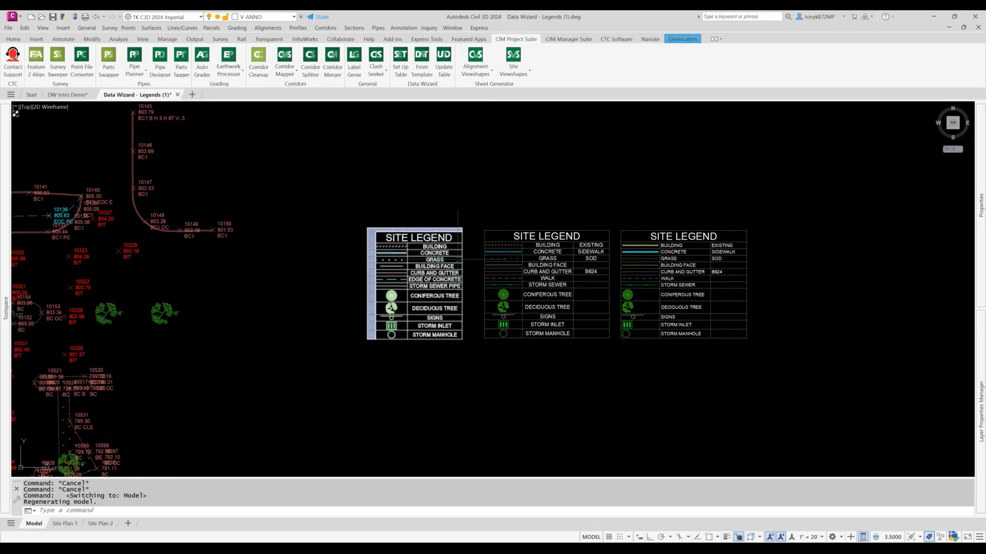
scroll(467, 288, up, 3)
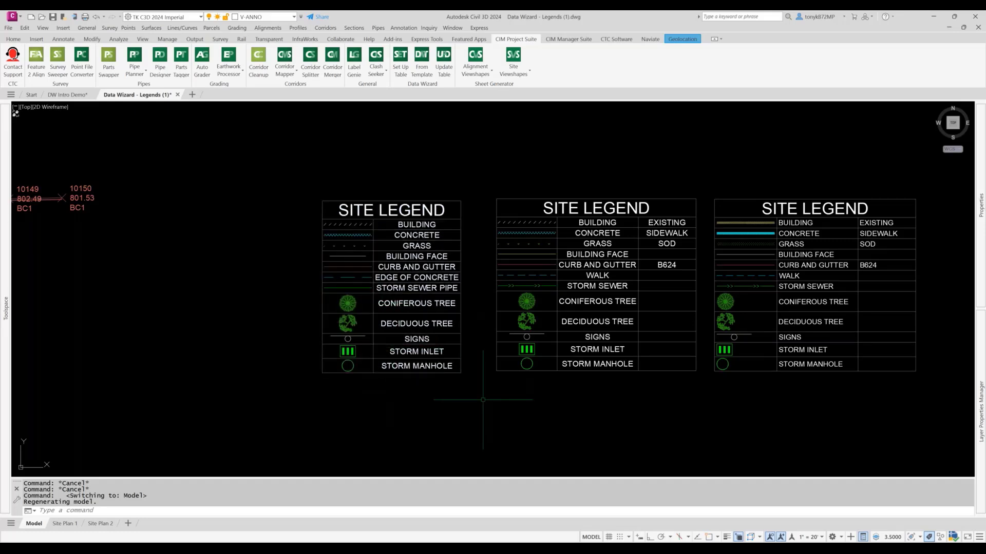
scroll(483, 400, down, 2)
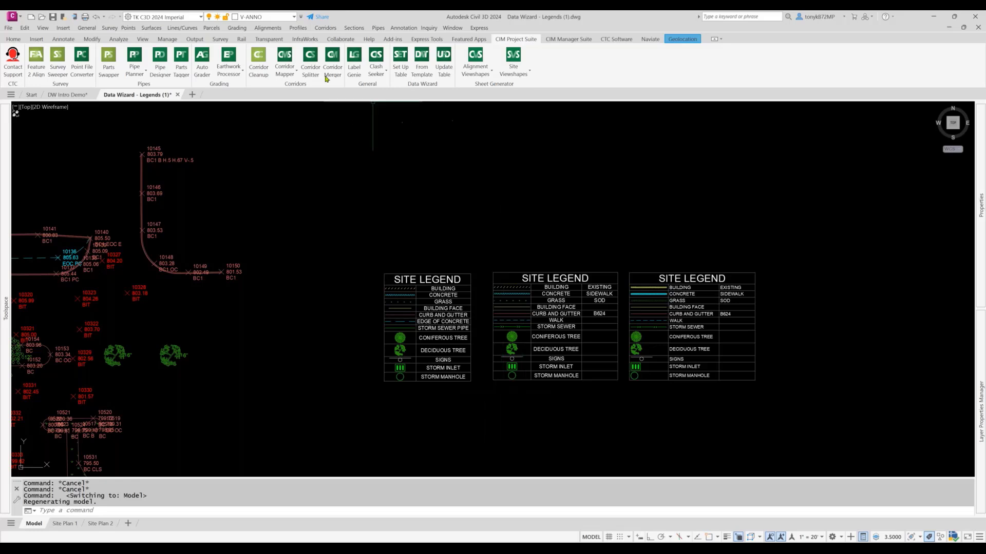
Step: Inspect the table style of the two-column Site Legend table and clear the selection
click(391, 270)
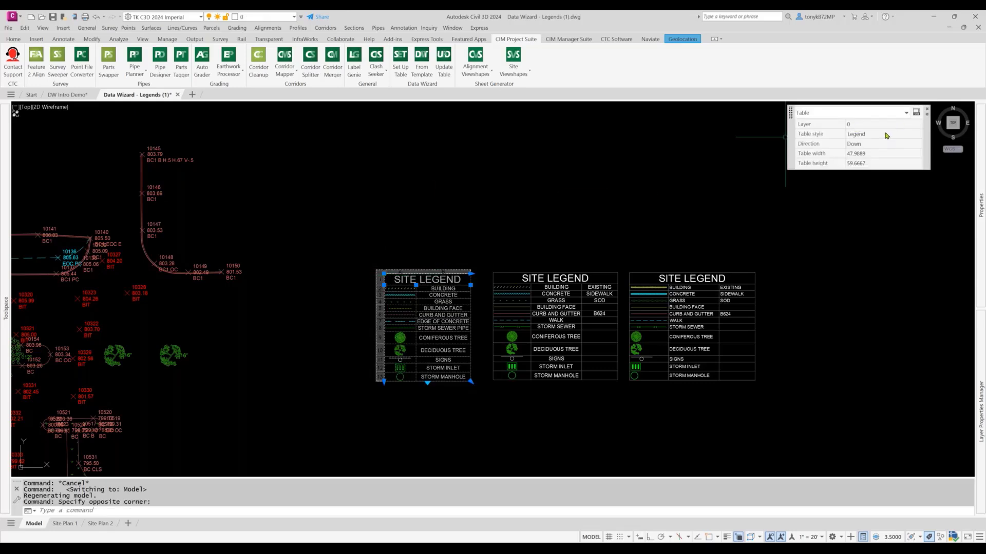
click(705, 164)
key(Escape)
key(Escape)
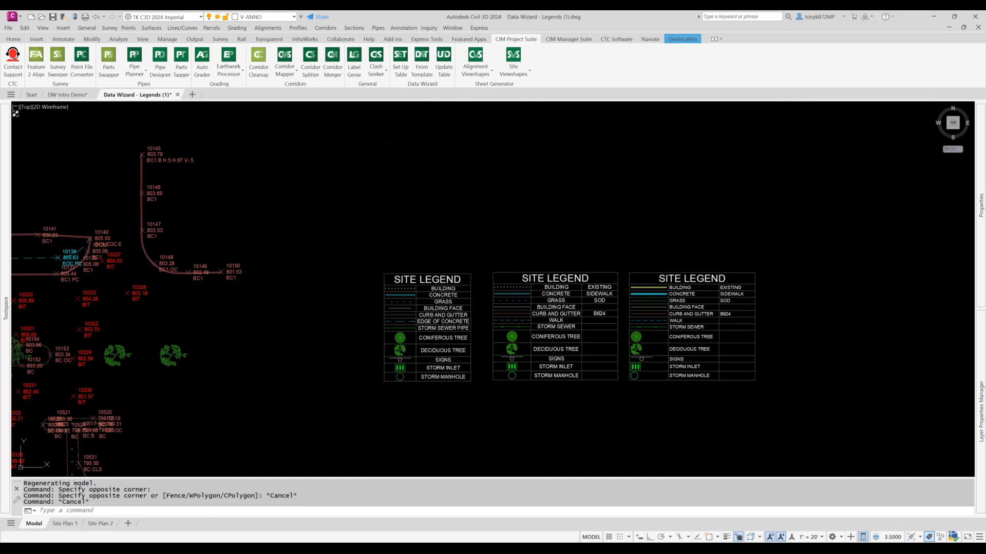
key(Escape)
key(Escape)
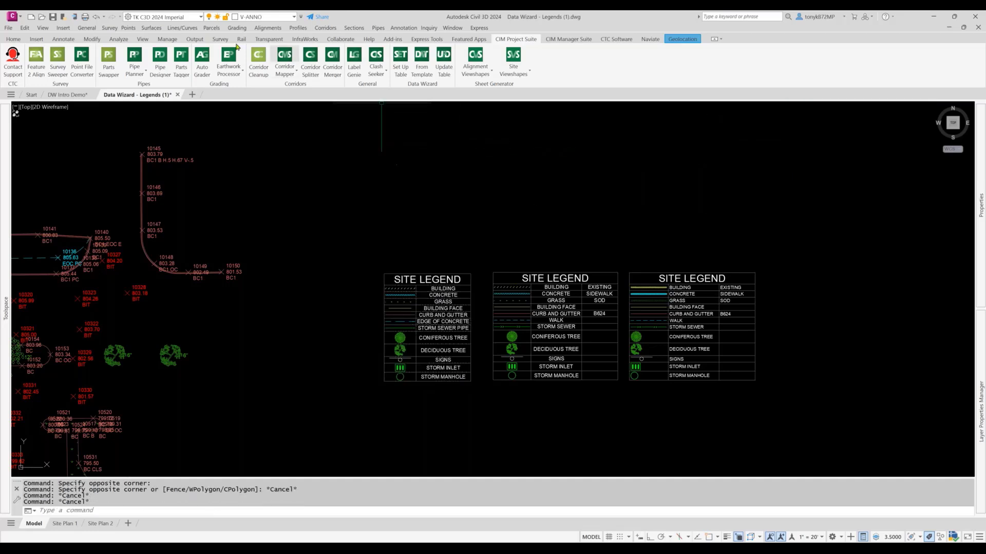
Step: Check the table styles available in the drawing and return to the CIM Project Suite tools
click(64, 39)
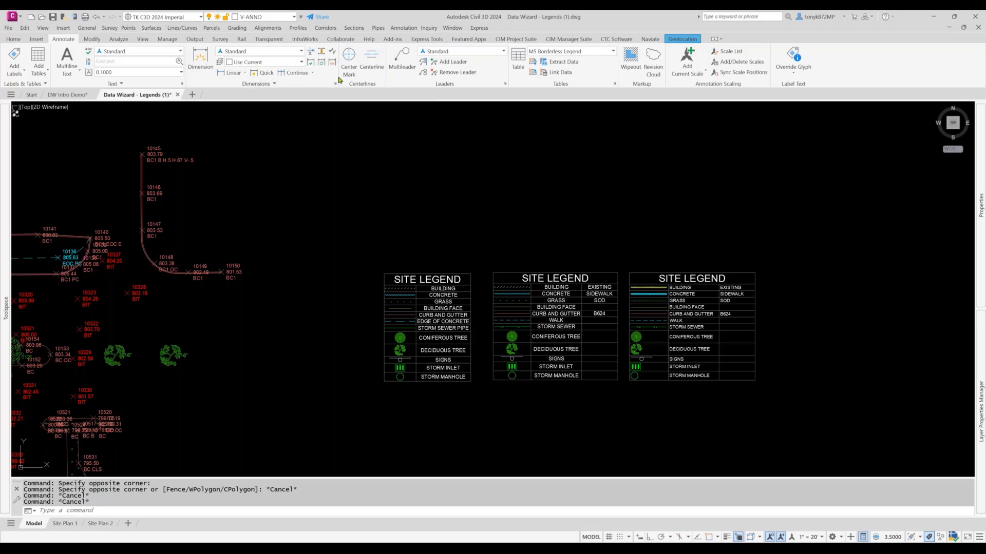
click(614, 51)
click(509, 39)
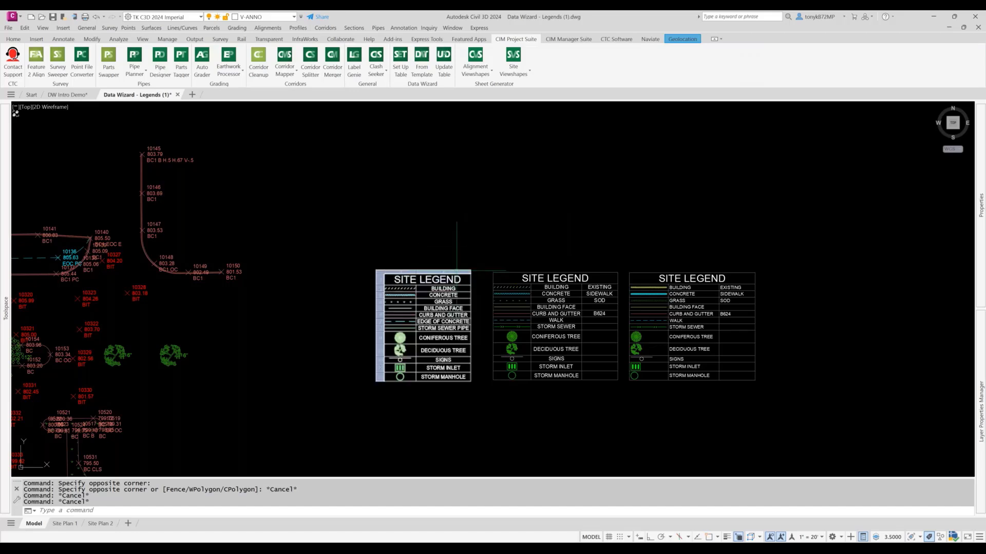
scroll(471, 244, down, 2)
mouse_move(473, 247)
middle_down()
mouse_move(571, 245)
mouse_move(638, 209)
middle_up()
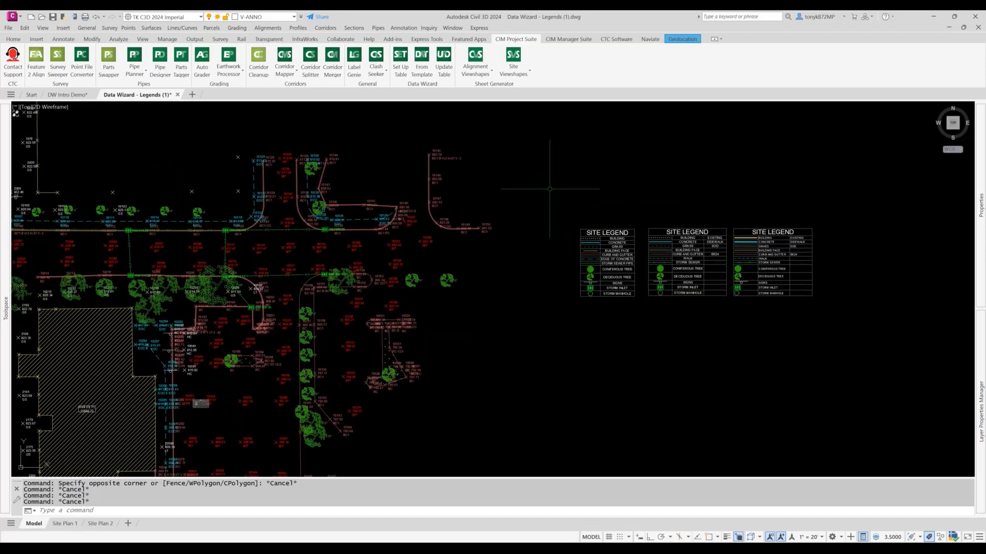
scroll(550, 189, down, 4)
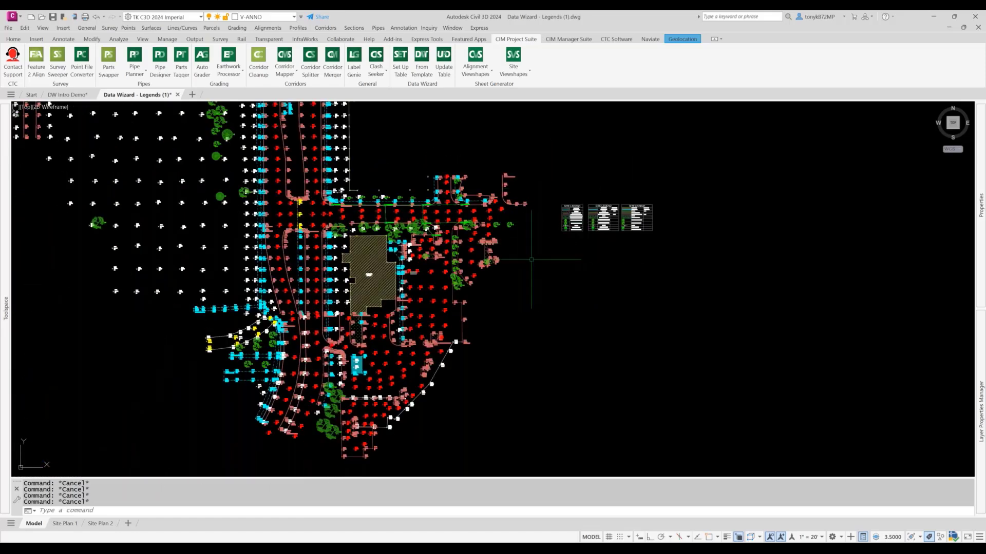
middle_drag(531, 259, 550, 280)
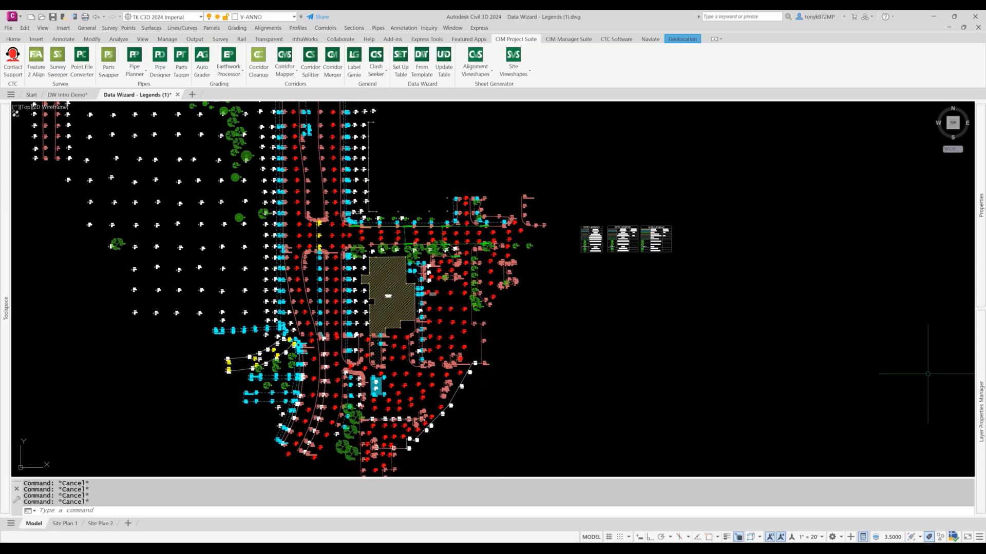
key(alt+Tab)
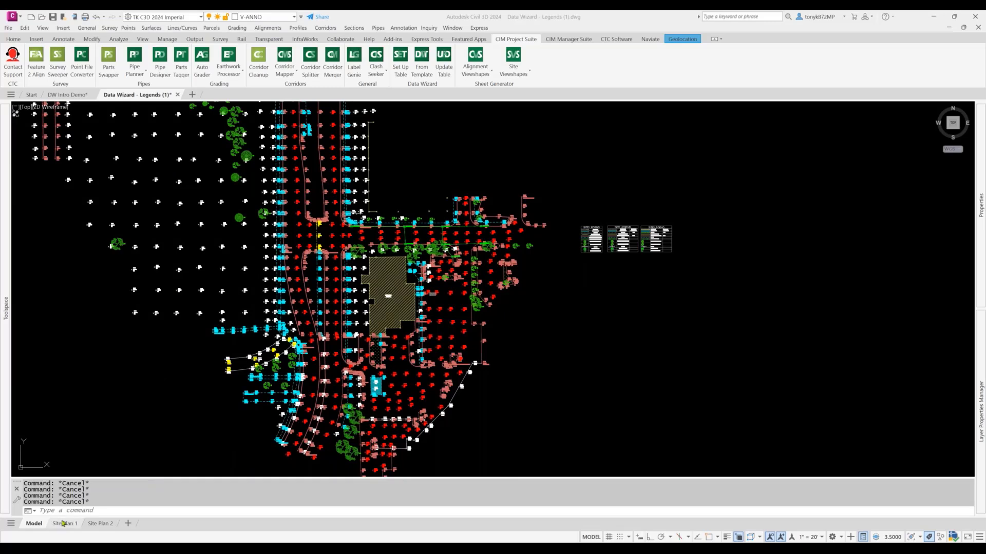
Step: Activate the Site Plan 1 layout, start Data Wizard and load the template PS-Legend 1.DWizTemplate
mouse_move(62, 524)
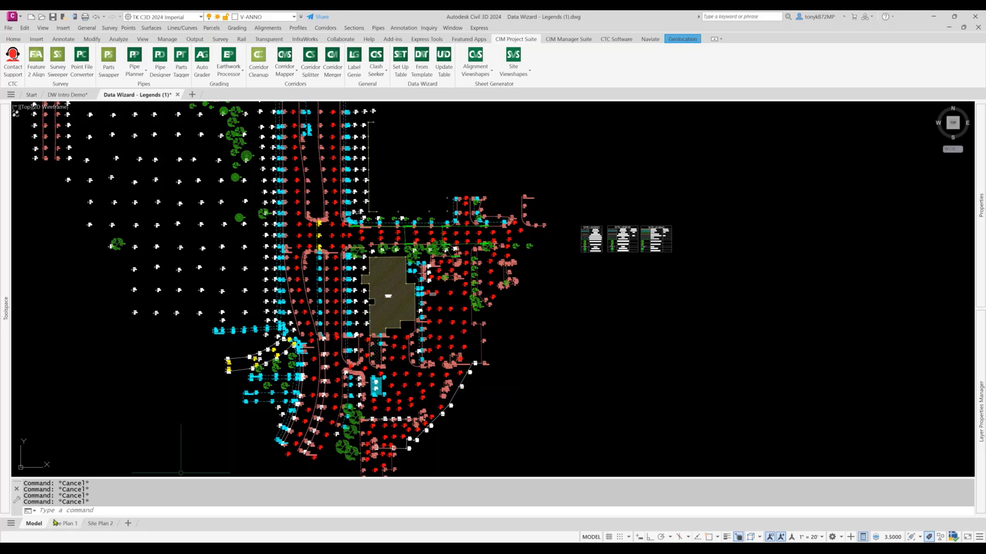
click(65, 523)
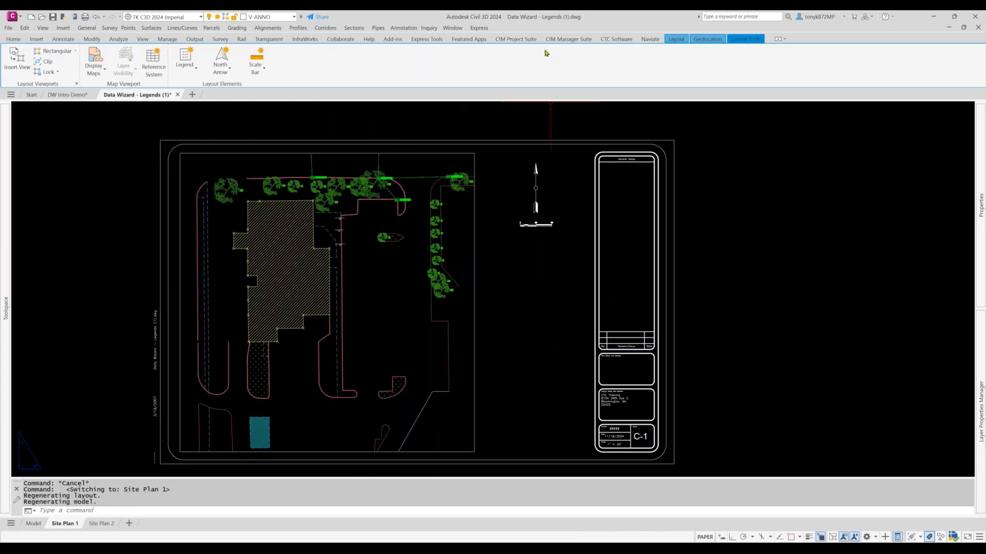
click(516, 39)
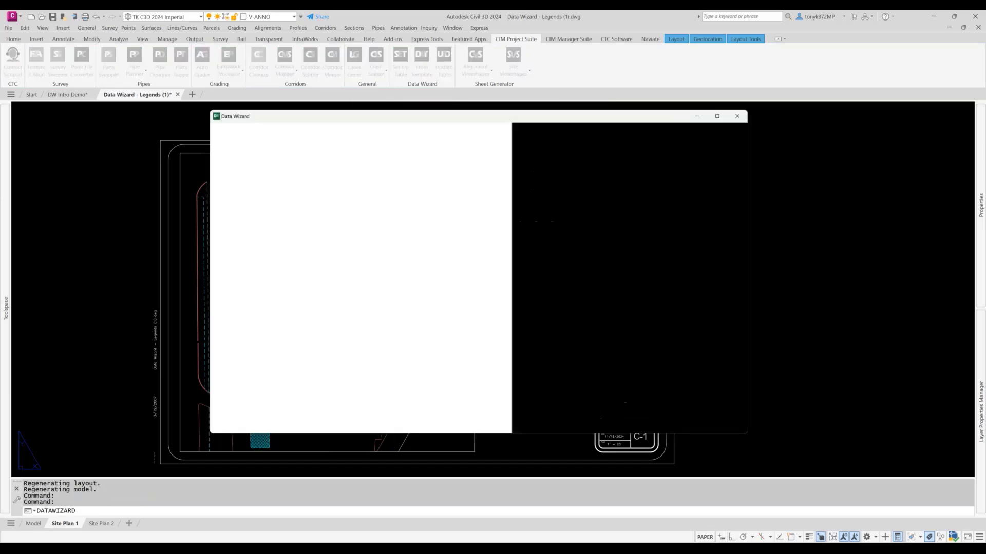
drag(562, 112, 644, 99)
click(834, 136)
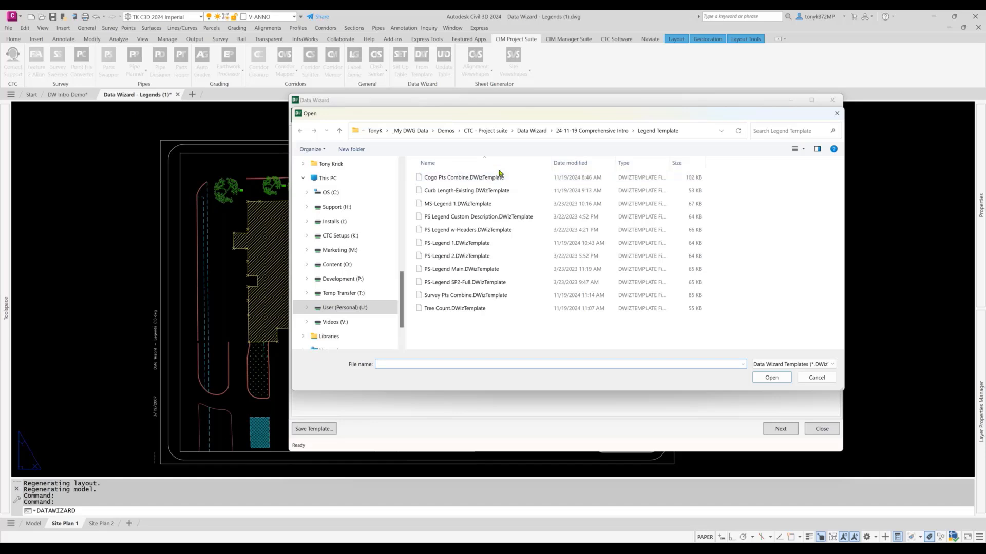
click(445, 245)
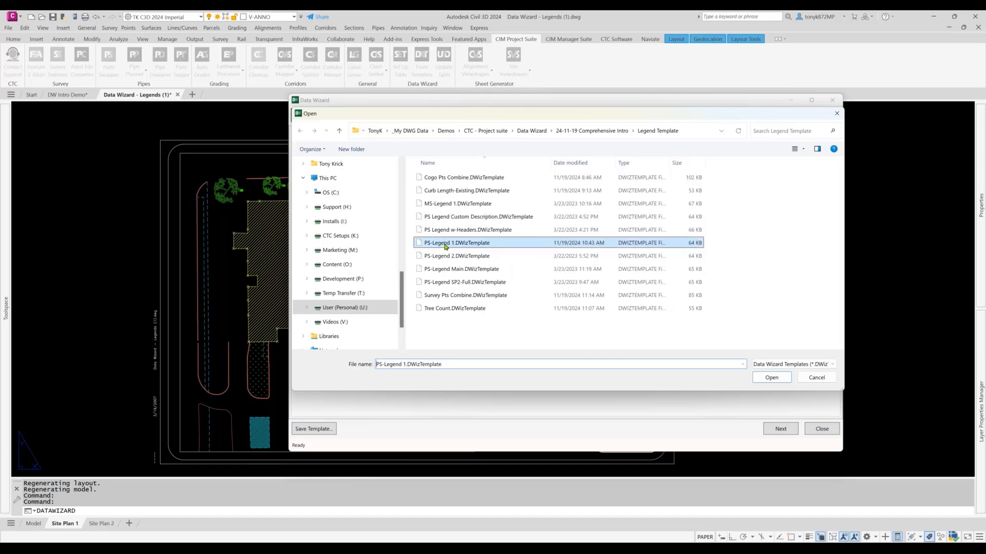
click(772, 378)
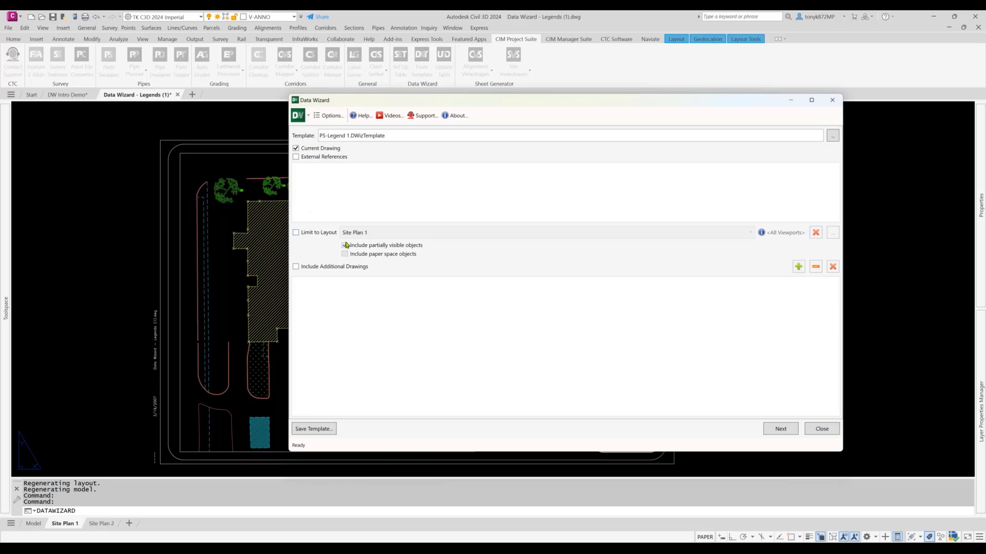
Step: Limit the data extraction to the Site Plan 1 layout
click(296, 233)
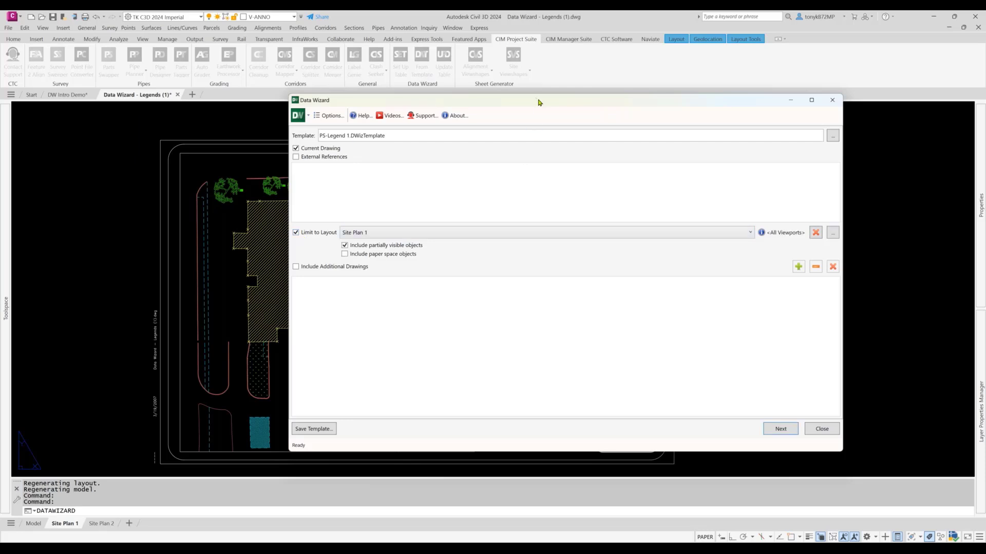
drag(538, 102, 645, 78)
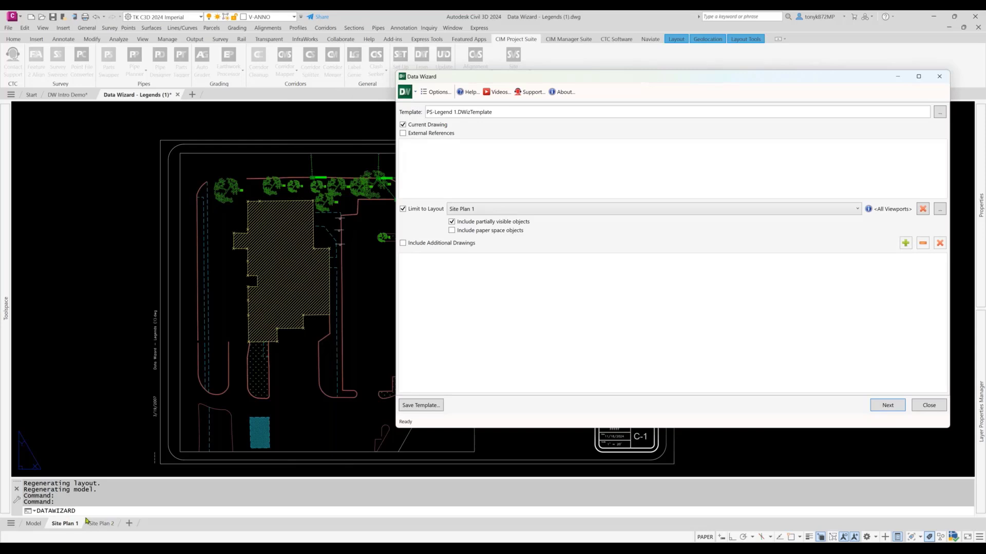
drag(685, 80, 651, 91)
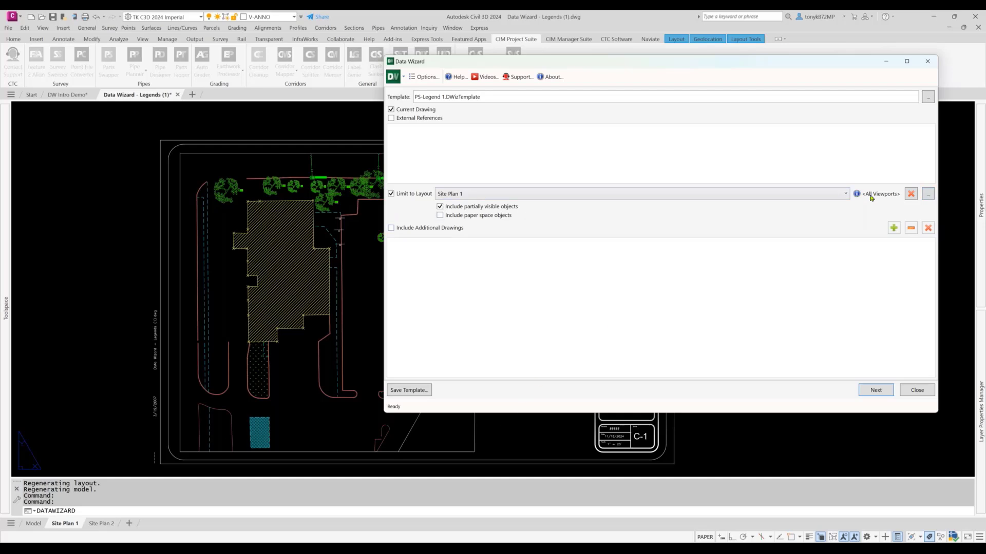
Step: Try restricting the extraction to one picked viewport and reset it to all viewports
click(927, 195)
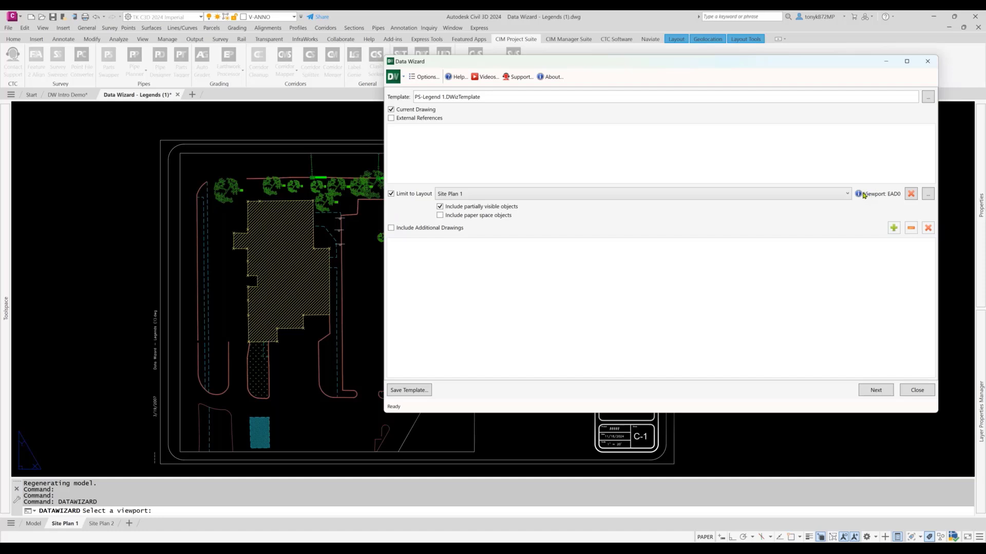
click(910, 194)
drag(571, 66, 691, 63)
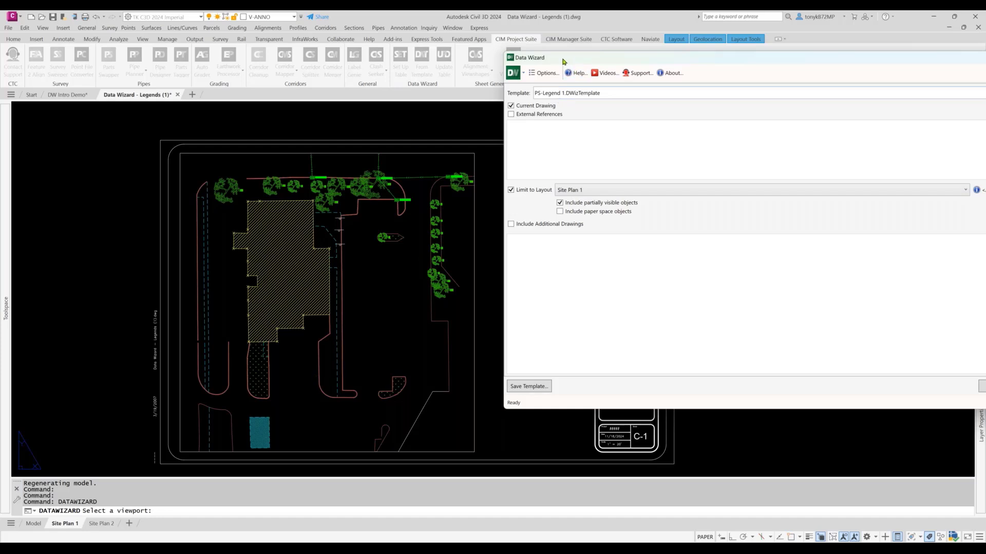
Step: Keep partially visible objects included and proceed to the object type page
drag(571, 62, 425, 73)
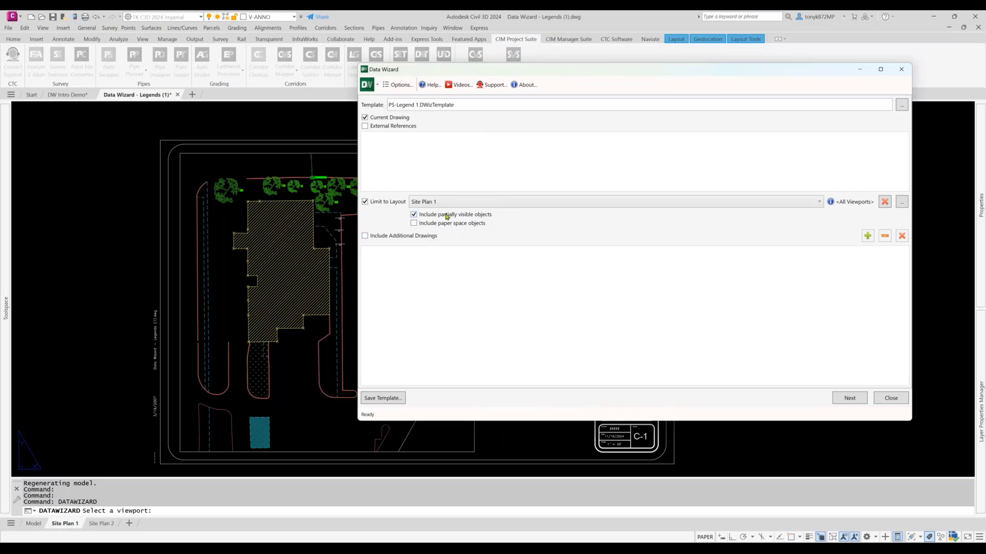
drag(568, 71, 515, 87)
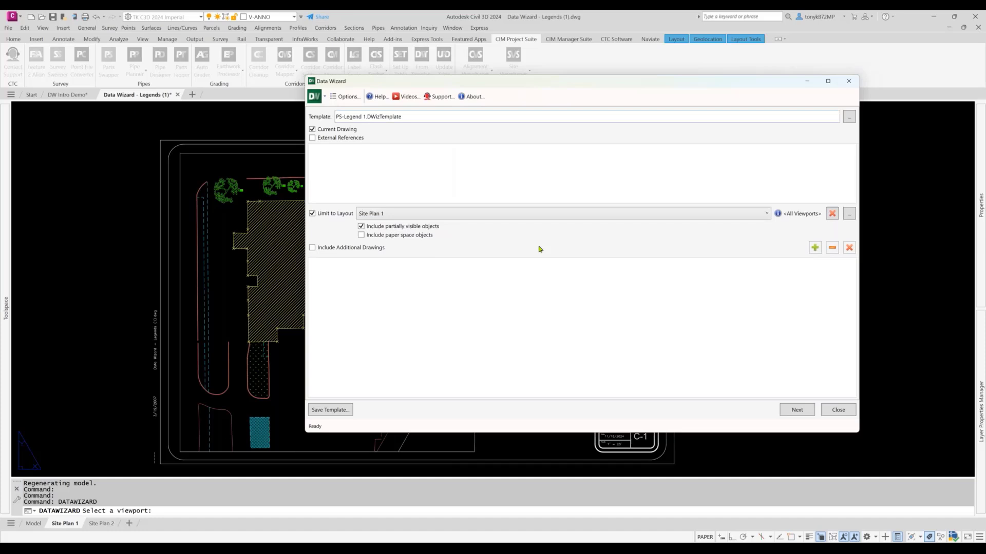
click(797, 410)
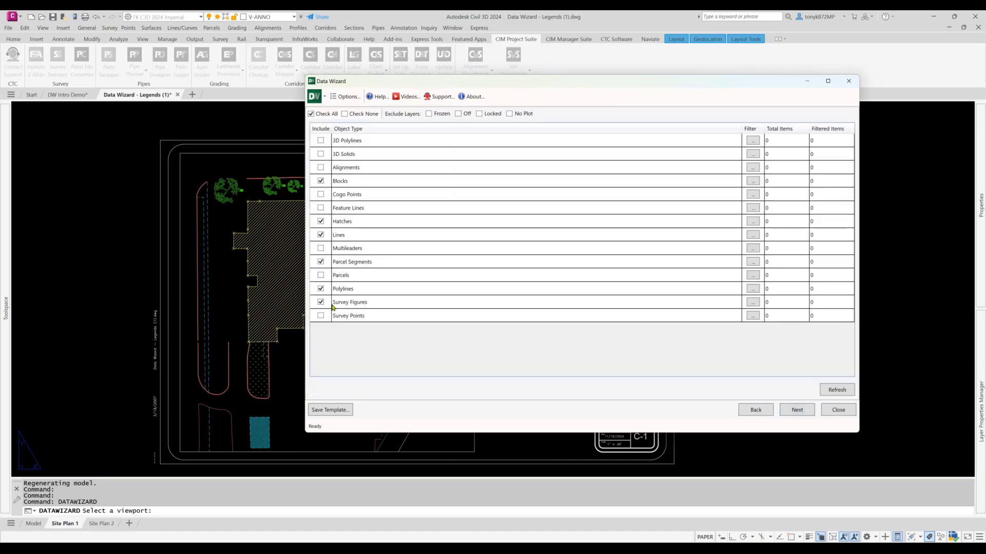
Step: Refresh the item counts, exclude Lines from the extraction, refresh again and proceed to the object list
click(838, 390)
click(321, 236)
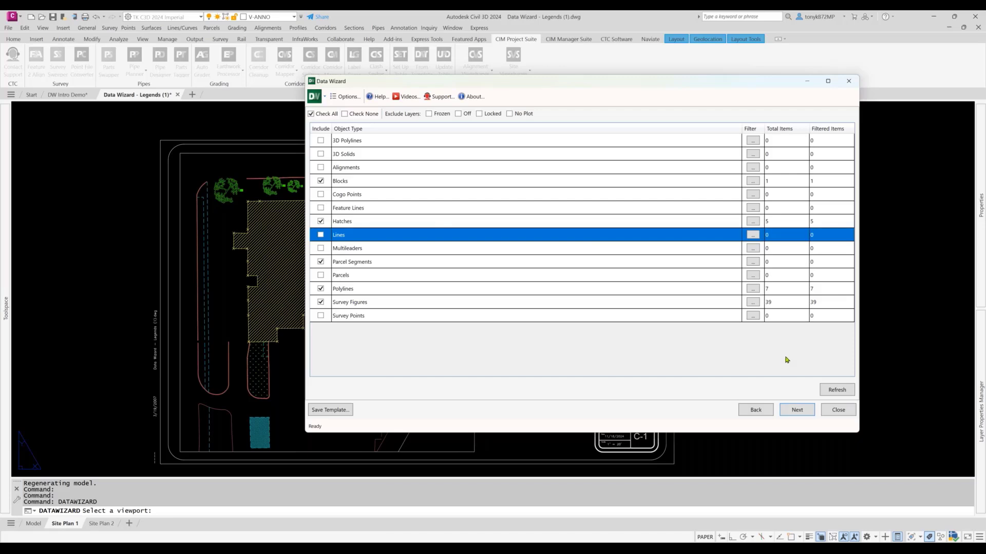
click(842, 389)
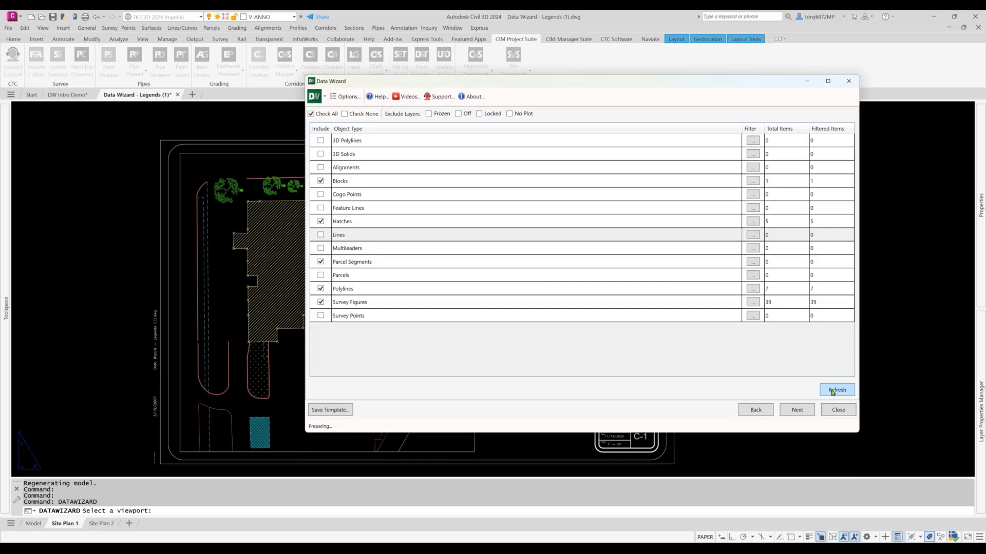
click(804, 411)
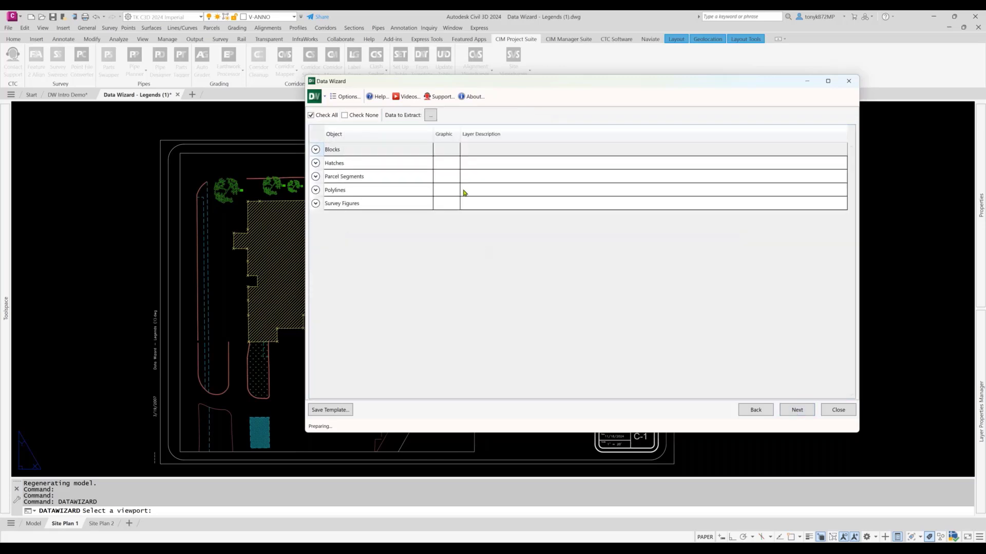
Step: Review the block, hatch and parcel segment entries, exclude Parcel Segments from the object types and return to the object list
click(315, 149)
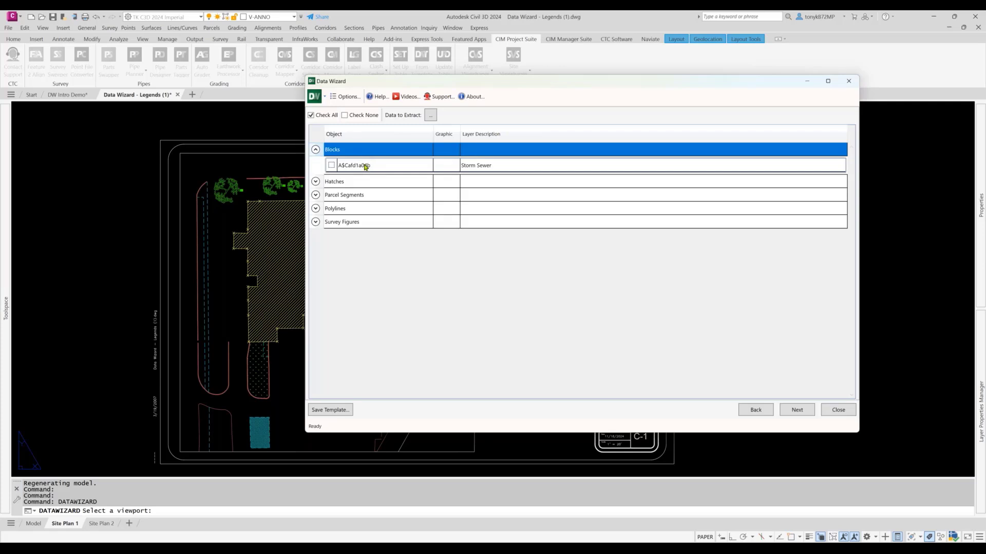
click(315, 182)
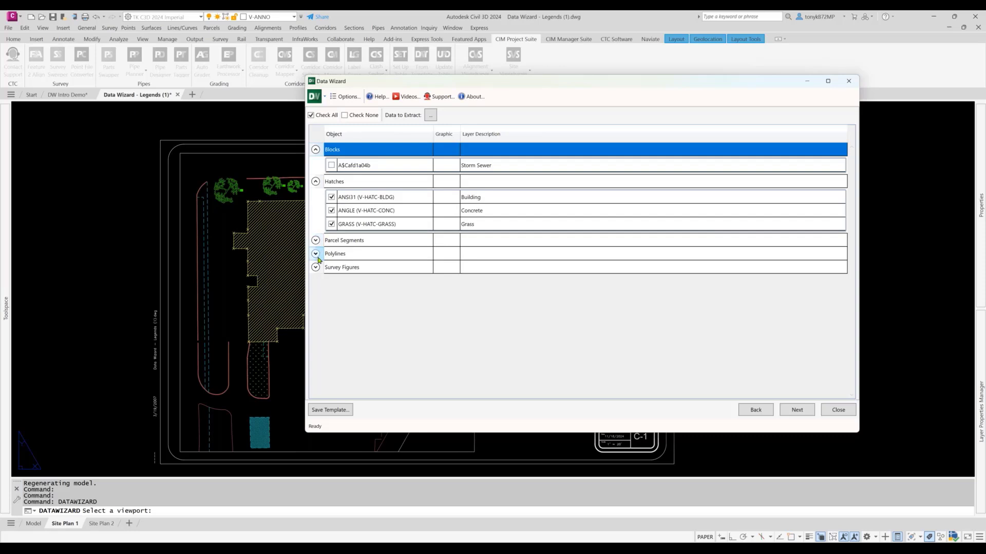
click(315, 241)
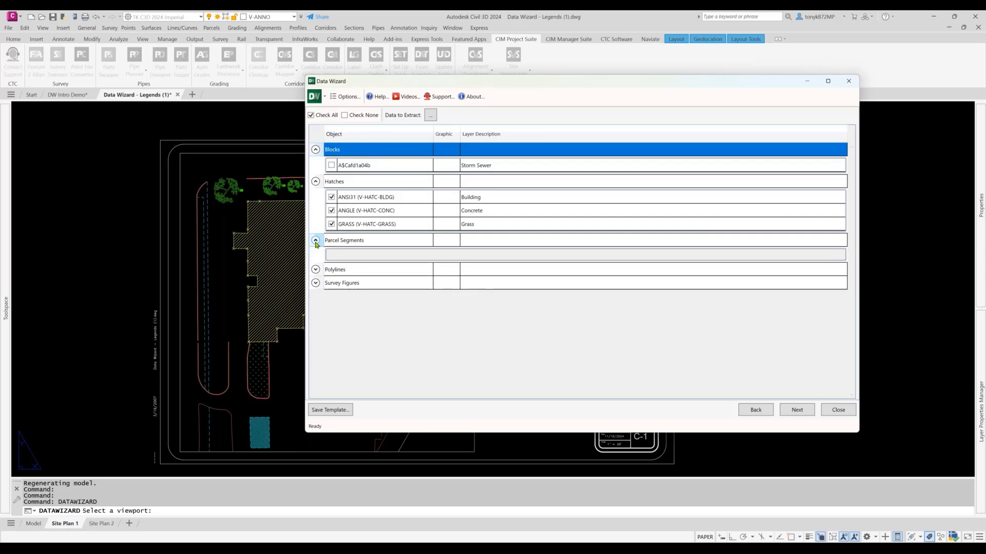
click(316, 242)
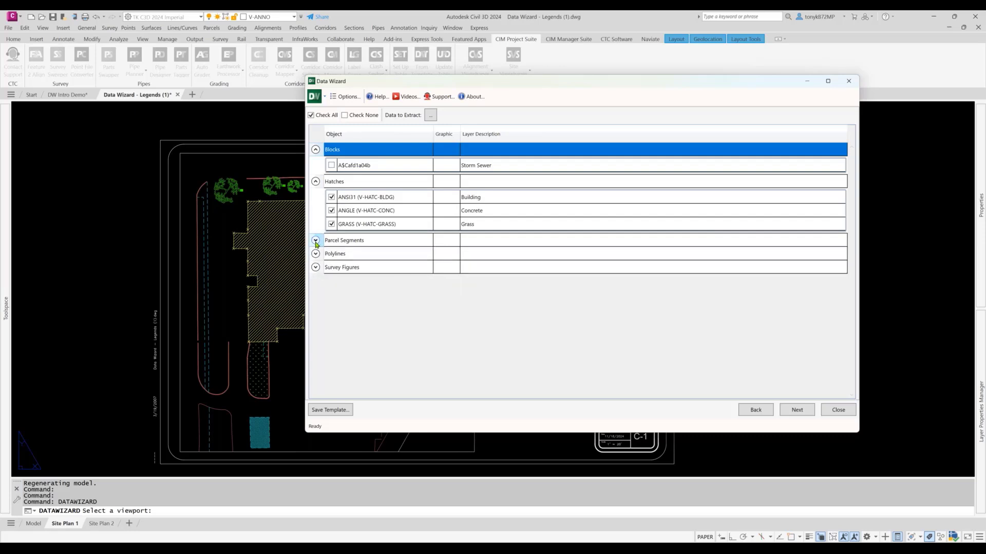
click(754, 410)
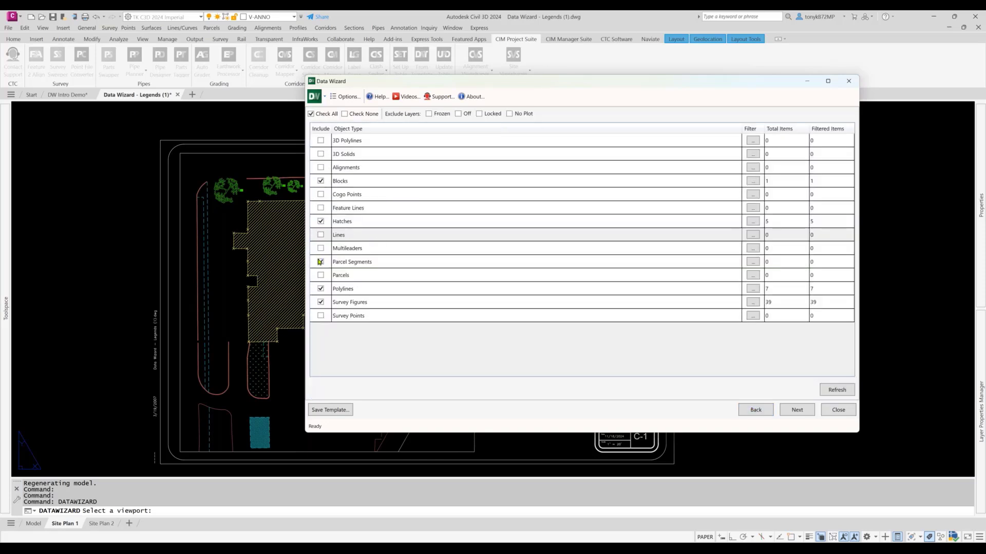
click(319, 262)
click(801, 412)
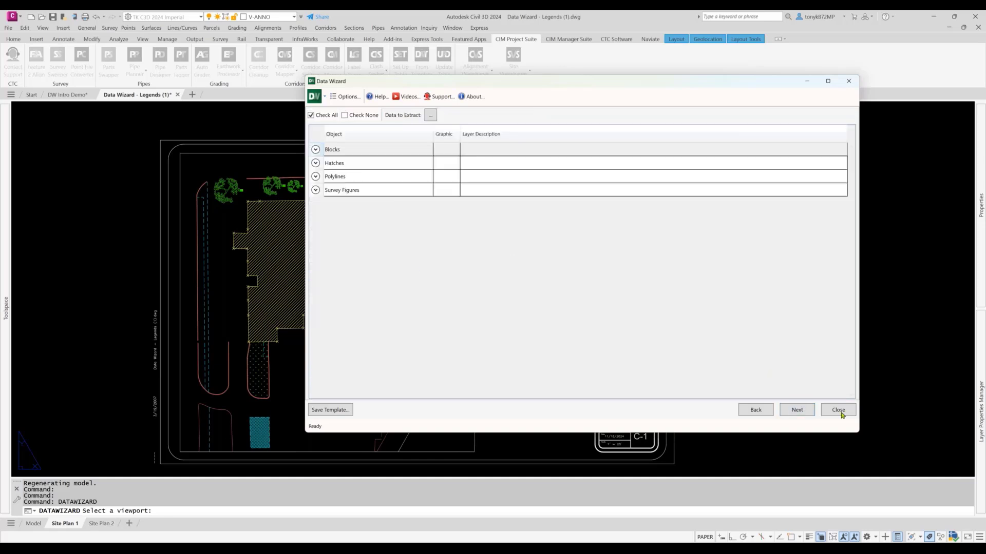
Step: Finish the legend as an AutoCAD table with the PS Legend style and place it below the scale bar beside the plan viewport
click(795, 411)
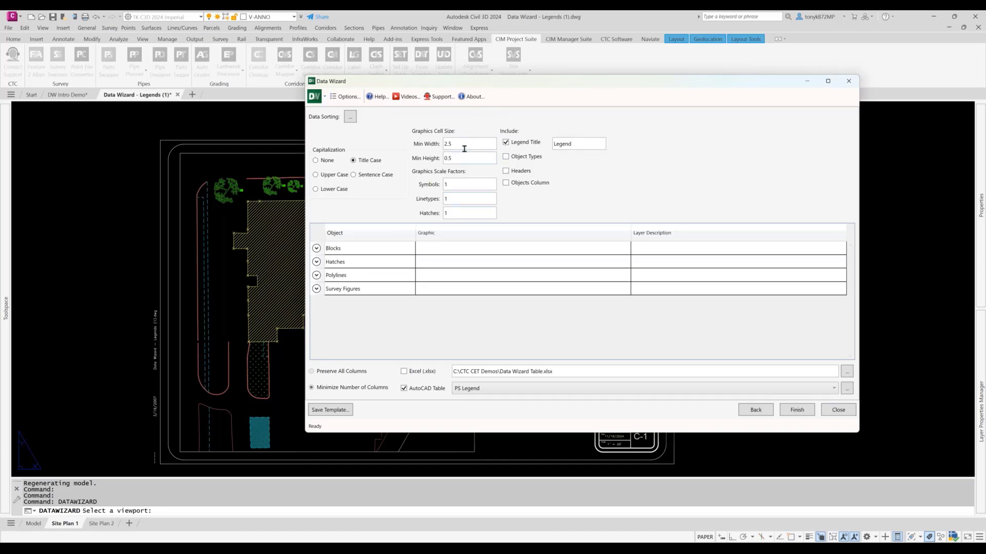
drag(450, 86, 194, 75)
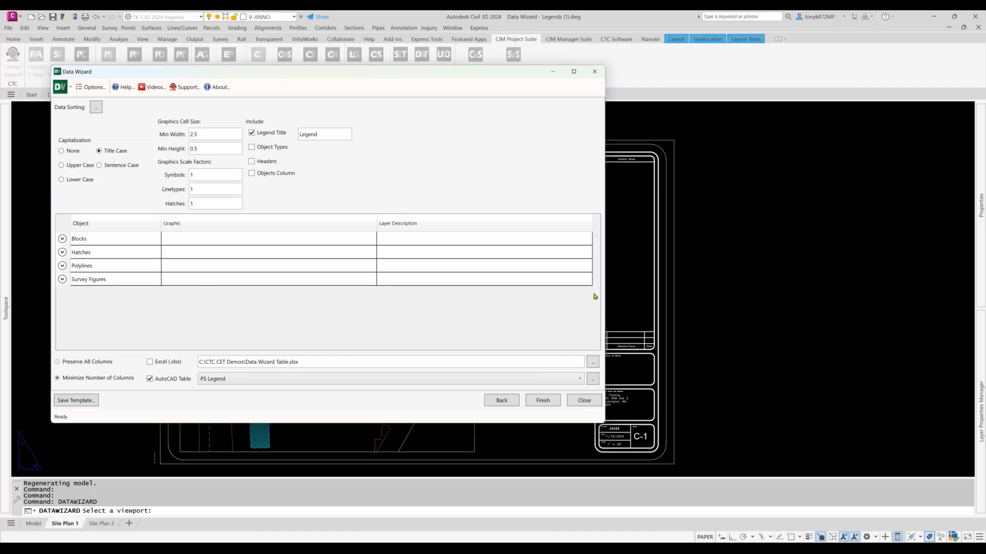
drag(604, 286, 463, 278)
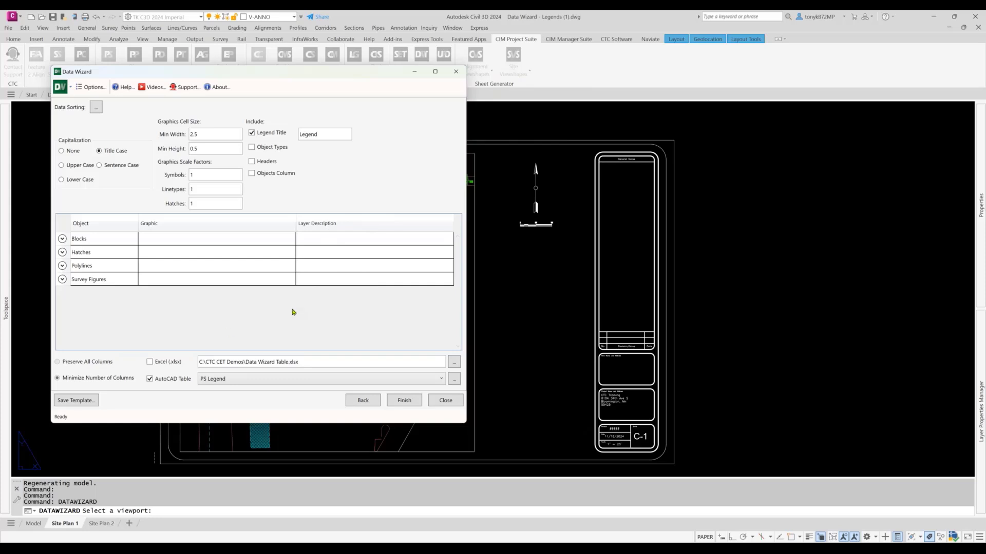
click(349, 381)
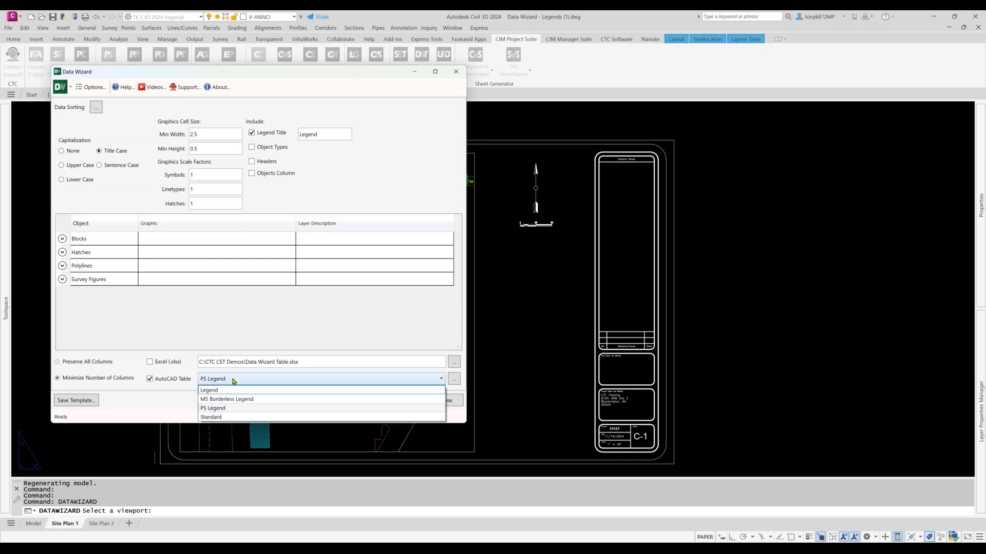
click(233, 380)
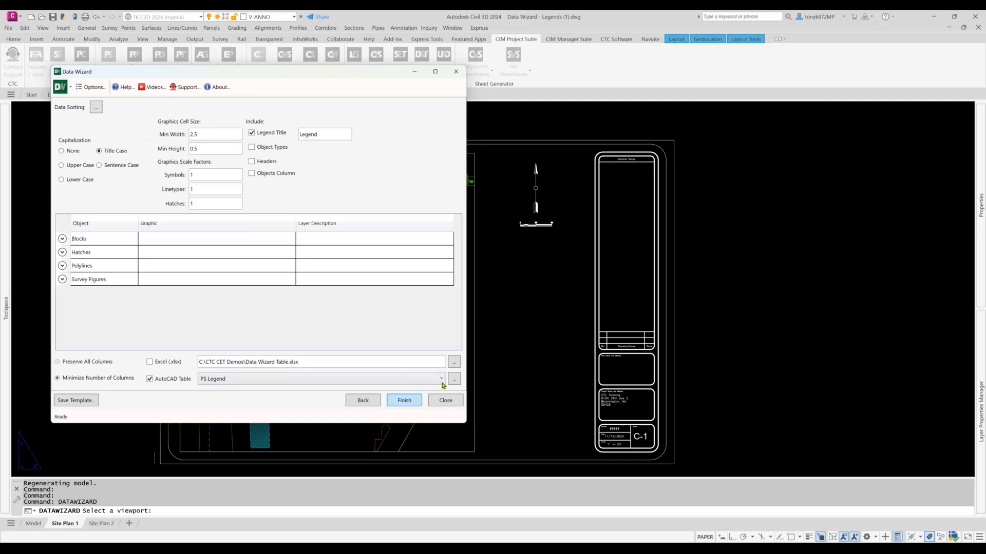
click(405, 401)
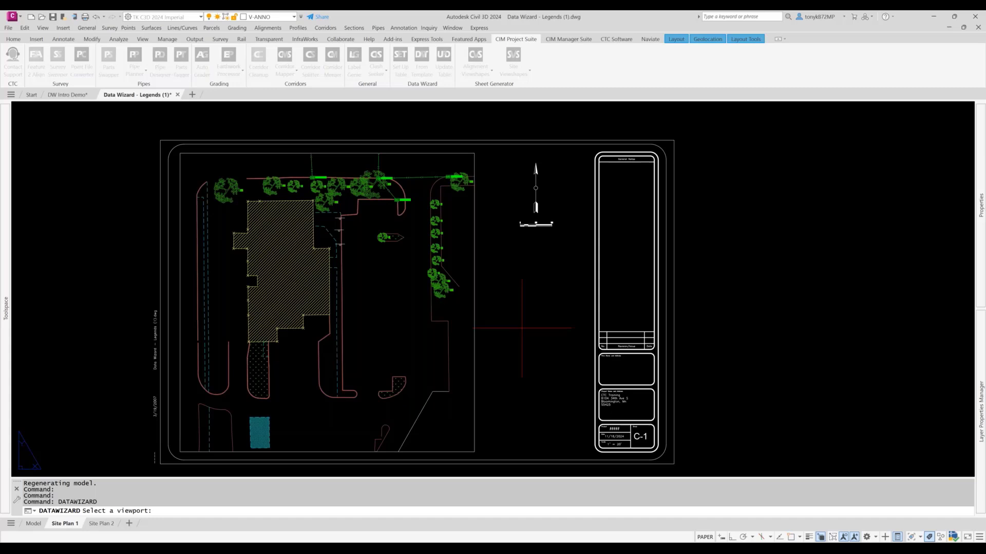
click(484, 254)
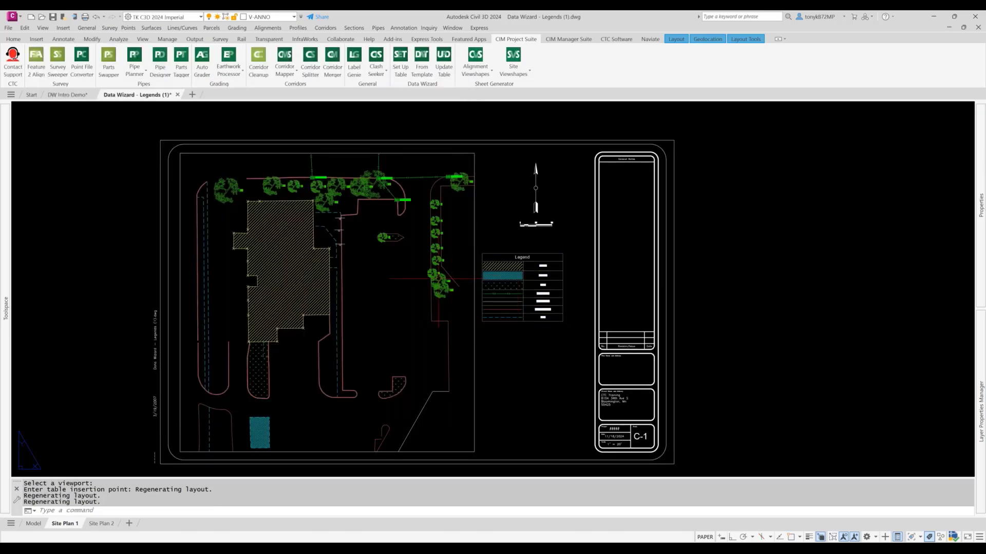
Step: Examine the placed legend's graphics and descriptions up close, and leave the table deselected
scroll(438, 280, up, 4)
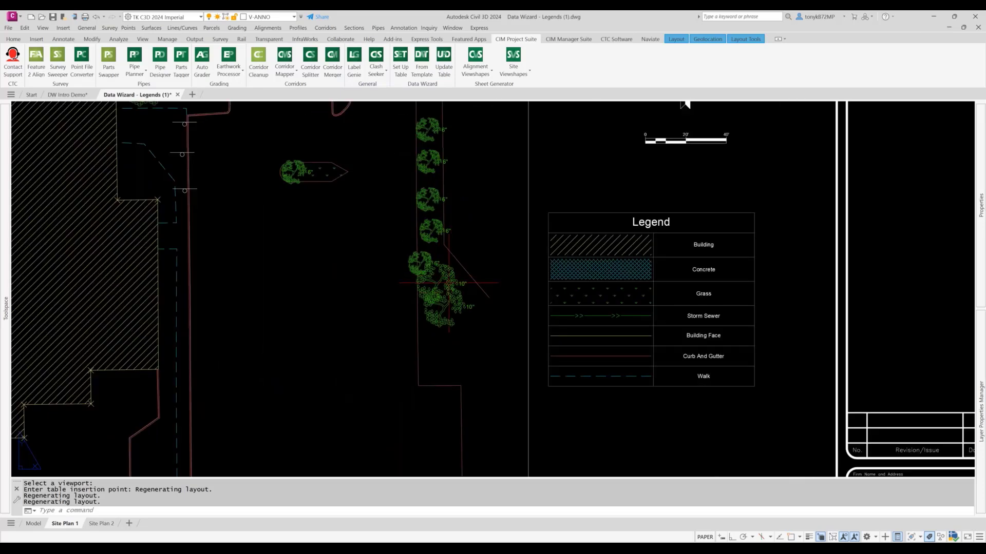
scroll(448, 283, down, 4)
click(495, 256)
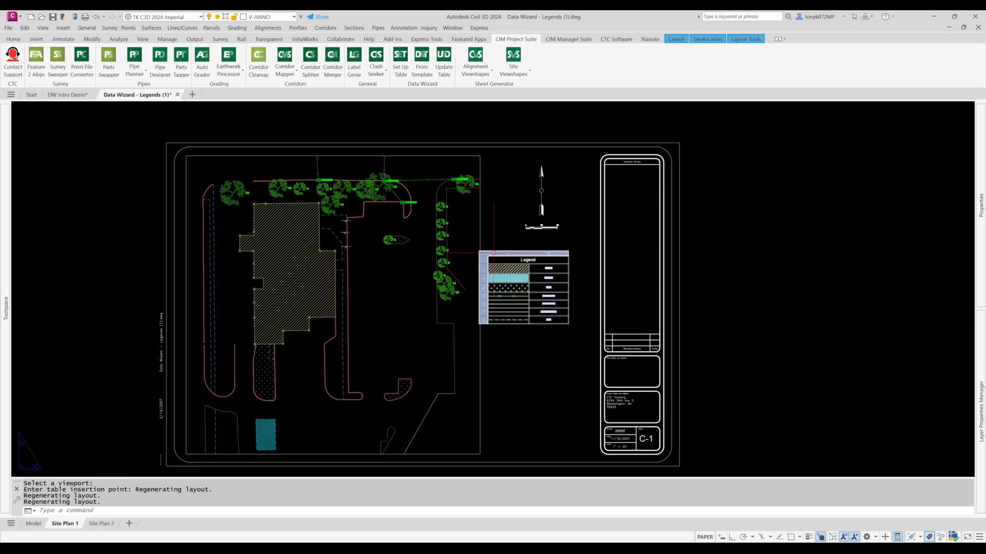
scroll(514, 265, up, 4)
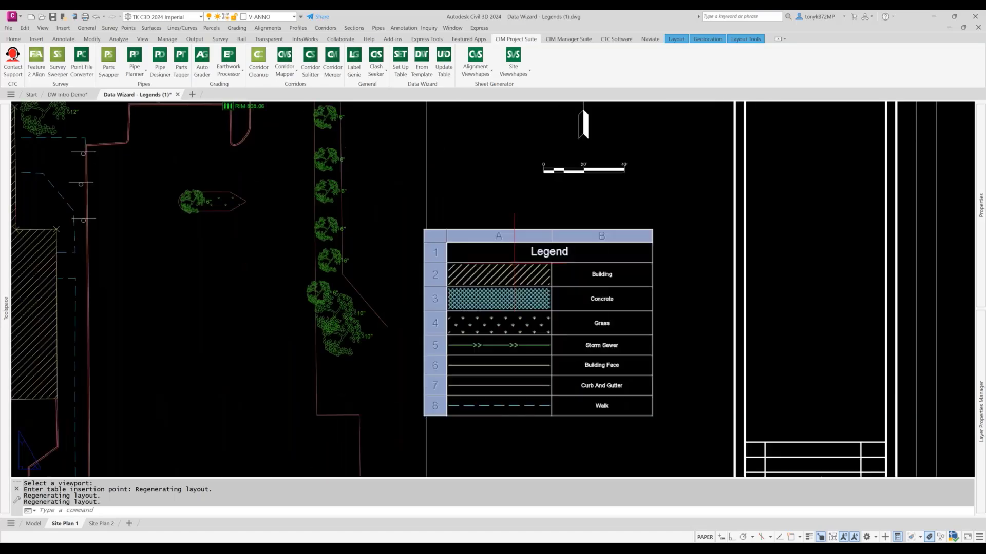
scroll(514, 265, down, 2)
key(Escape)
scroll(514, 265, down, 3)
key(Escape)
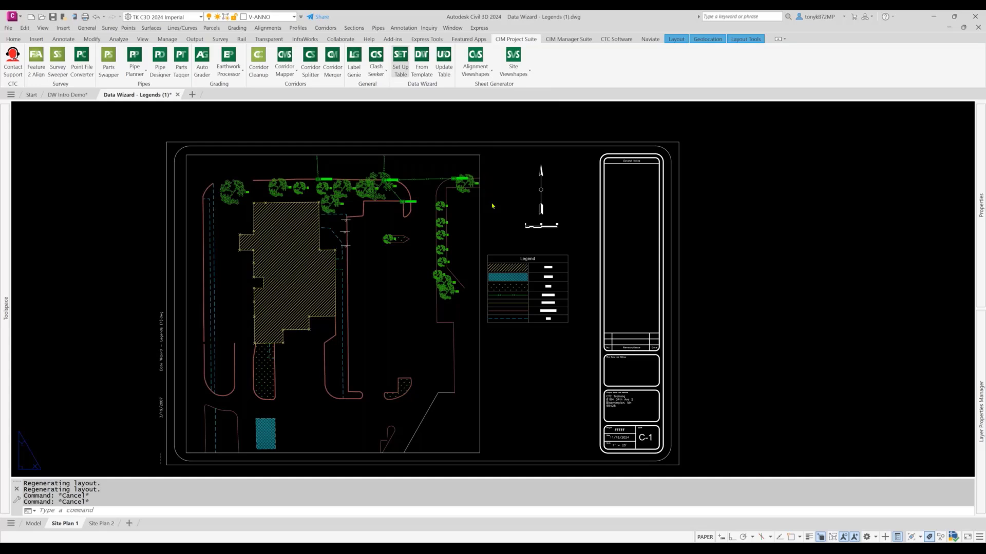
Step: Reopen the Data Wizard table setup, keep the Site Plan 1 limit, include Survey Points and refresh the item counts
click(400, 61)
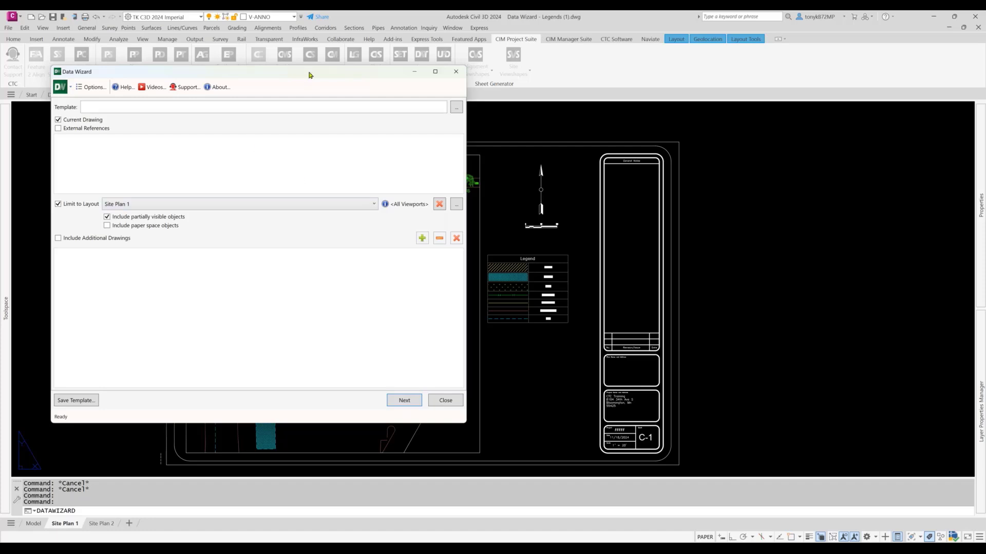
mouse_move(310, 75)
mouse_down()
mouse_move(319, 74)
mouse_move(339, 125)
mouse_move(302, 90)
mouse_up()
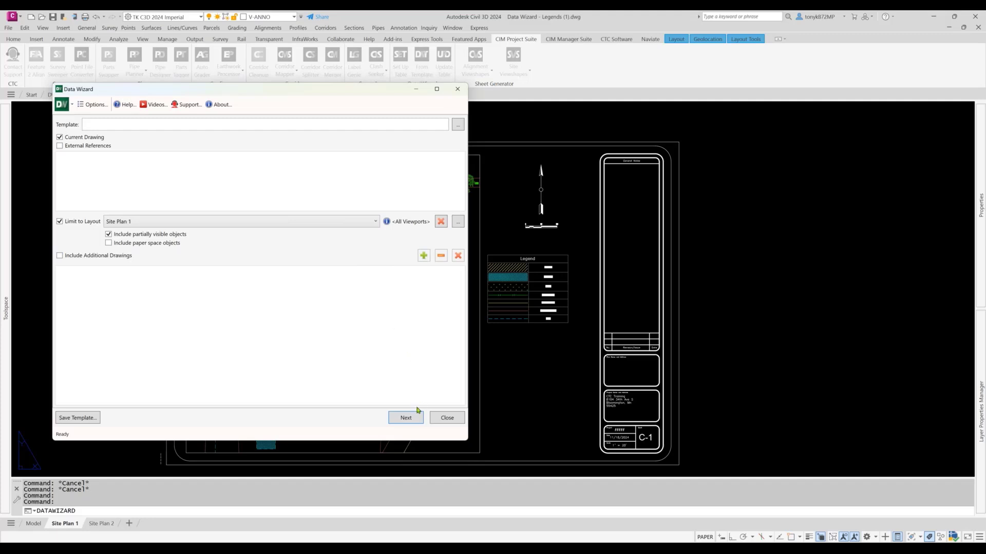
click(405, 418)
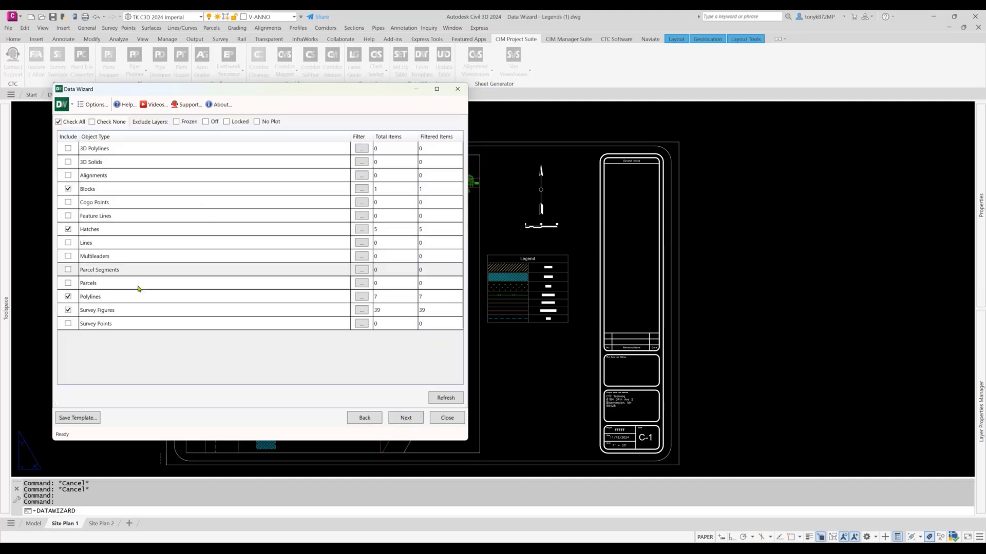
click(68, 324)
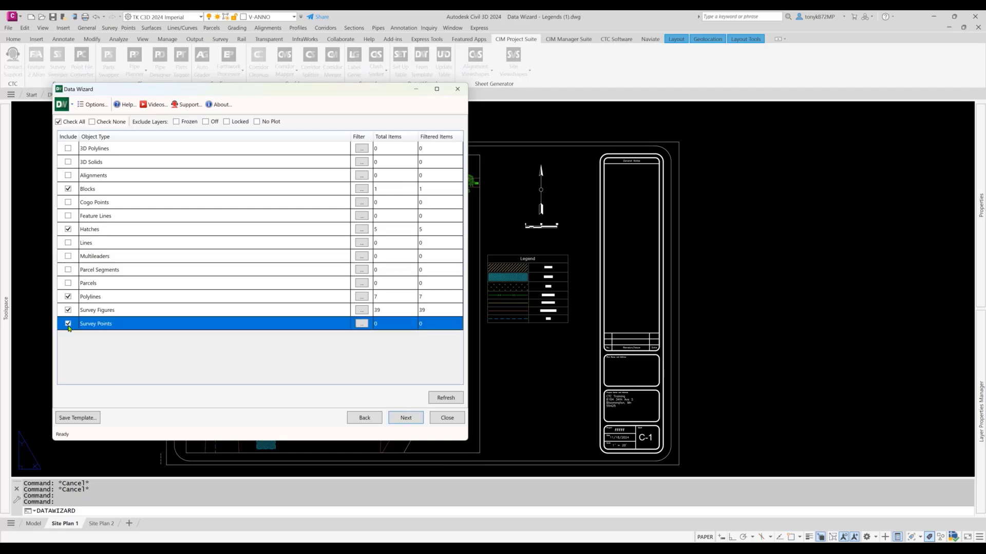
click(441, 398)
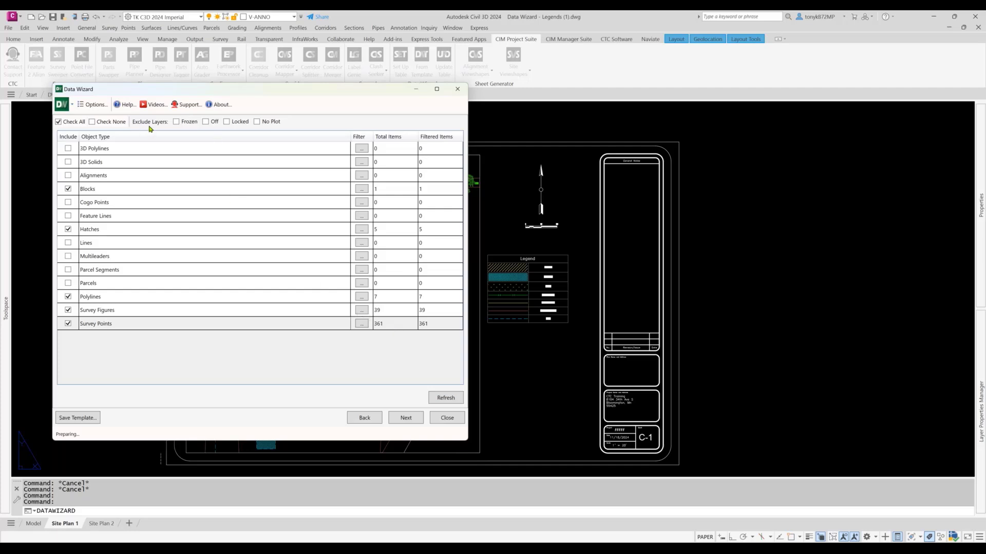
Step: Exclude objects on frozen, off, locked and no-plot layers and refresh the item counts
click(175, 123)
click(206, 122)
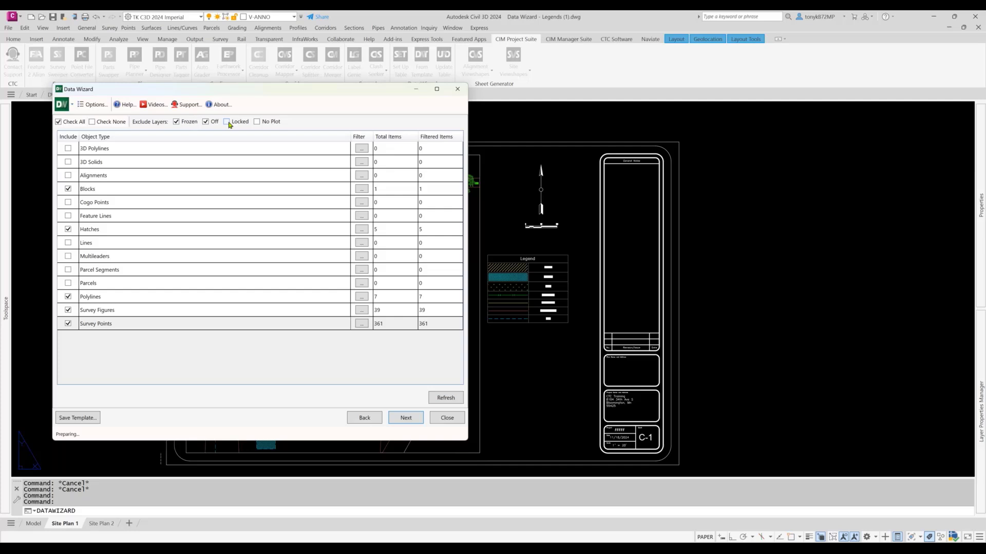
click(256, 122)
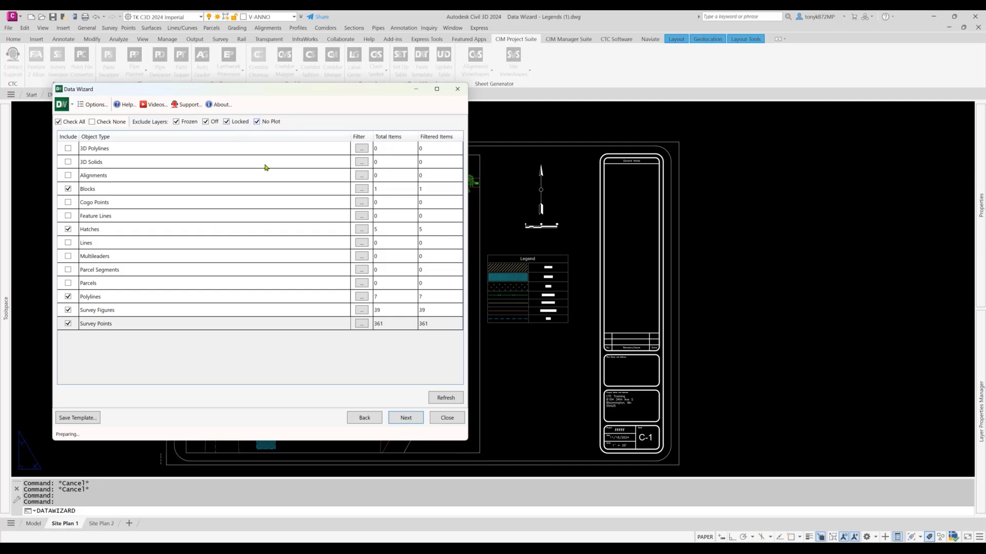
click(447, 399)
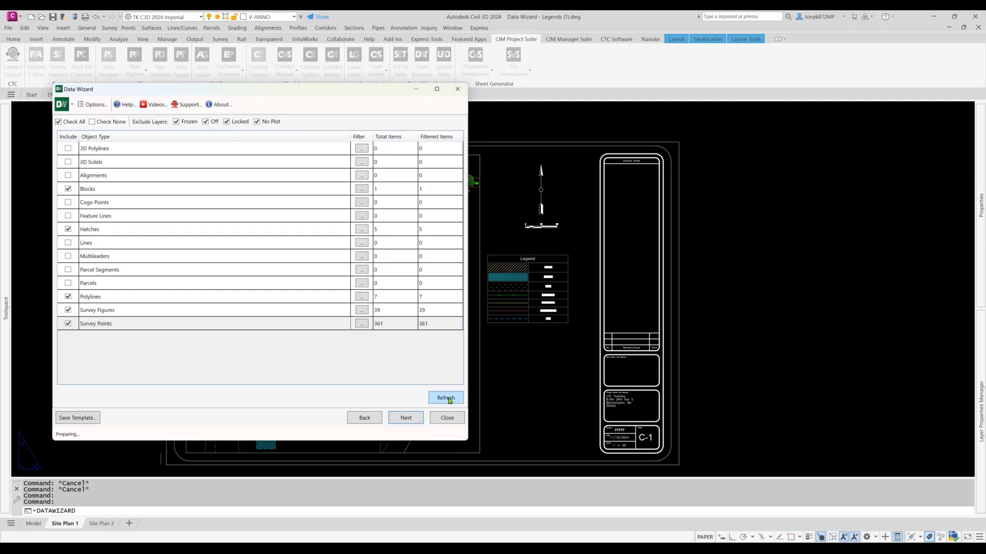
Step: Inspect the Survey Points filter options without setting any, and review the survey point descriptions in the object list
click(367, 328)
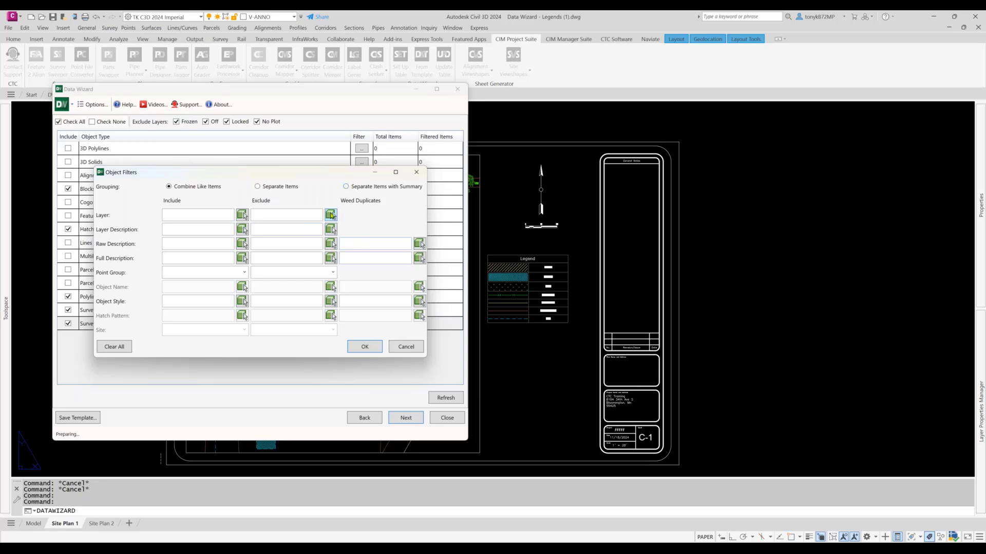
click(365, 348)
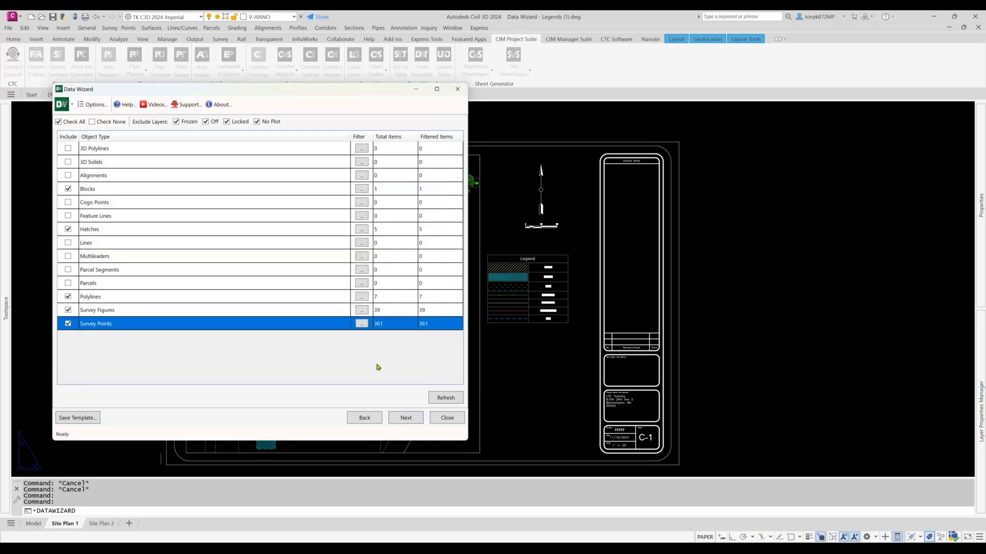
click(405, 417)
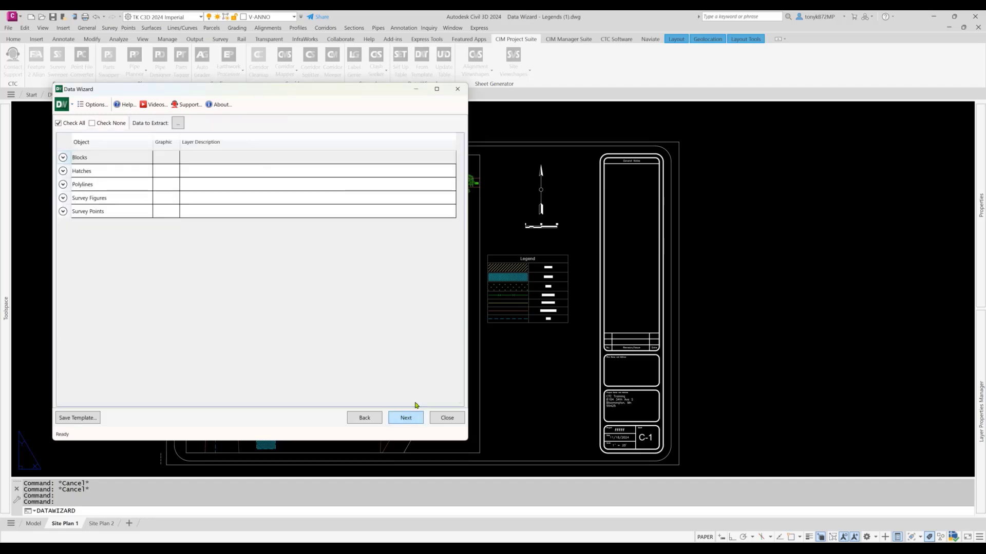
click(63, 212)
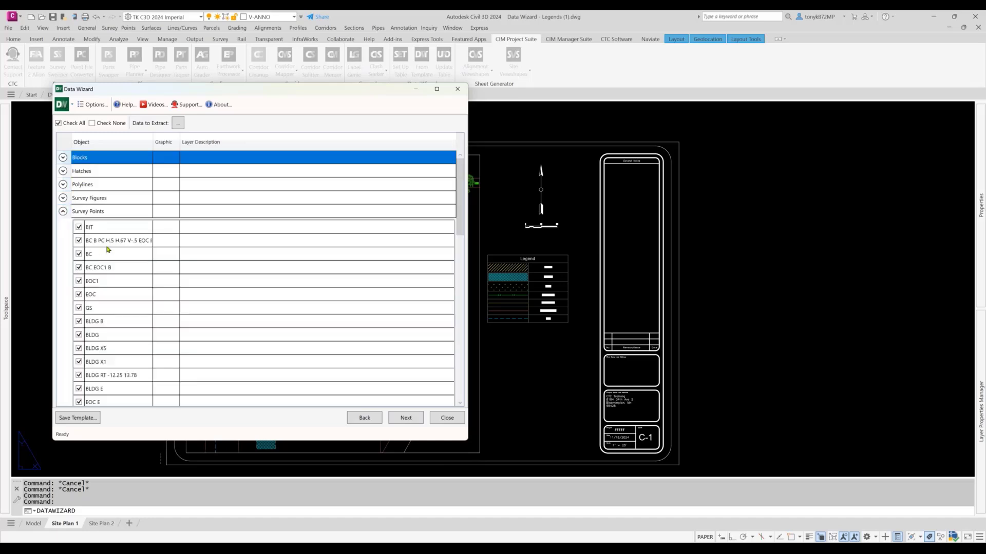
scroll(133, 265, down, 5)
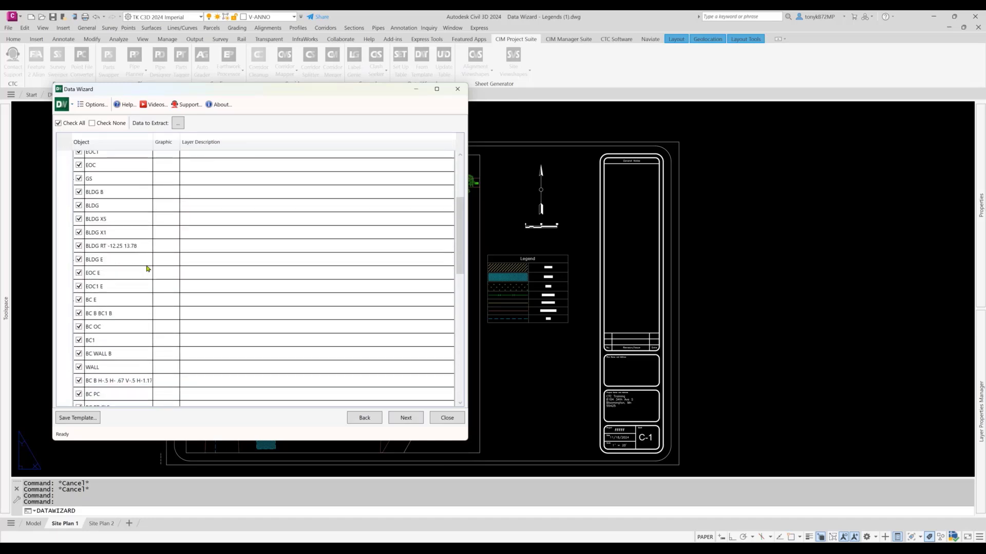
scroll(147, 269, down, 6)
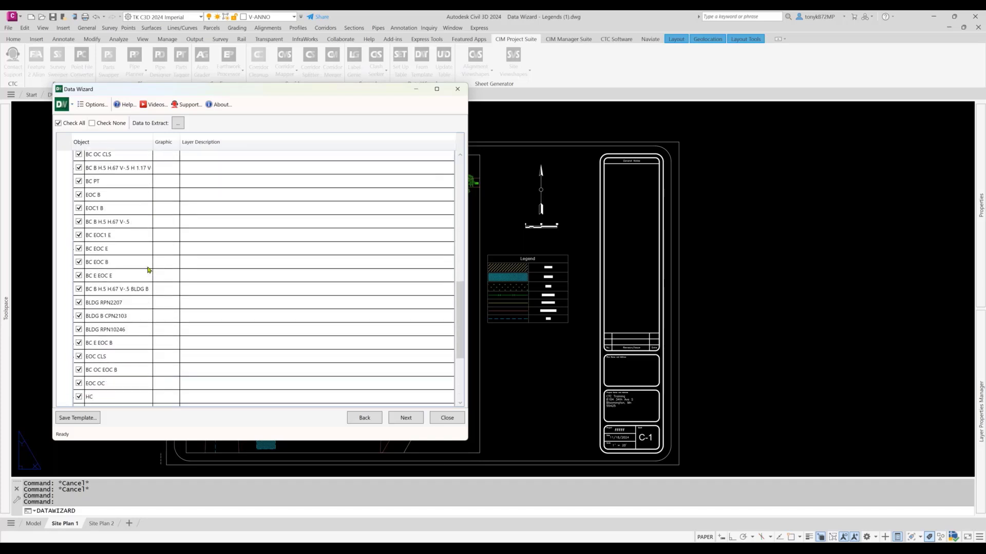
scroll(148, 270, down, 3)
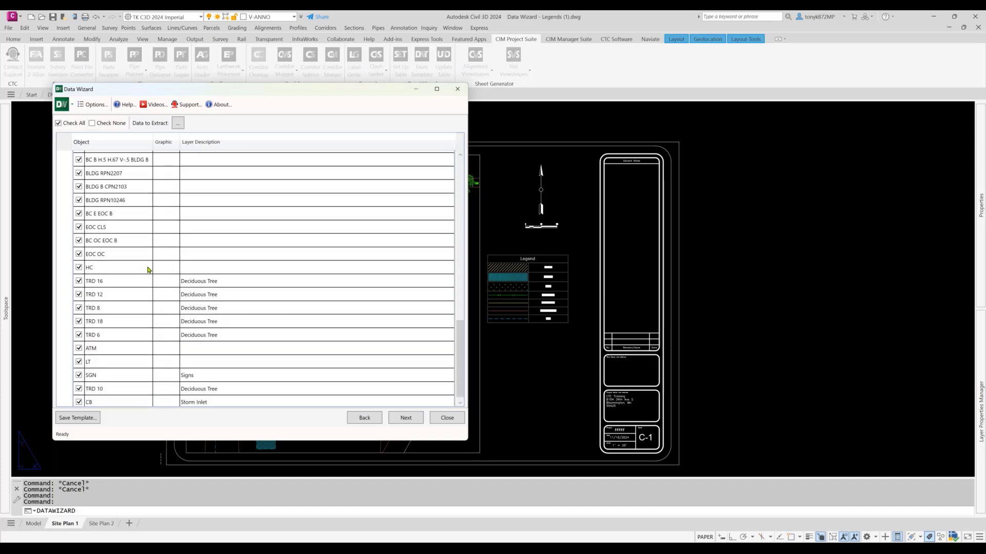
Step: Clear every object from the legend selection, then include the ANSI31 building, ANGLE concrete and GRASS hatches
scroll(147, 265, up, 6)
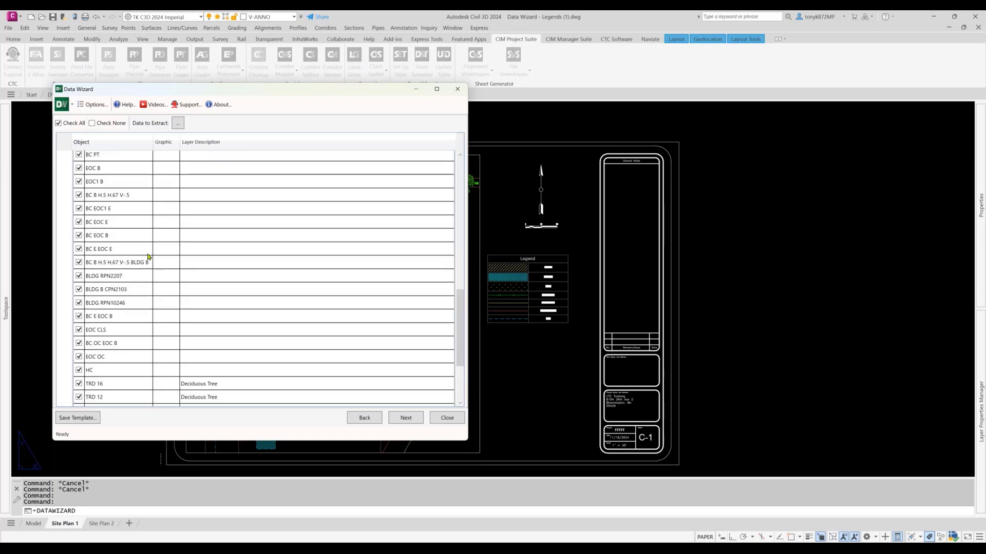
scroll(147, 252, up, 2)
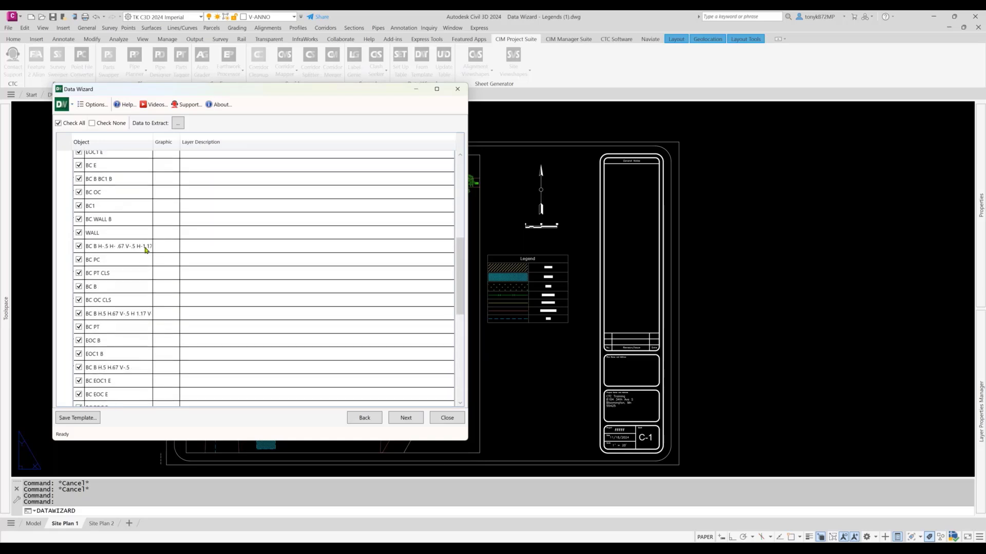
click(105, 124)
scroll(135, 234, up, 2)
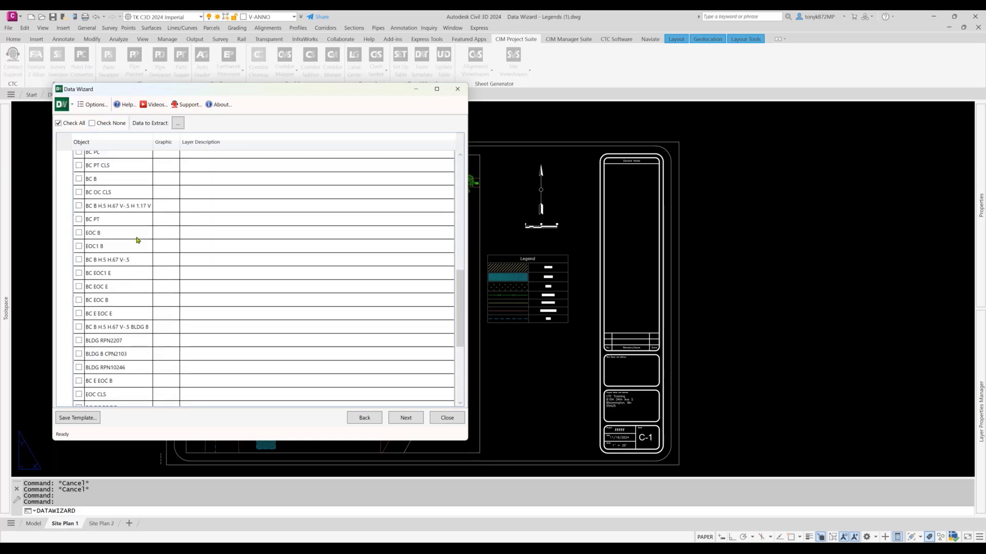
scroll(118, 208, up, 5)
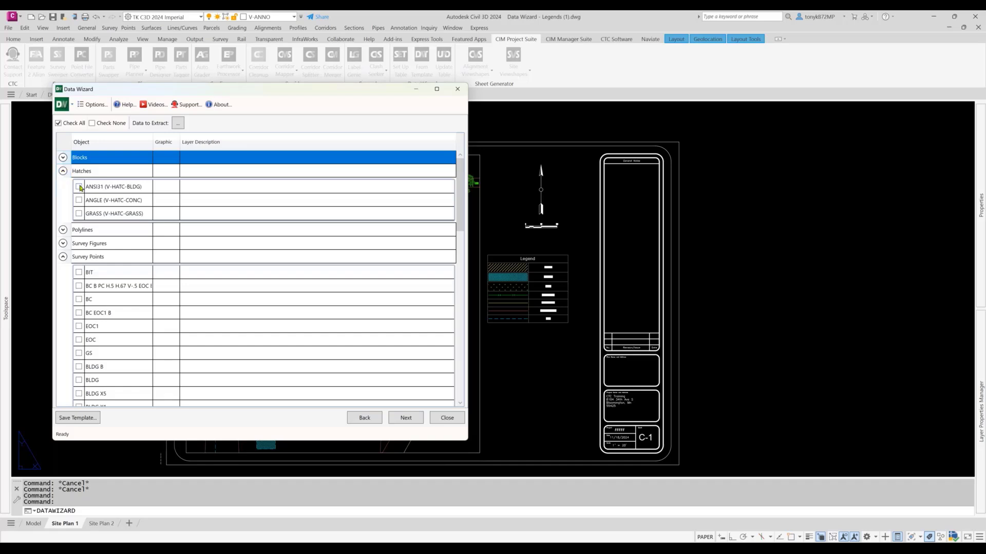
click(78, 186)
click(78, 200)
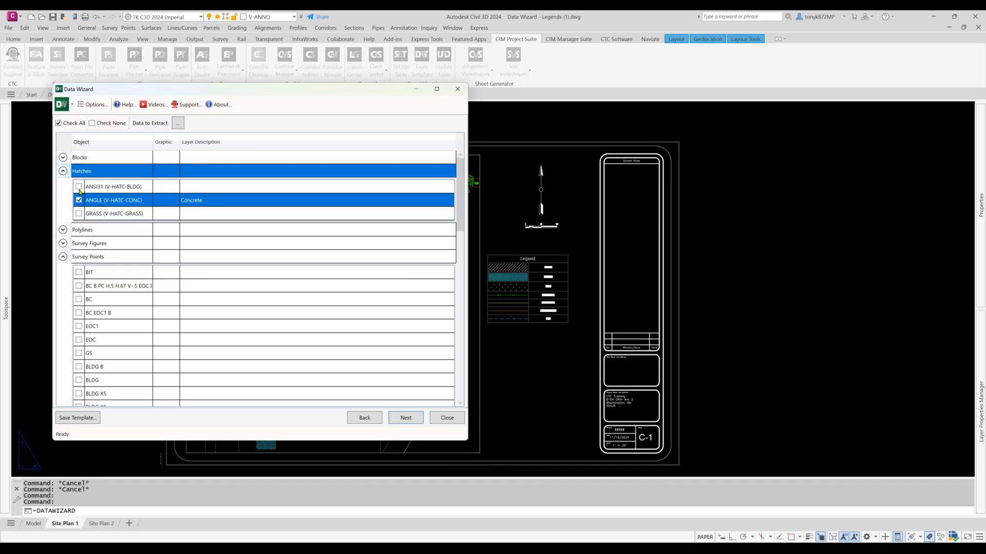
click(79, 213)
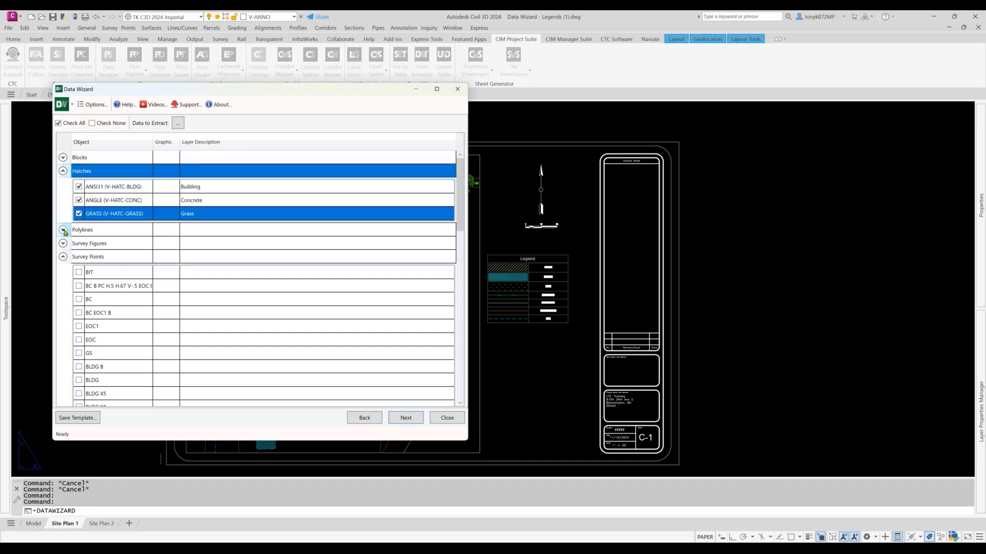
Step: Include the v_Util-STORM polyline and the V-LINE-BLDG, V-LINE-CURB and V-LINE-CONC survey figures in the legend
click(63, 230)
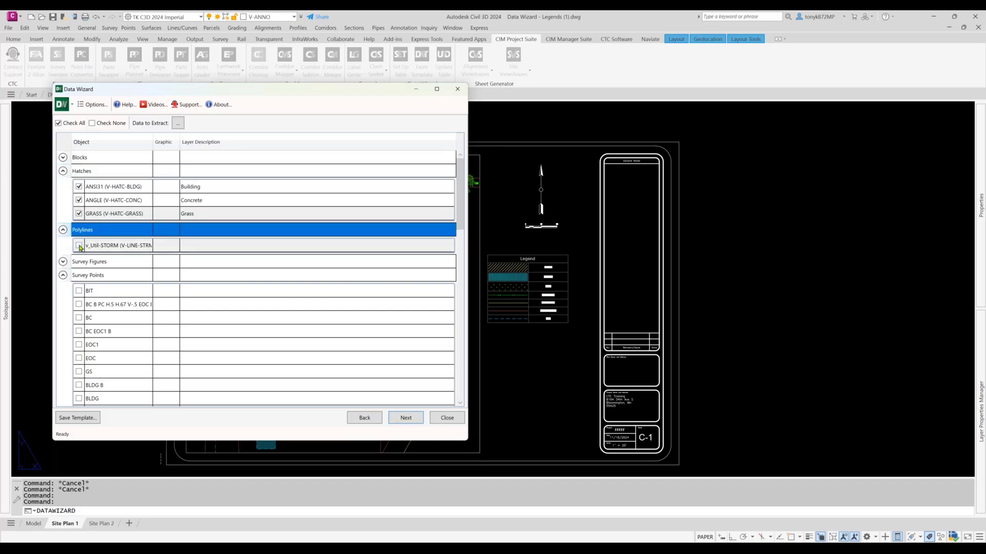
click(79, 245)
click(63, 262)
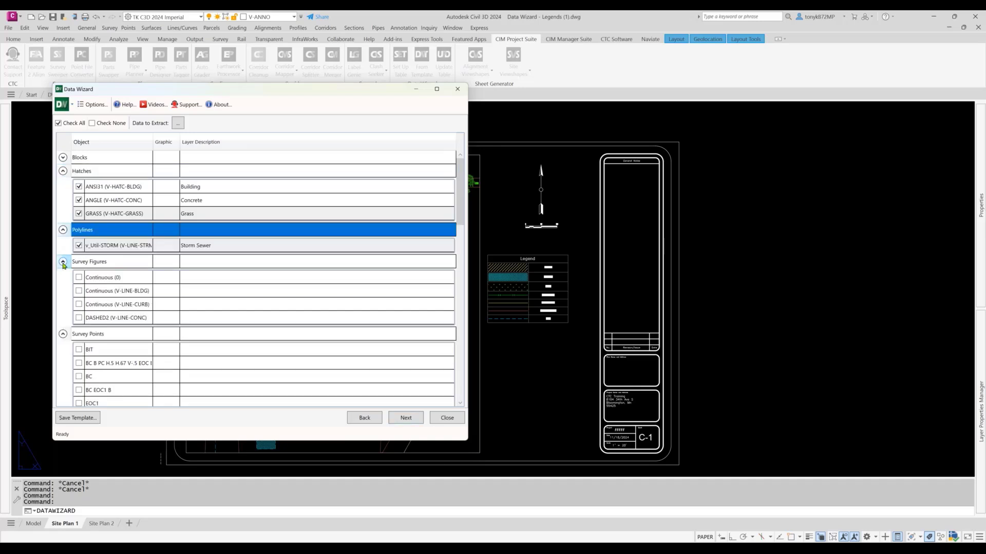
click(79, 291)
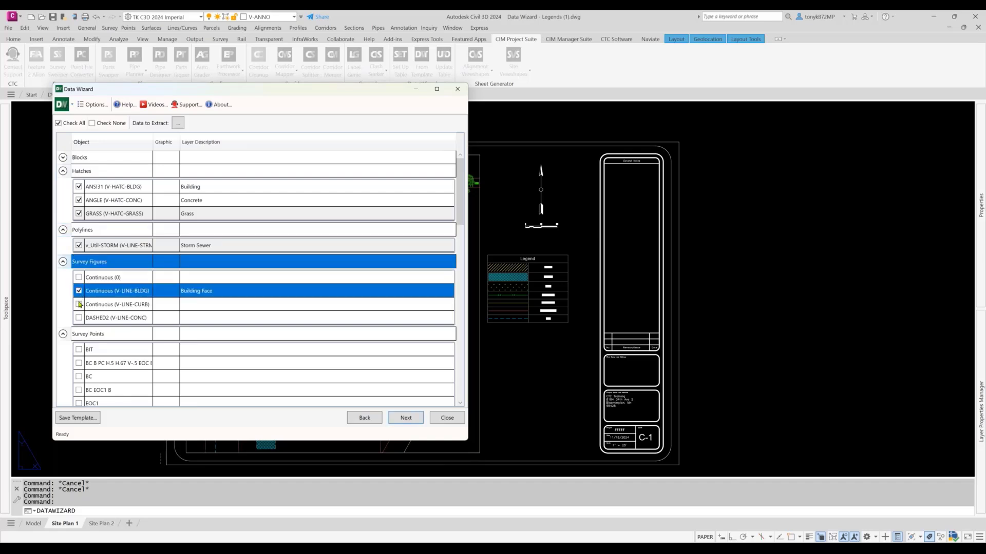
click(79, 305)
click(79, 318)
Step: Include only the TRD 16 deciduous tree from the survey points in the legend
scroll(156, 263, down, 5)
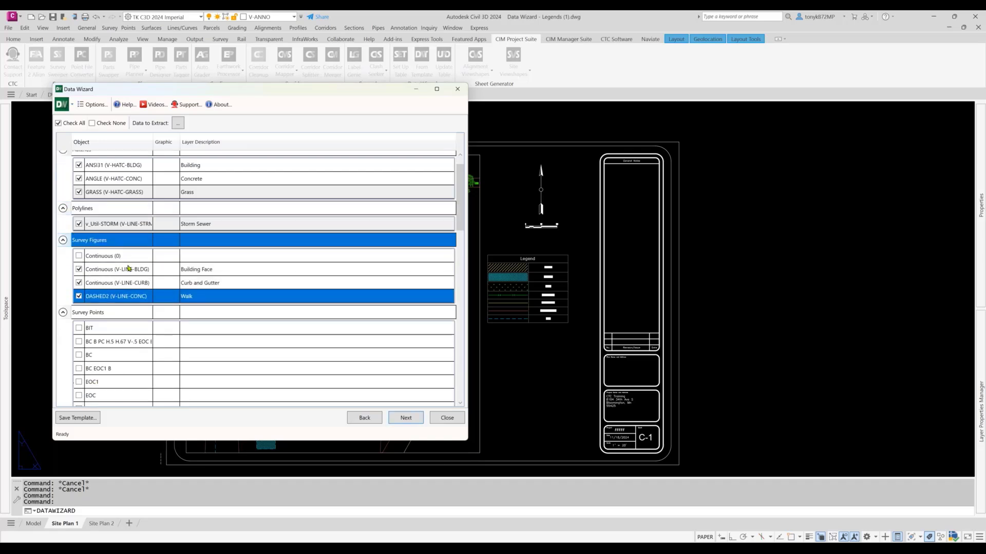
scroll(165, 259, down, 10)
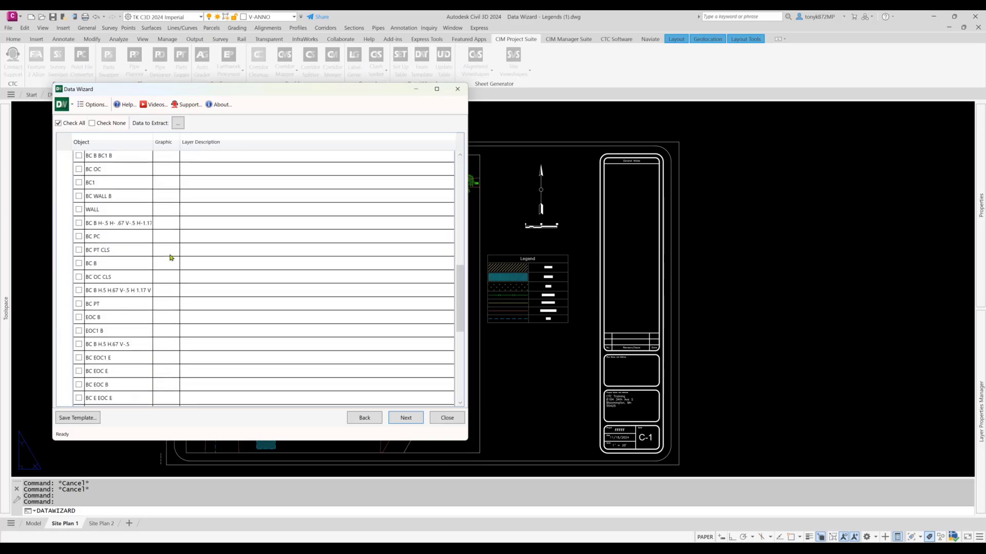
scroll(171, 256, down, 4)
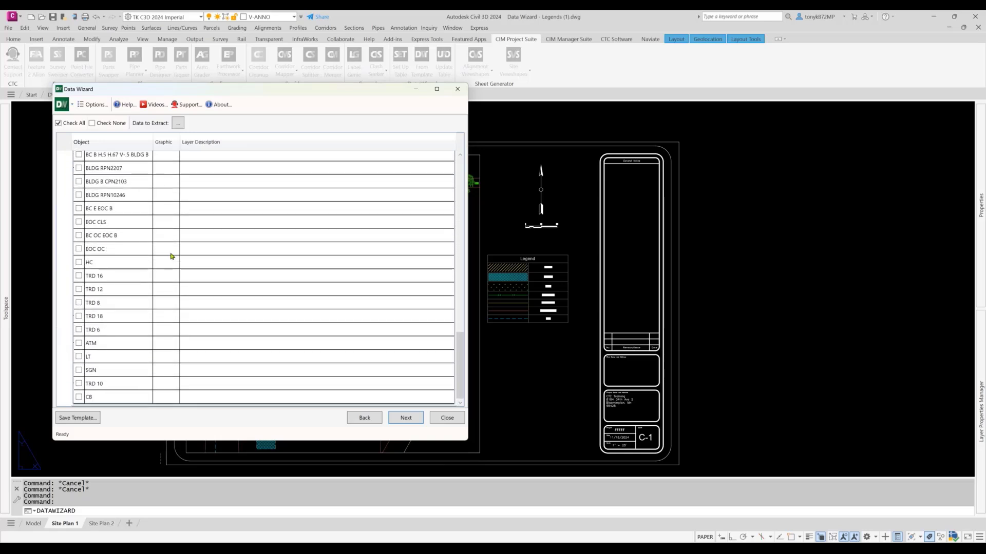
click(79, 277)
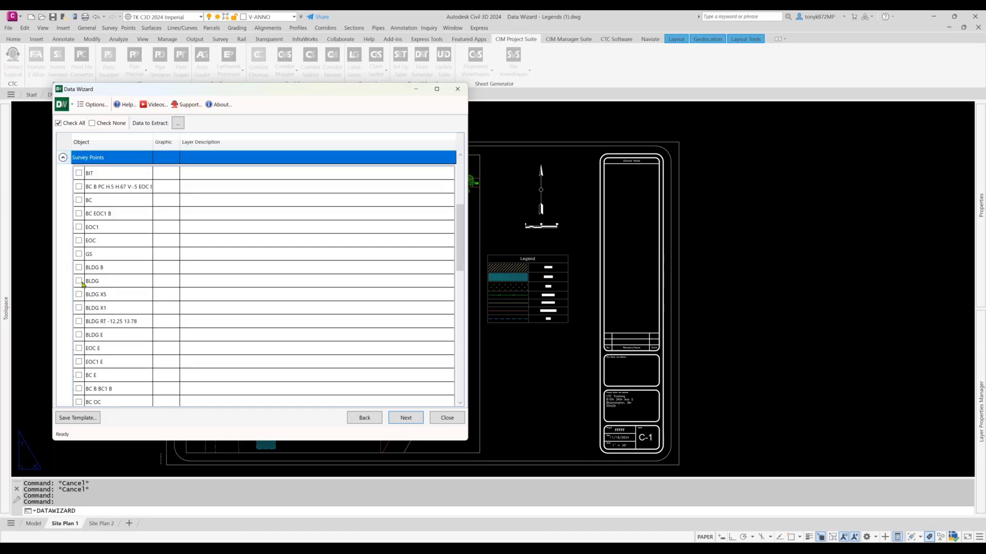
scroll(118, 258, down, 2)
scroll(124, 292, down, 7)
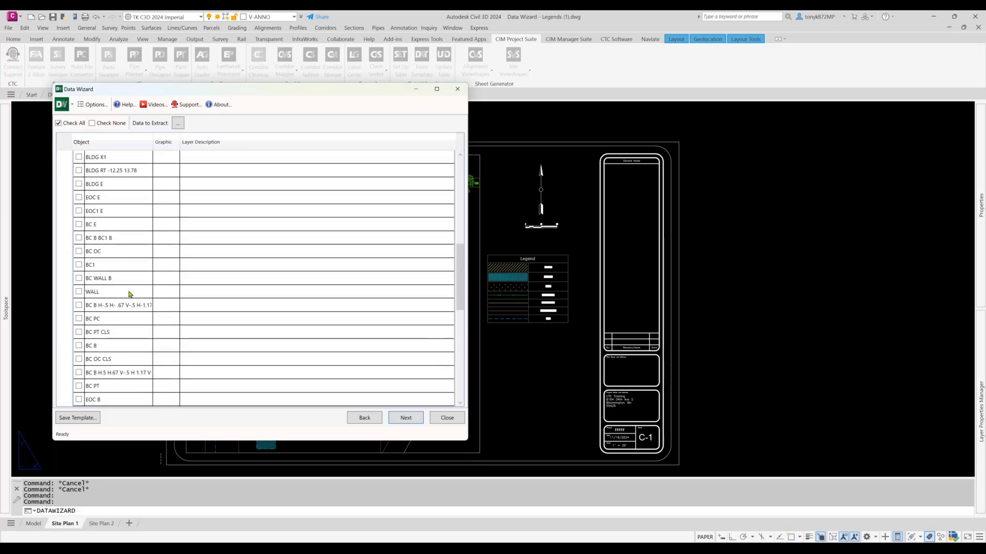
scroll(158, 291, down, 1)
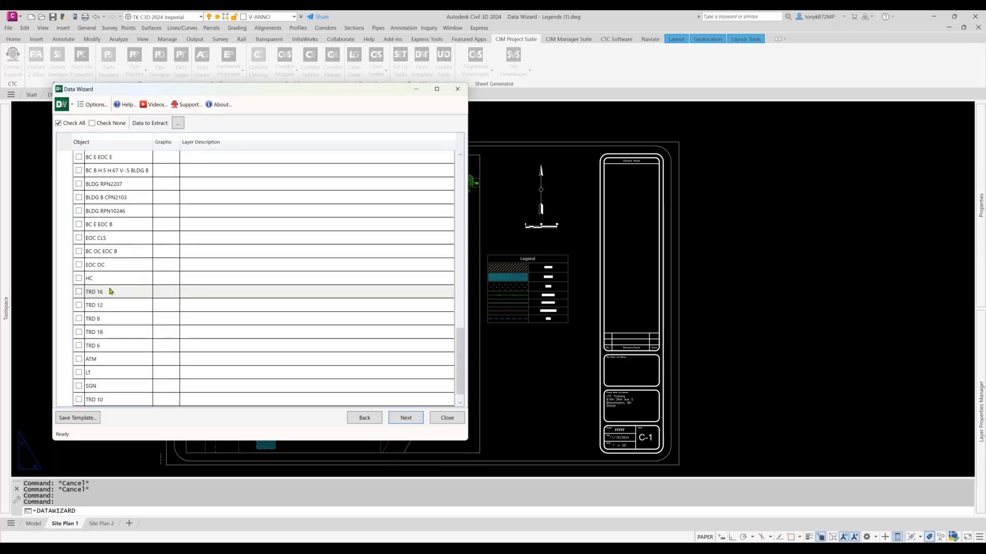
click(79, 292)
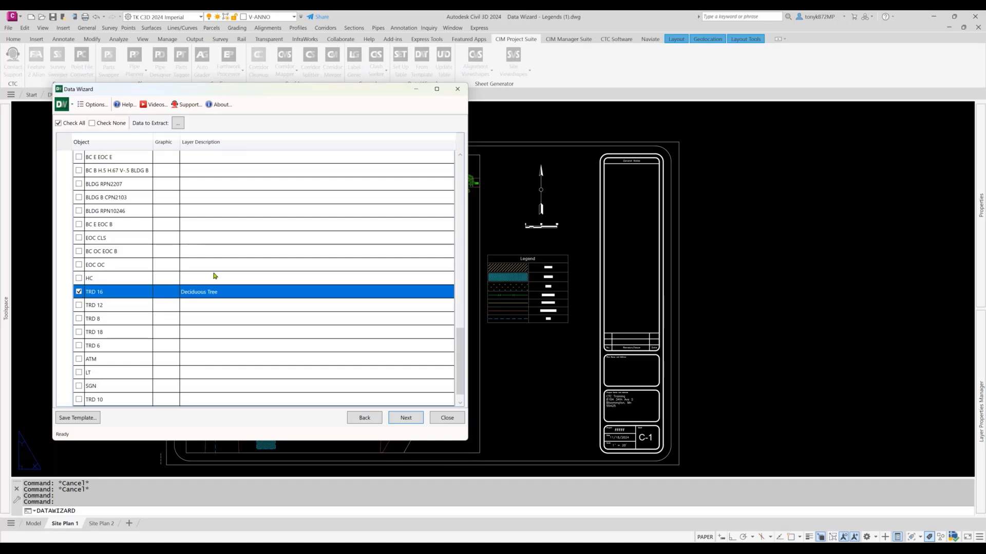
Step: Generate the legend as an AutoCAD table, place it directly below the existing legend and examine its rows up close
click(411, 419)
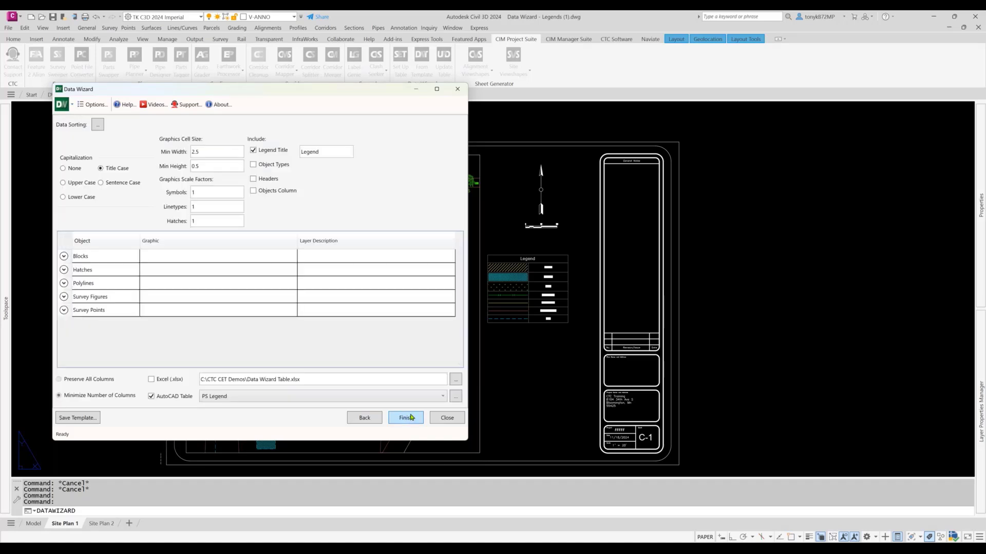
click(405, 419)
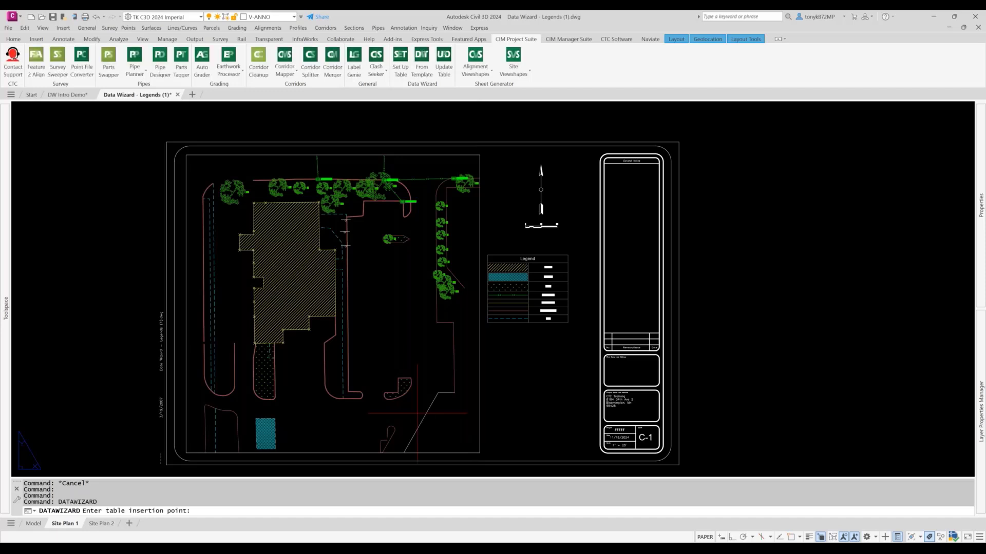
click(487, 334)
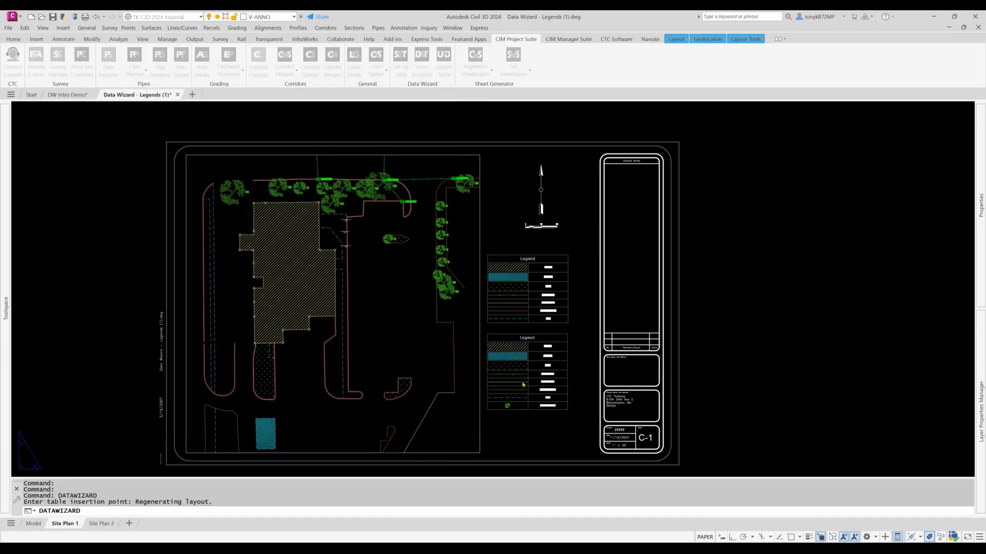
scroll(520, 410, up, 6)
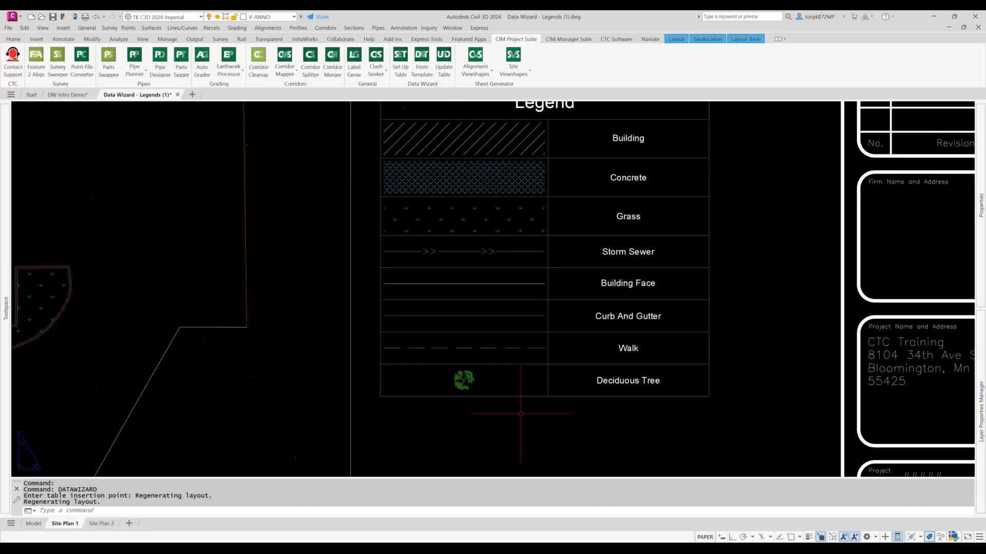
scroll(528, 400, down, 8)
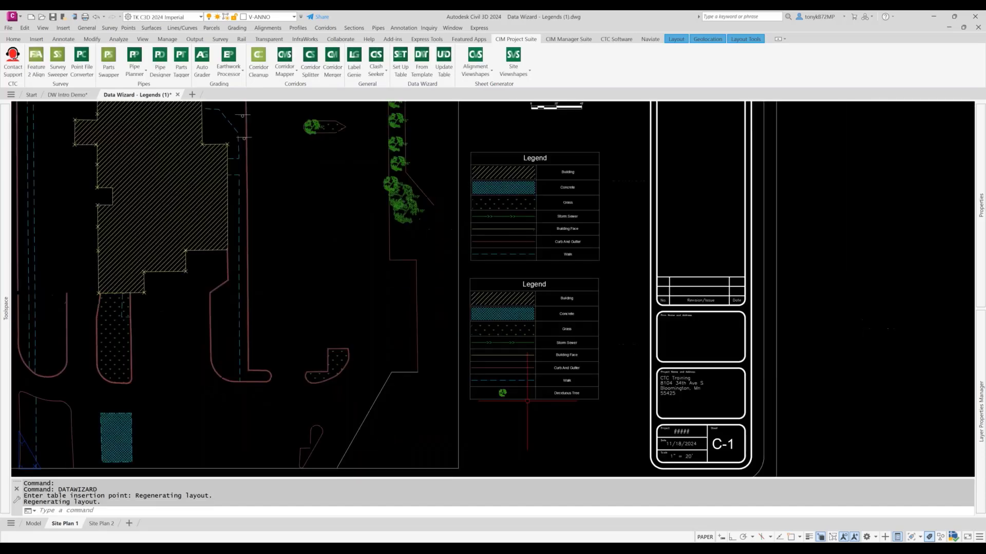
scroll(531, 407, up, 5)
key(Escape)
key(Escape)
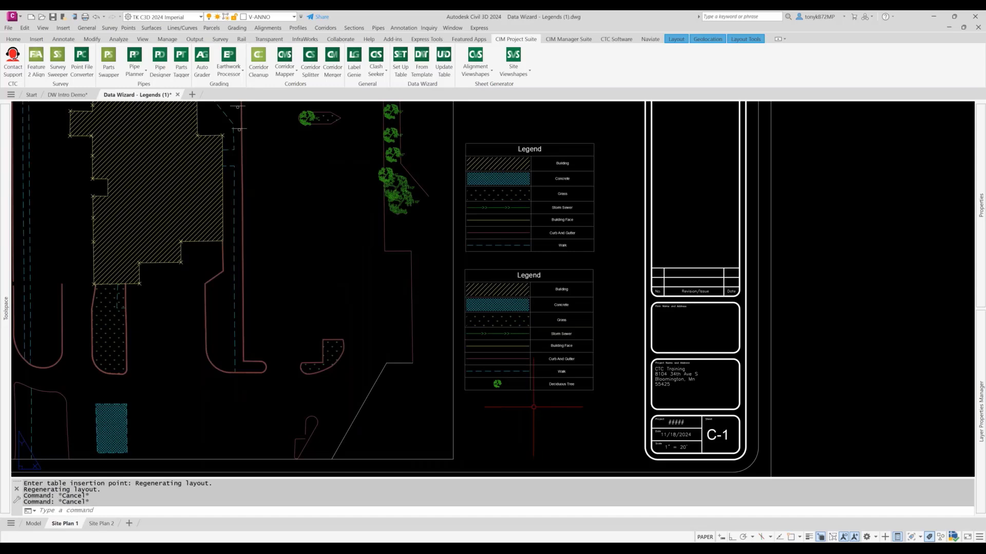
Step: Erase both legend tables from the Site Plan 1 layout with a crossing selection
text(e)
key(Return)
text(c)
key(Return)
click(552, 417)
click(505, 209)
key(Return)
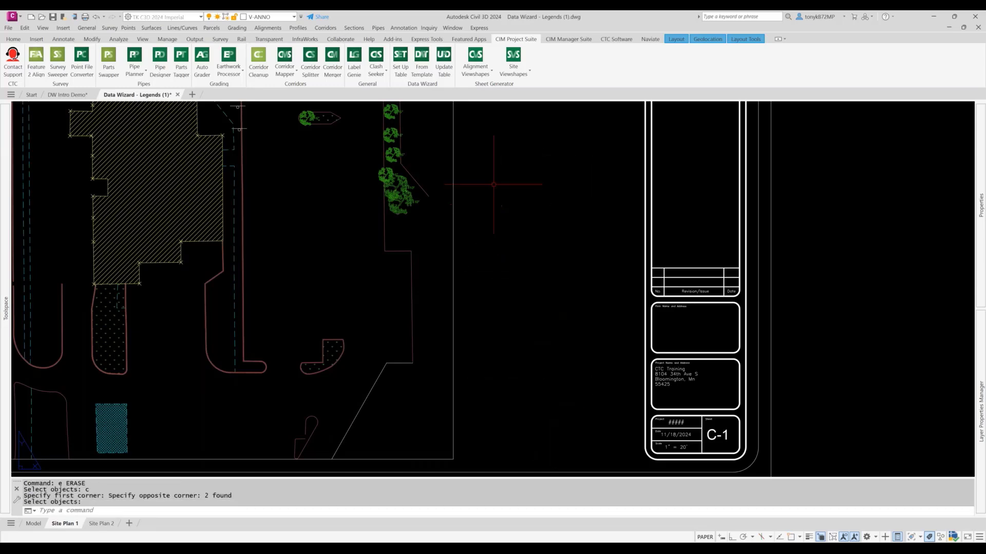
key(Escape)
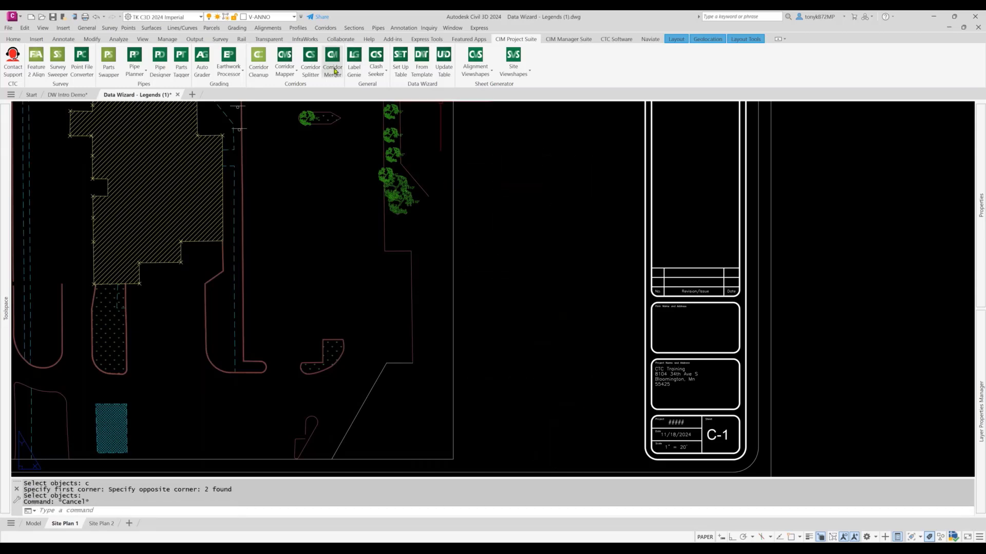
Step: Reopen the Data Wizard table setup with the same Site Plan 1 limit and object types, and also include the SGN survey point
click(395, 69)
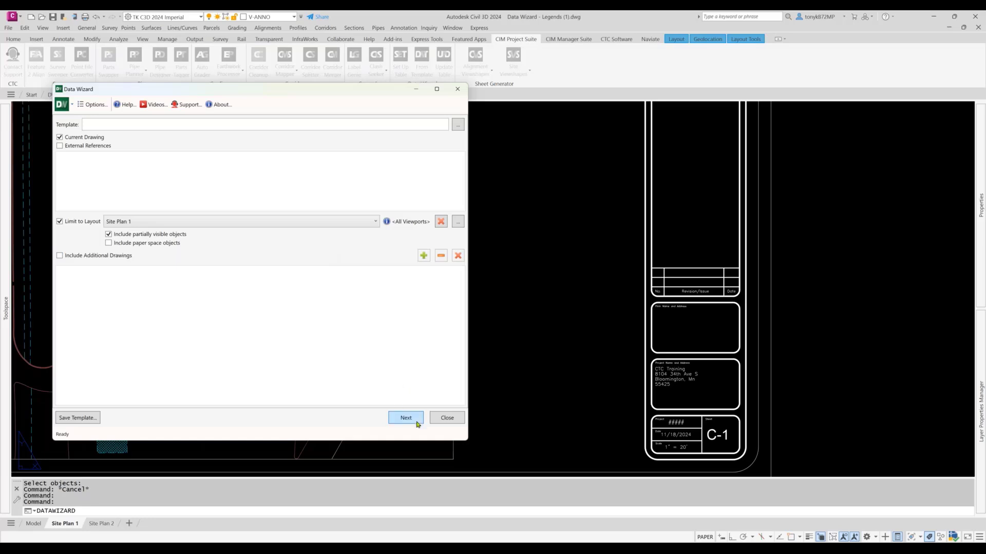
click(405, 418)
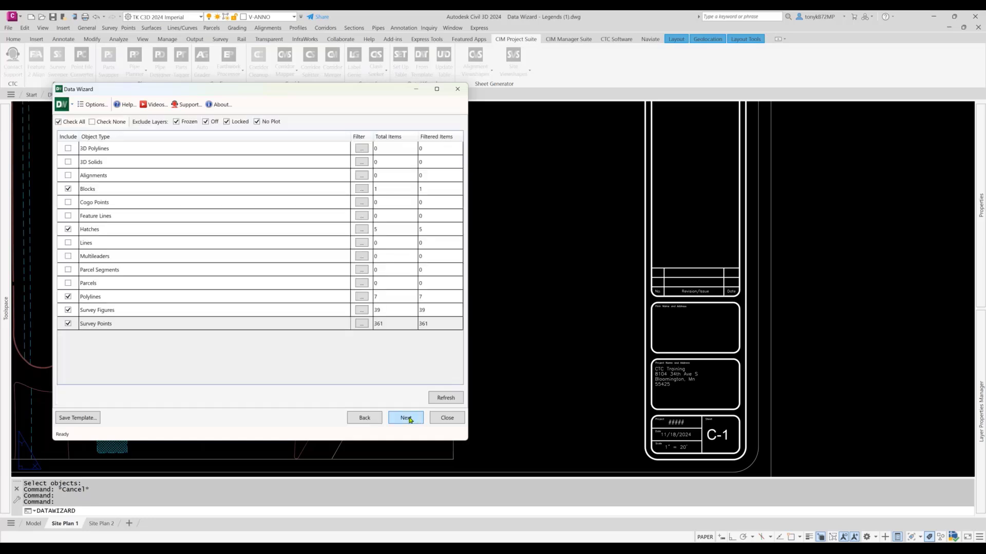
click(409, 420)
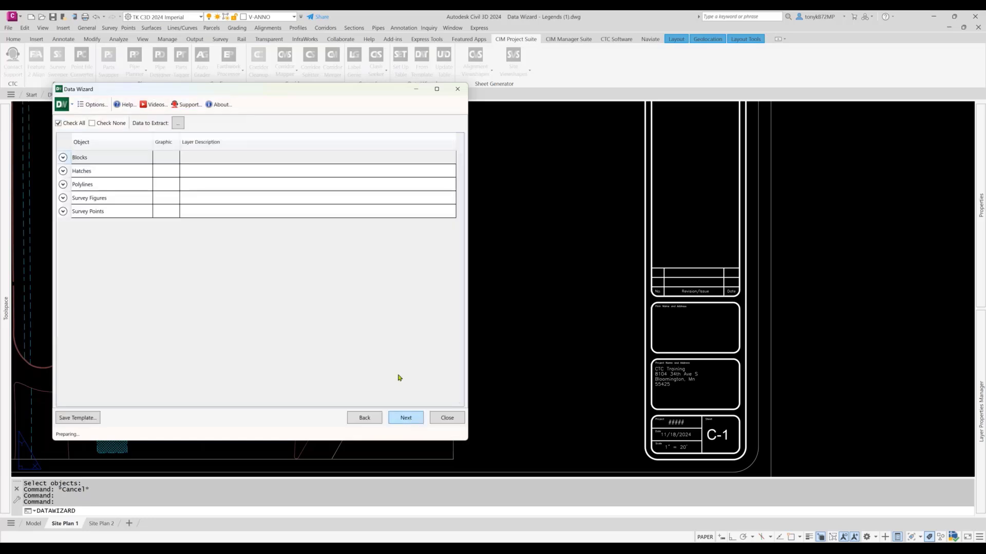
click(63, 212)
click(64, 214)
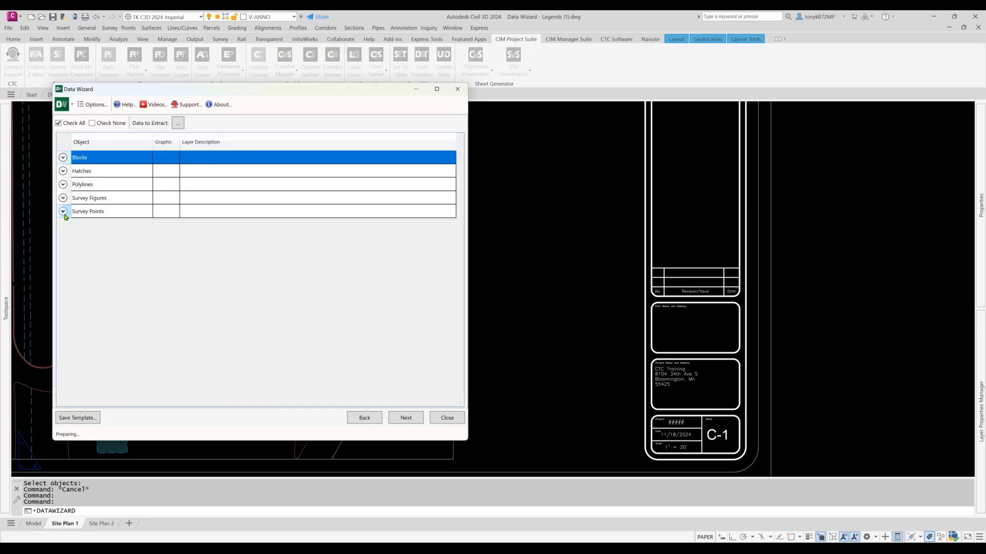
click(64, 214)
drag(461, 231, 454, 406)
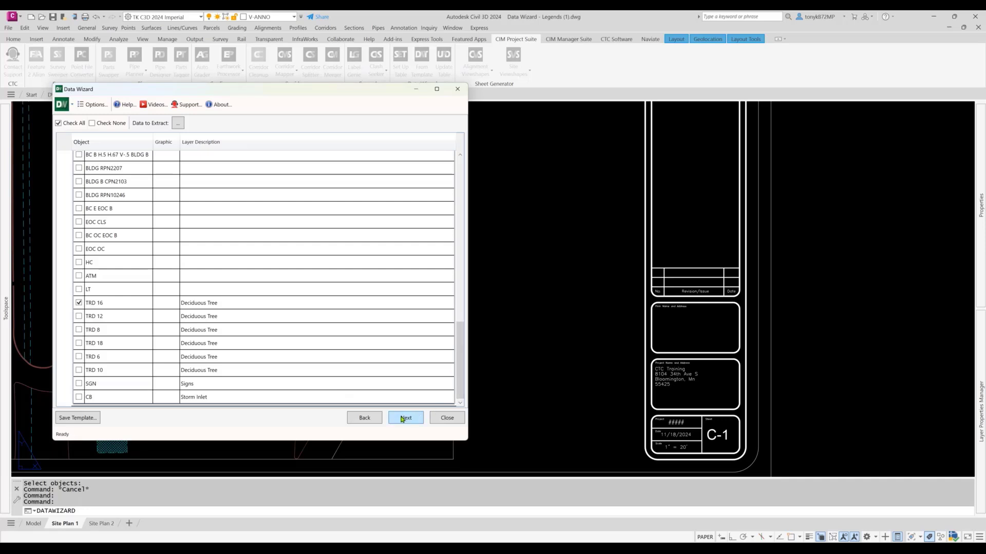
click(78, 385)
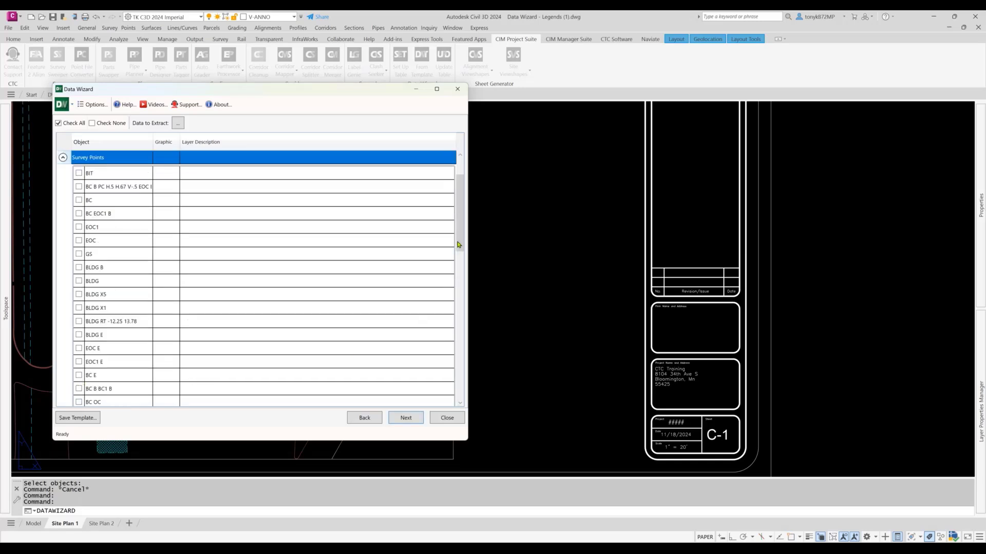
drag(458, 248, 456, 398)
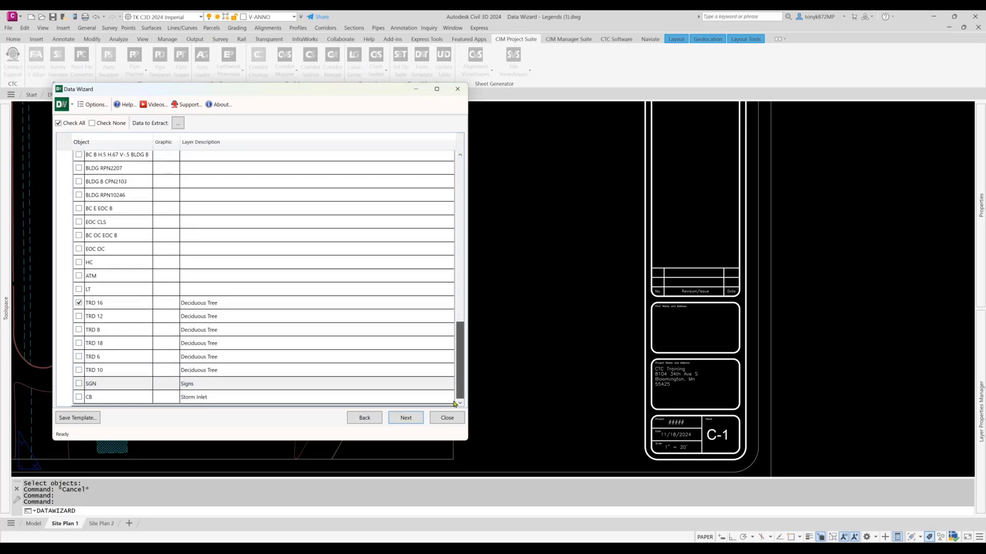
click(79, 384)
Step: Generate the legend as an AutoCAD table in the PS Legend style and place it between the viewport and the title block
click(405, 417)
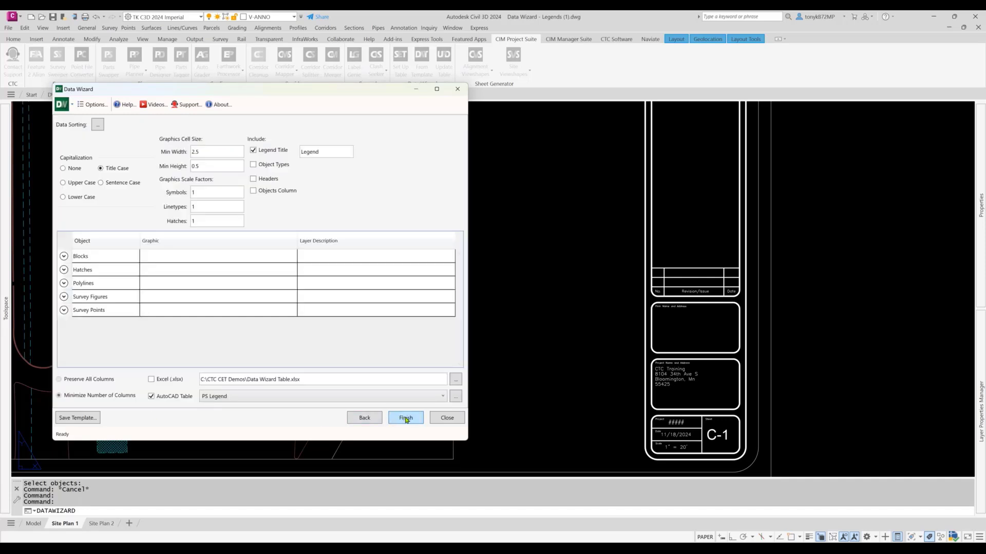
click(406, 418)
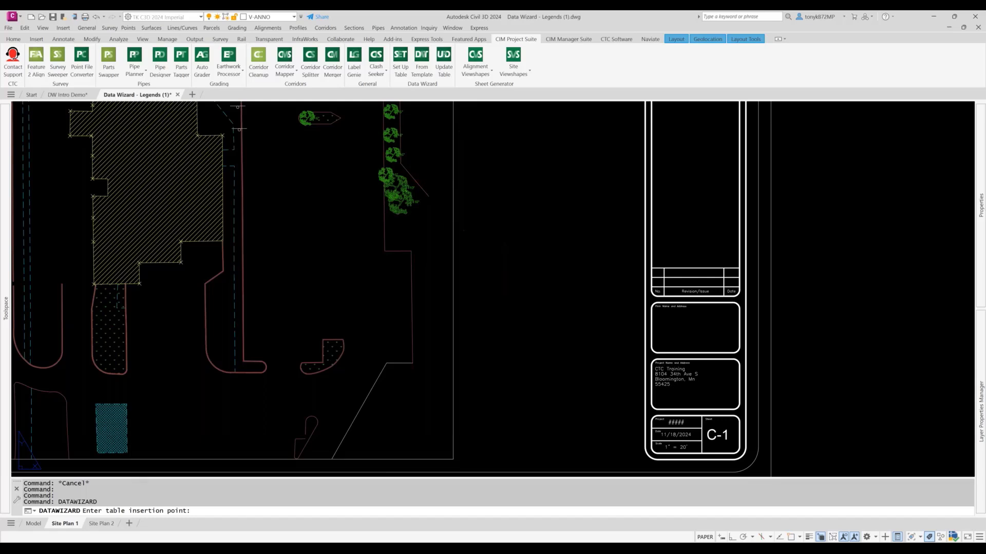
click(464, 182)
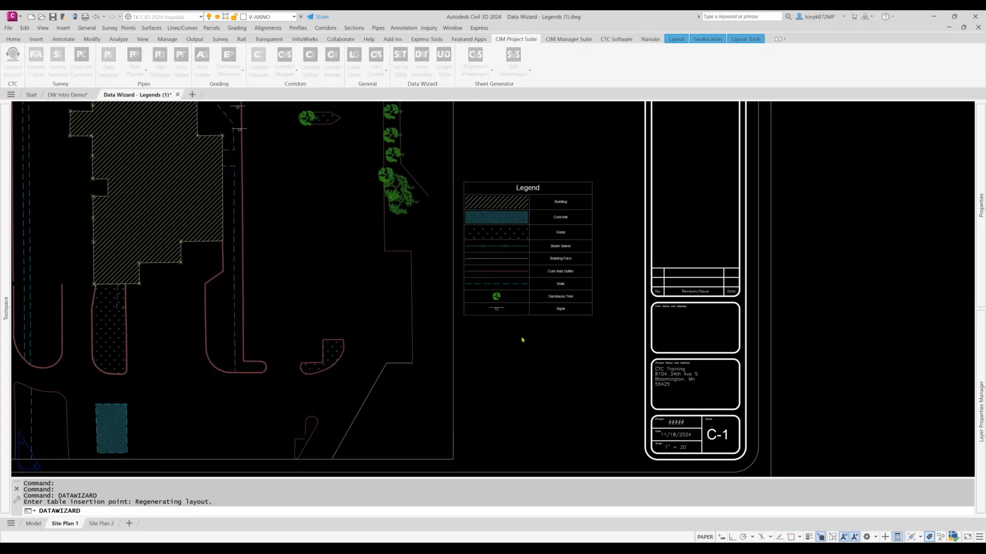
click(522, 340)
key(Escape)
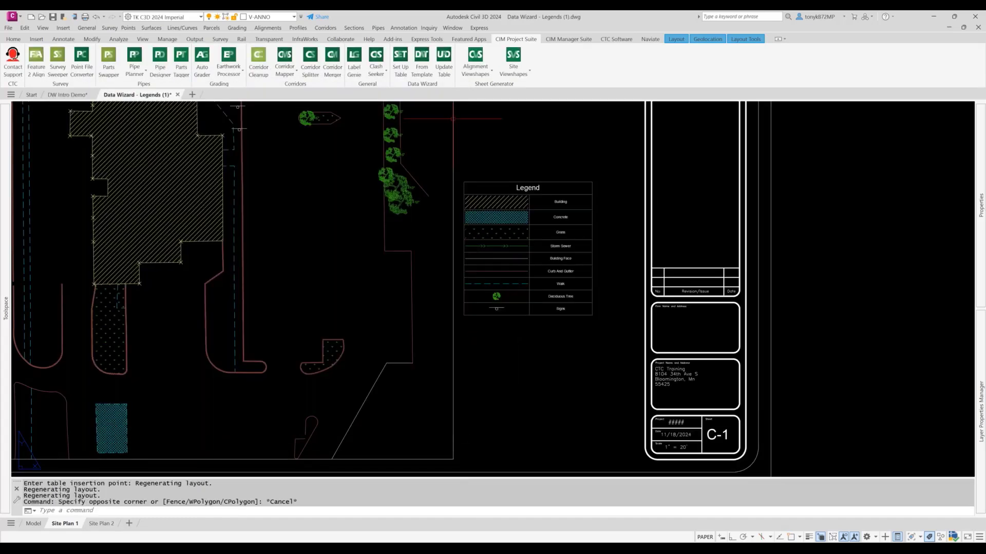
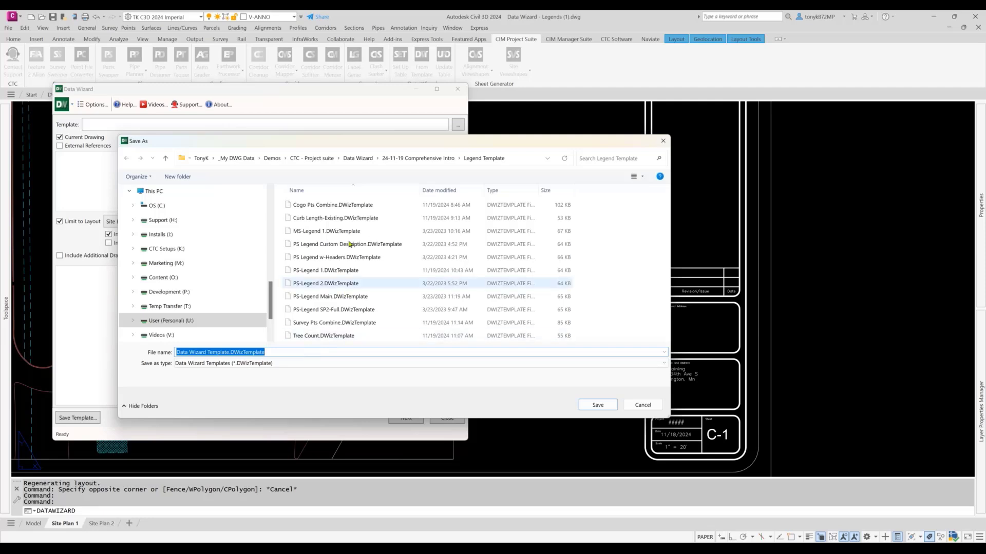
Step: Save the Data Wizard setup over the existing PS-Legend 1.DWizTemplate and close the wizard
click(315, 272)
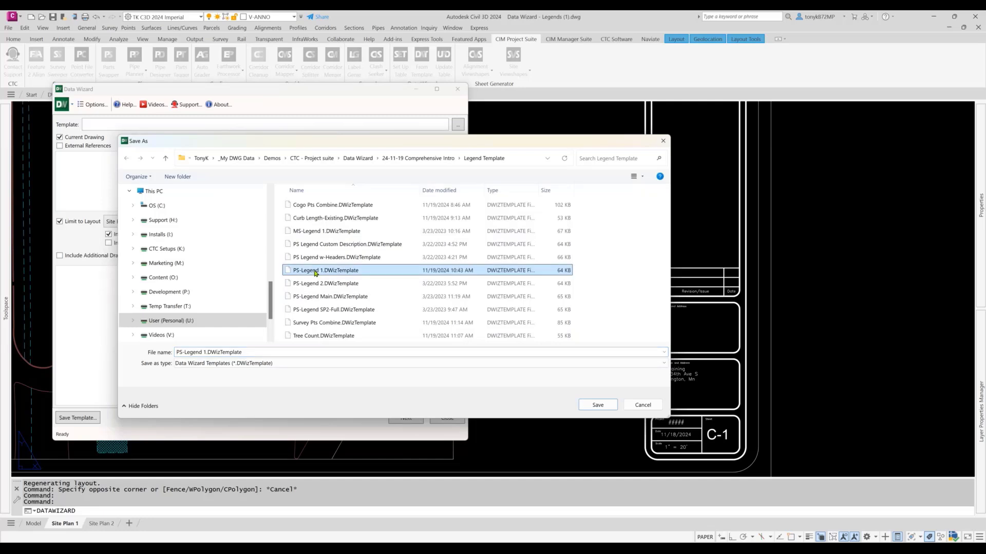
click(598, 406)
click(416, 309)
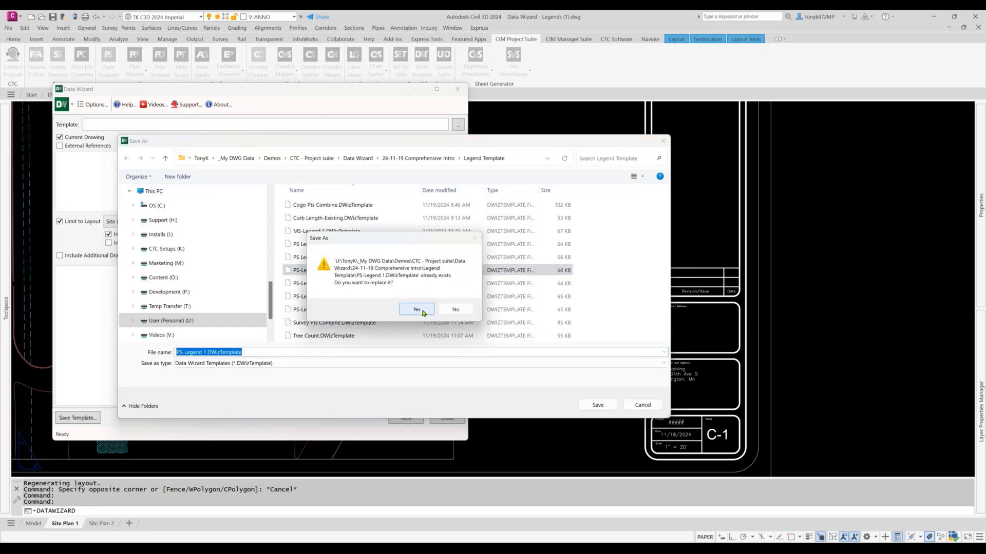
click(446, 418)
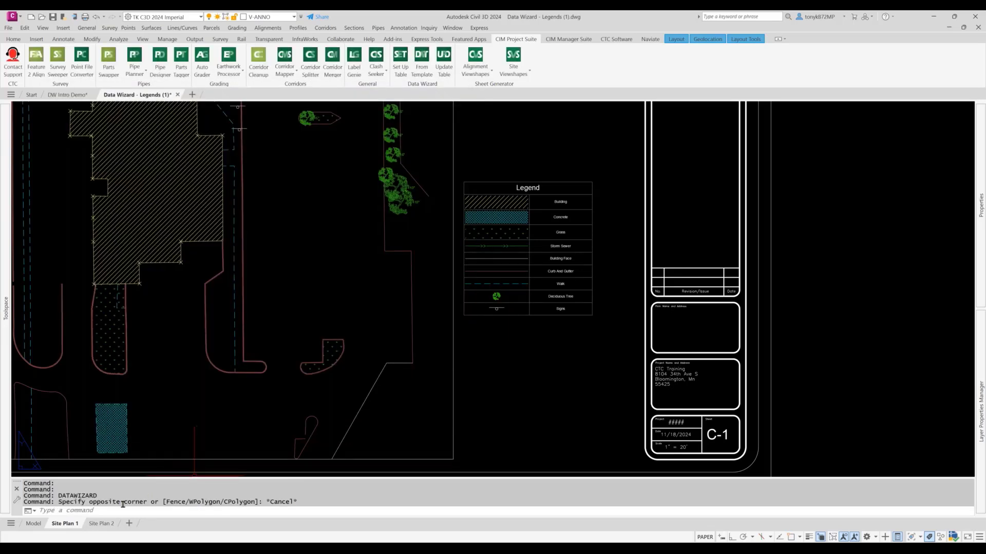
Step: On the Site Plan 2 layout, generate a PS Legend style AutoCAD table limited to Site Plan 2 and place it between the viewport and title block
click(101, 524)
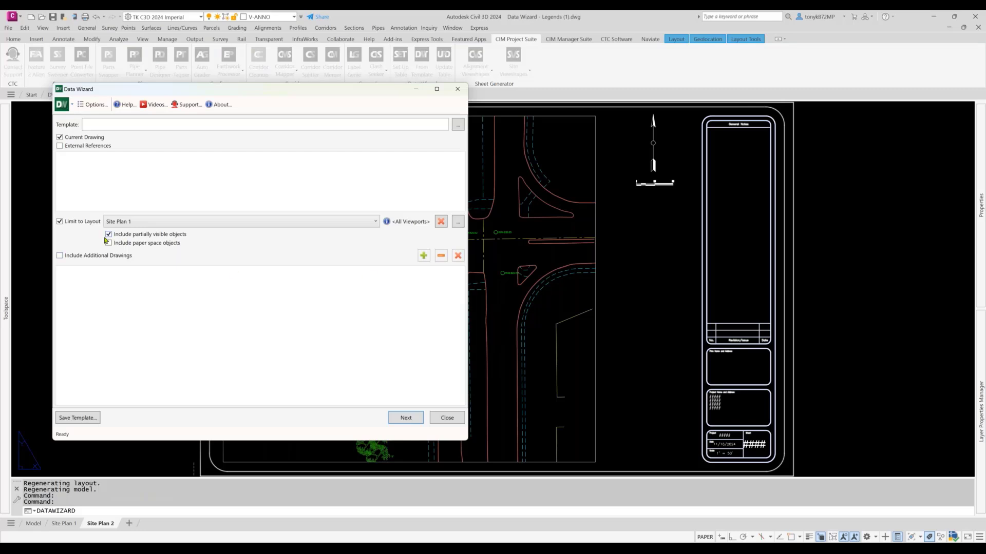
click(132, 225)
click(129, 243)
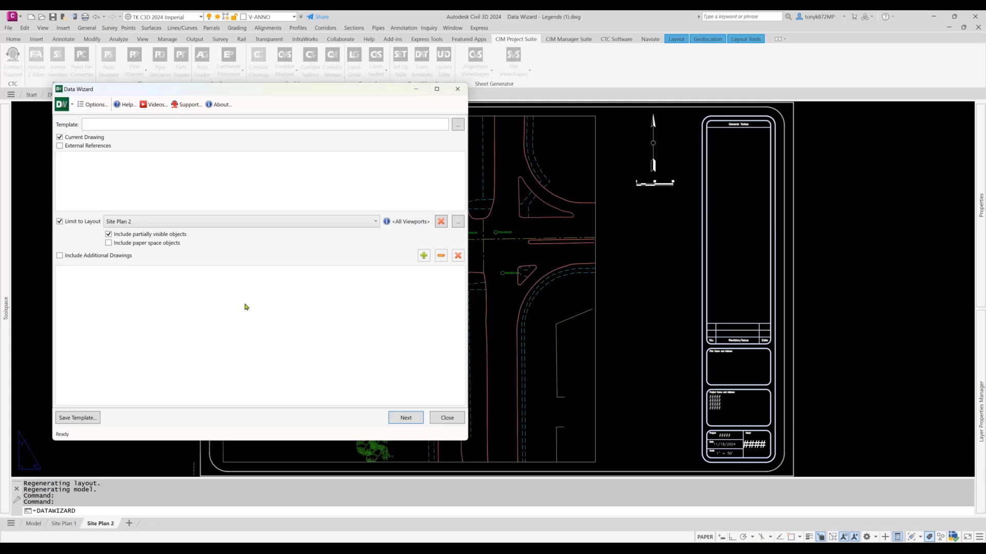
click(403, 420)
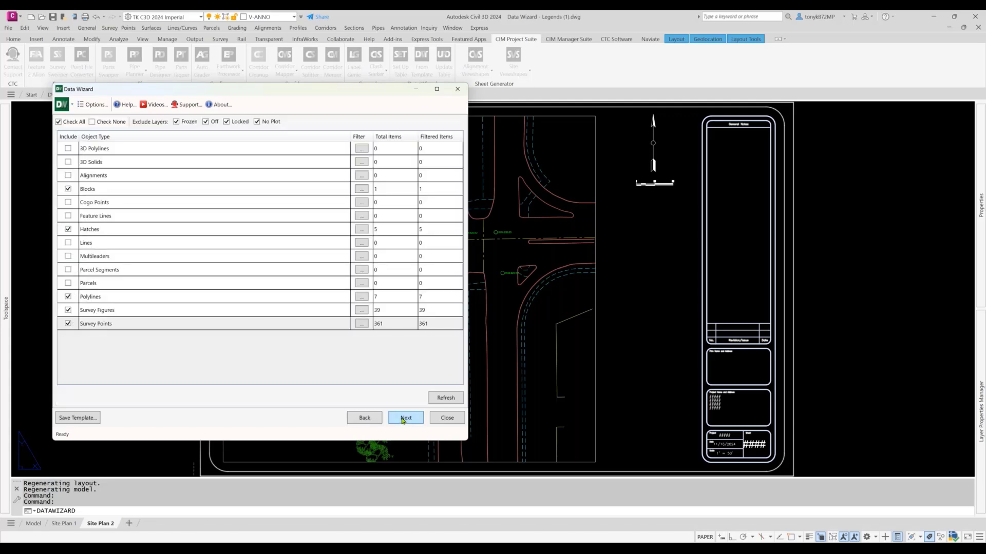
click(405, 418)
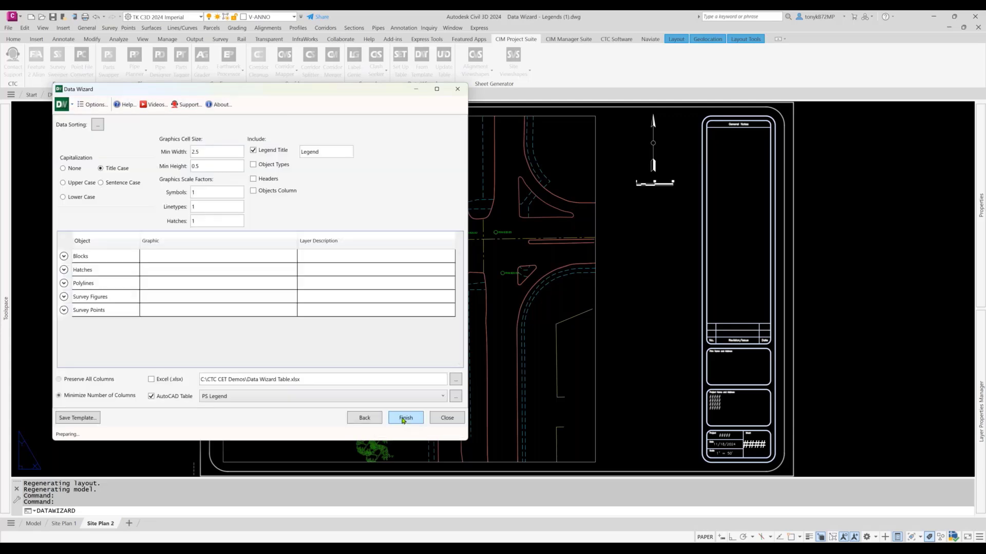
click(403, 419)
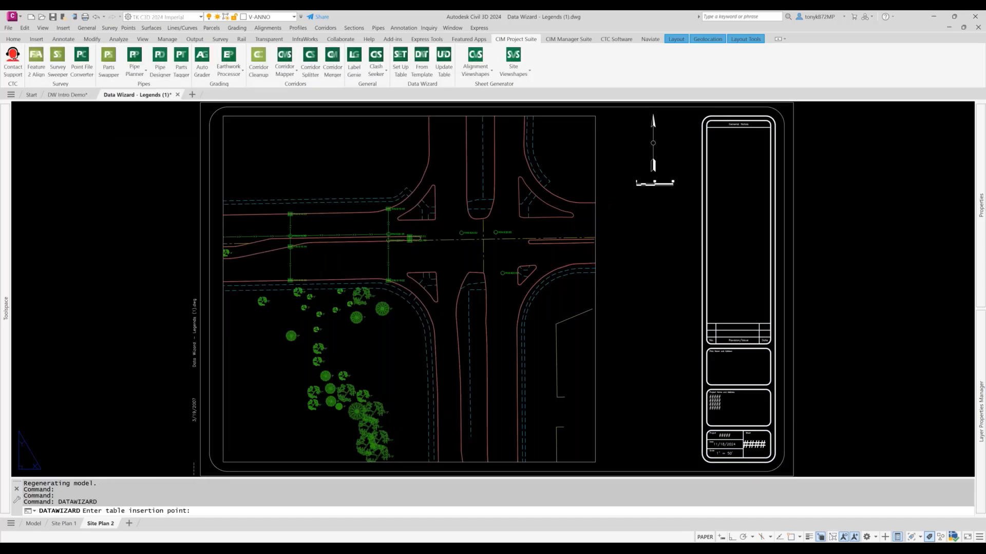
click(625, 251)
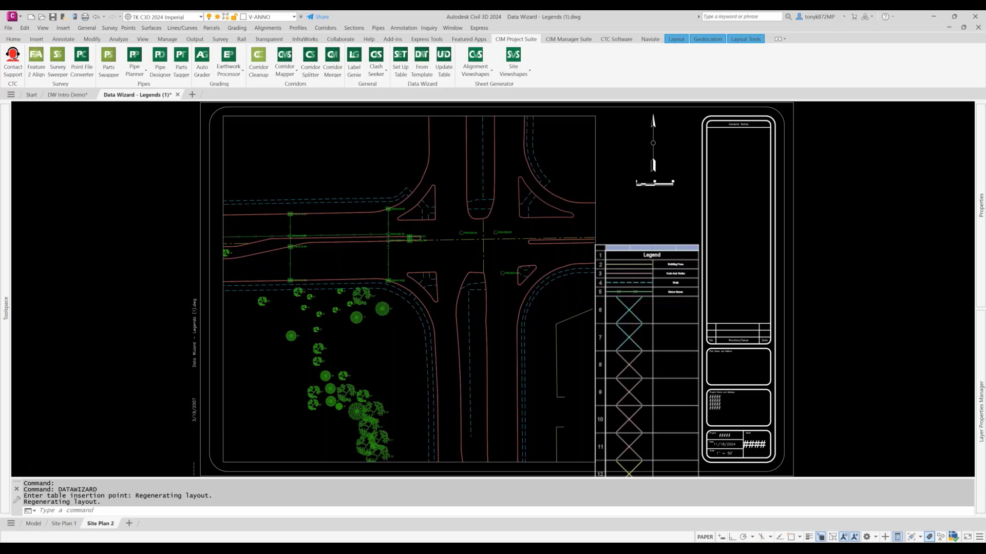
Step: Examine the new Site Plan 2 legend along its full length, including the symbol rows at its lower end
scroll(632, 298, down, 6)
scroll(636, 309, up, 8)
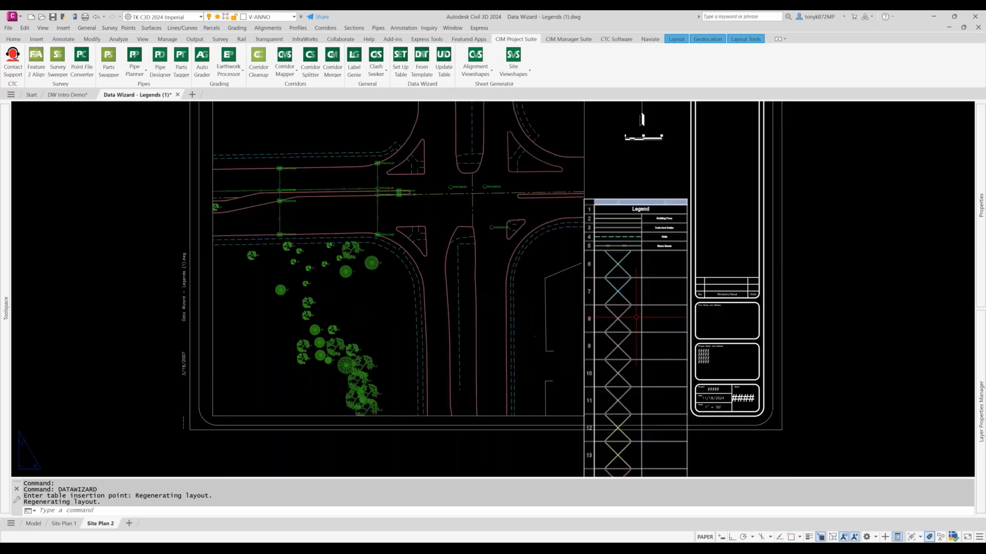
key(Escape)
scroll(636, 308, down, 8)
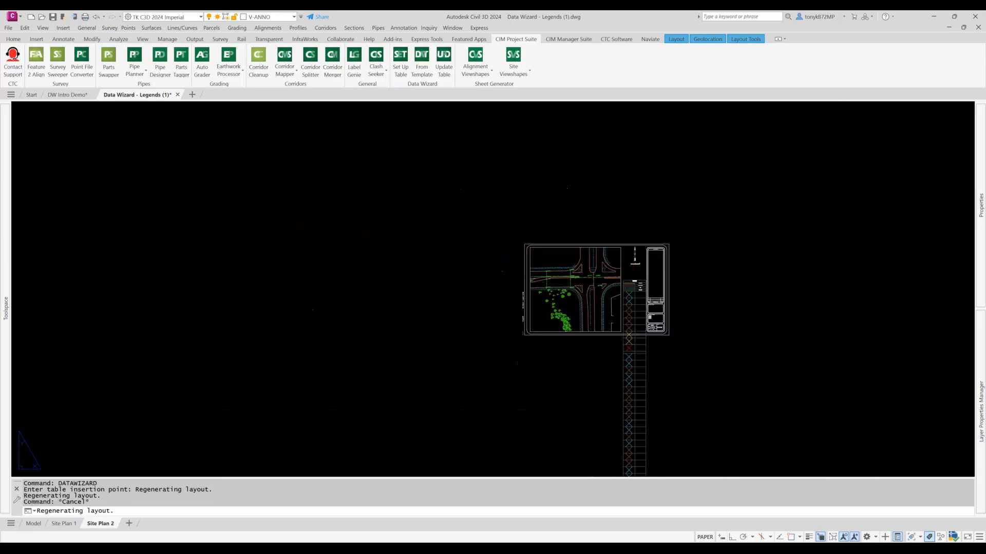
scroll(630, 374, up, 10)
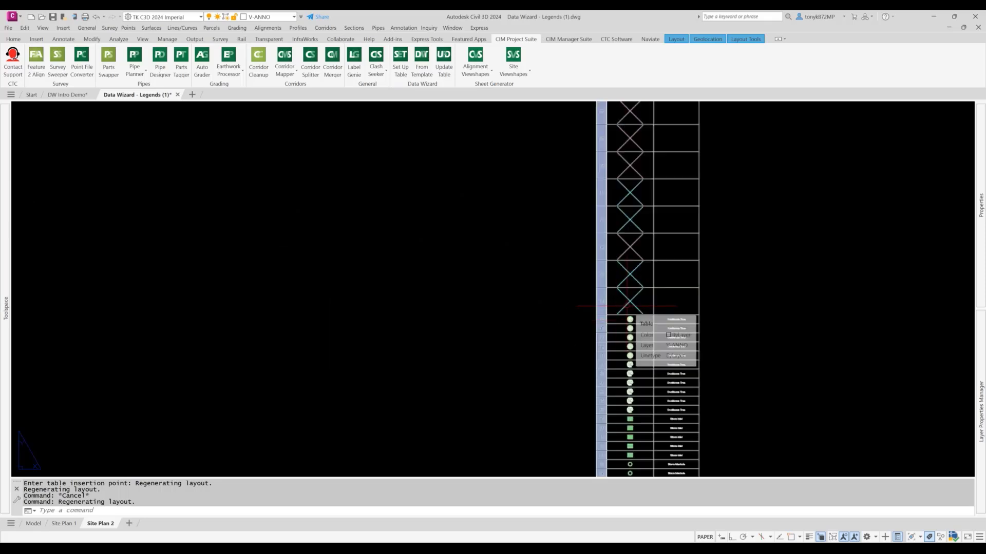
scroll(627, 305, up, 6)
scroll(627, 319, down, 8)
scroll(628, 318, up, 10)
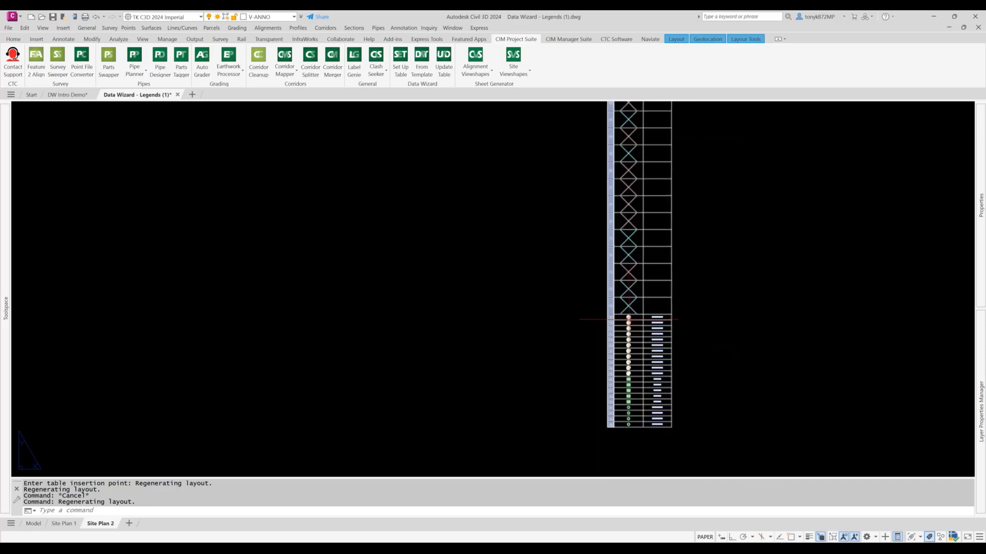
scroll(629, 318, down, 15)
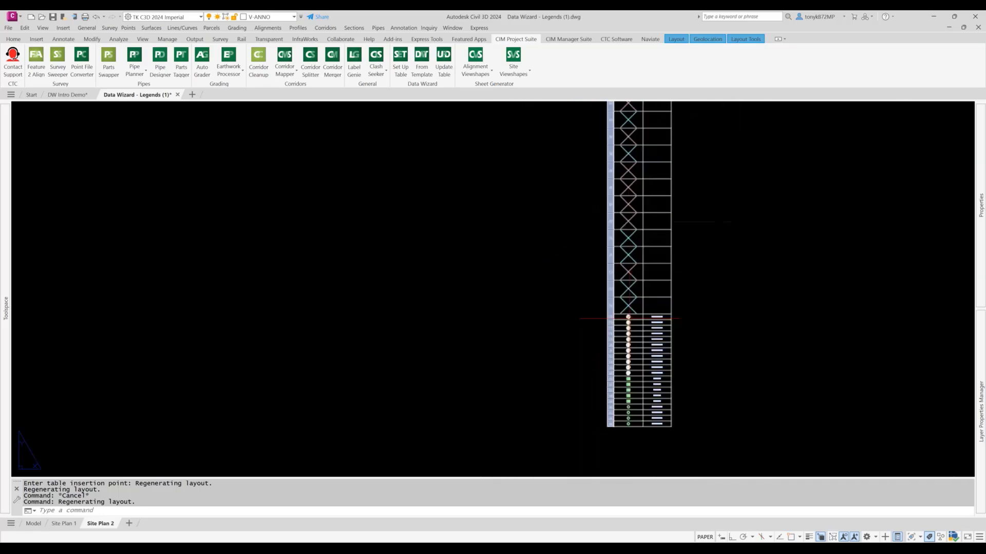
key(Escape)
key(Escape)
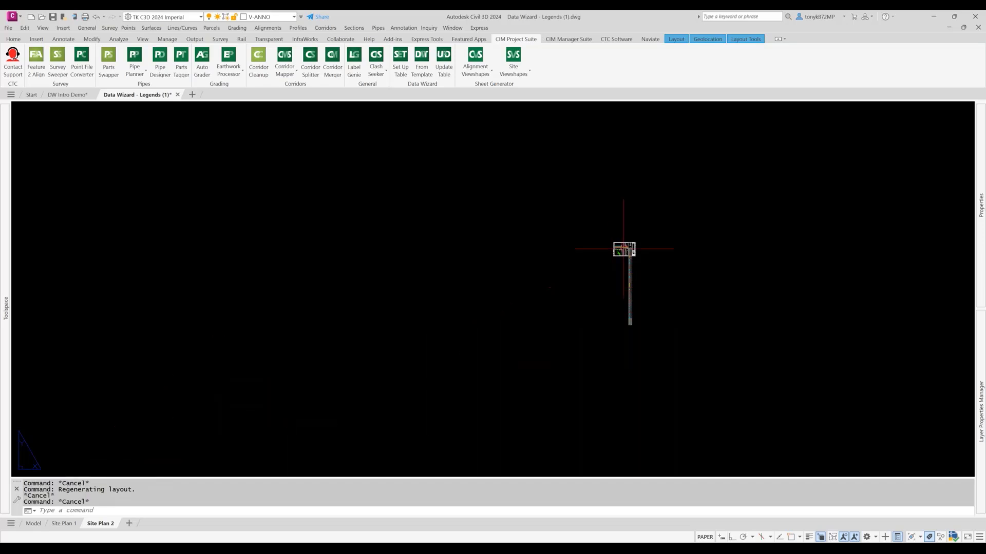
scroll(623, 248, up, 10)
scroll(616, 241, up, 5)
key(Escape)
scroll(616, 242, down, 5)
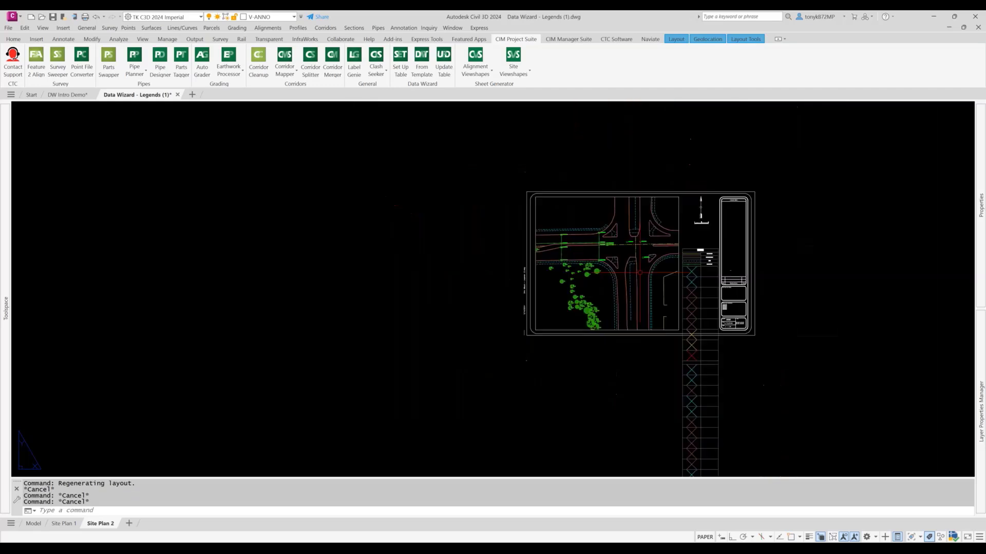
key(Escape)
key(Escape)
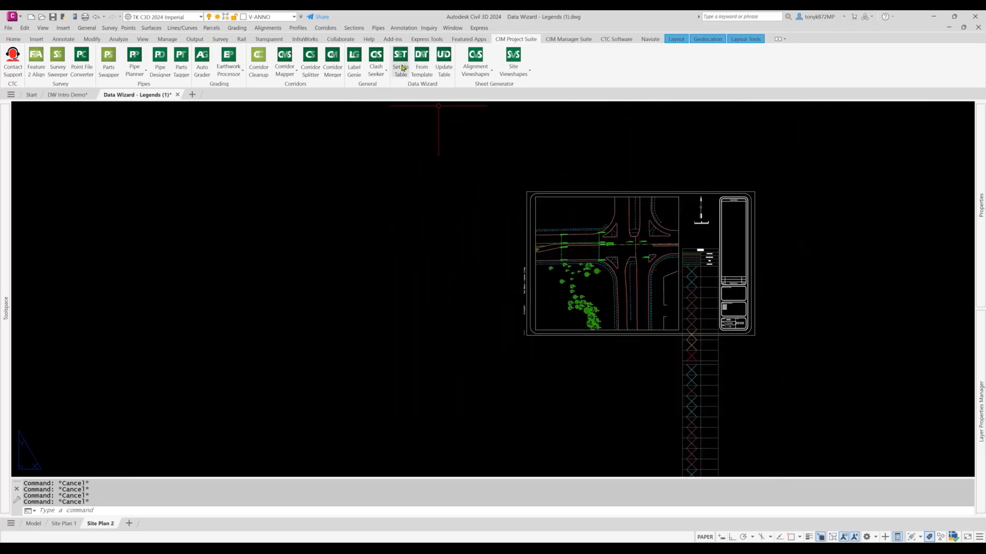
Step: Reopen the Data Wizard table setup with the Site Plan 2 limit and expand the survey points in the objects list
click(401, 68)
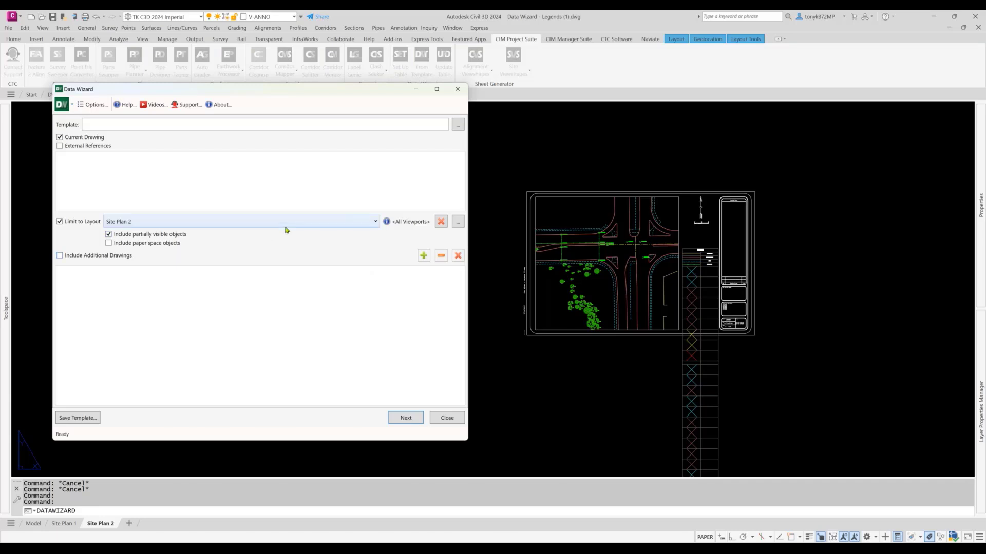
click(404, 419)
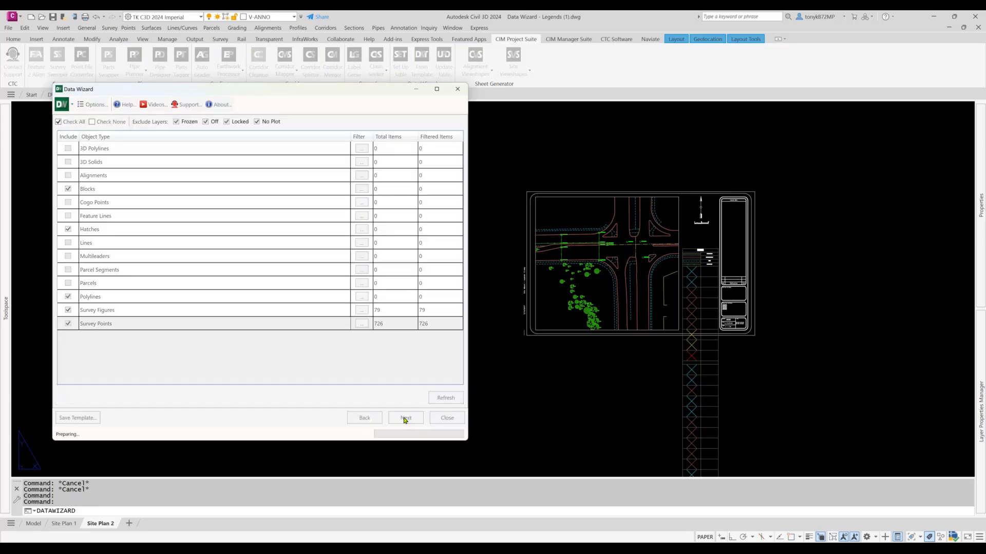
click(405, 419)
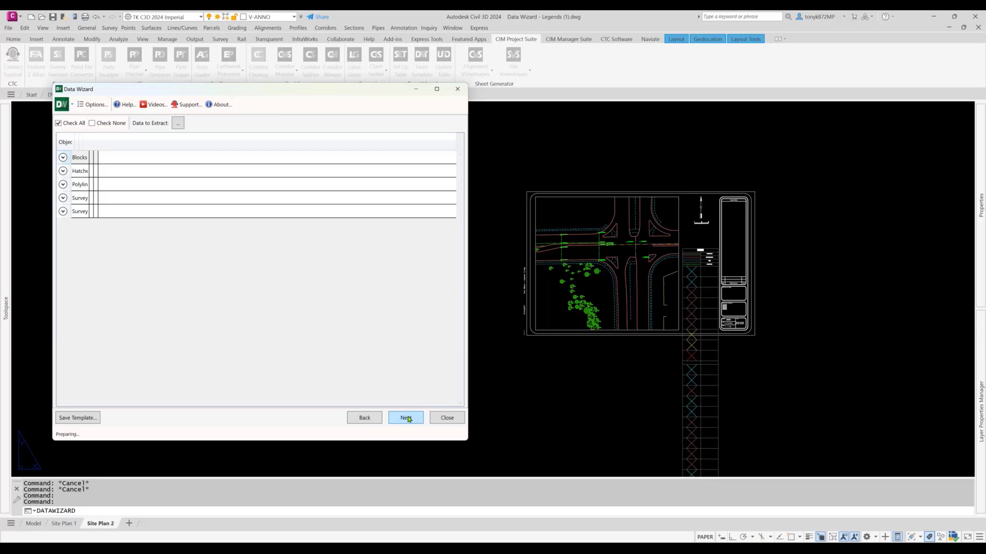
click(63, 212)
click(63, 213)
click(63, 211)
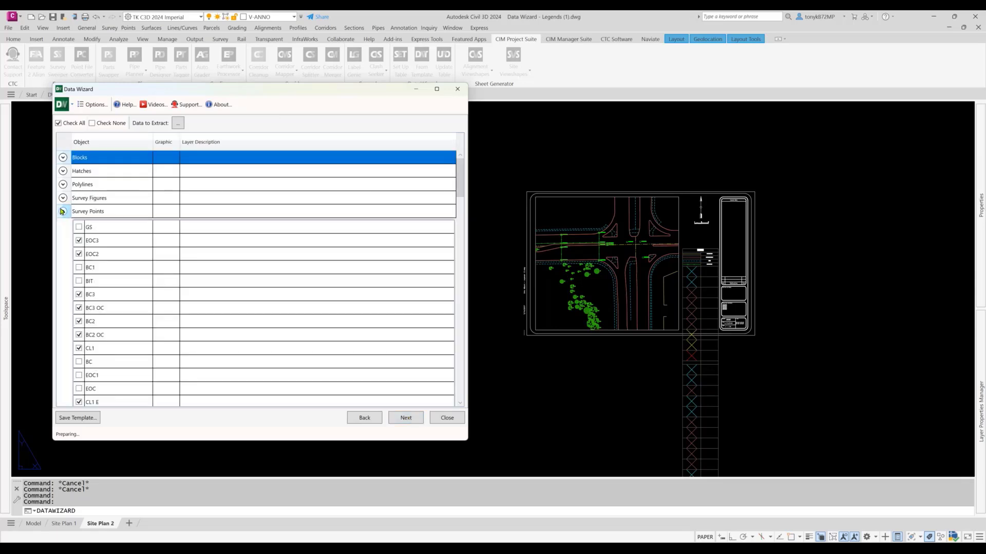
Step: Exclude the survey points EOC3, EOC2, BC3, BC3 OC, BC2, BC2 OC, CL1, CL1 E and BIT' from the legend
scroll(82, 249, down, 2)
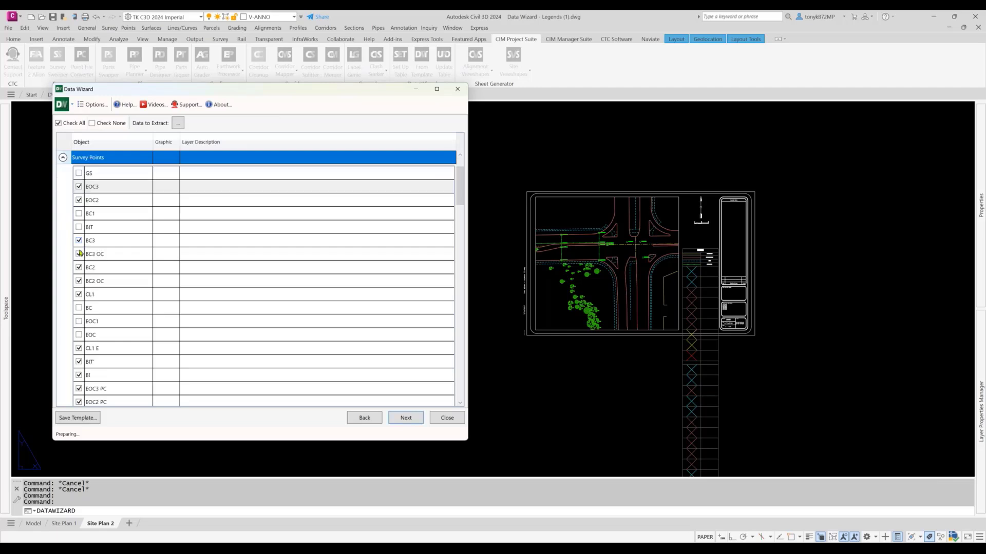
click(79, 188)
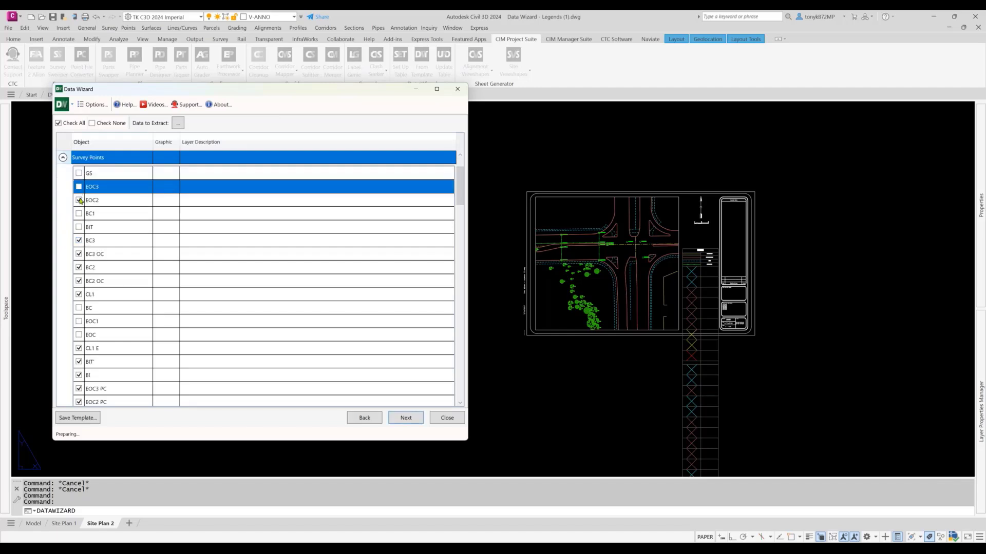
click(79, 200)
click(79, 241)
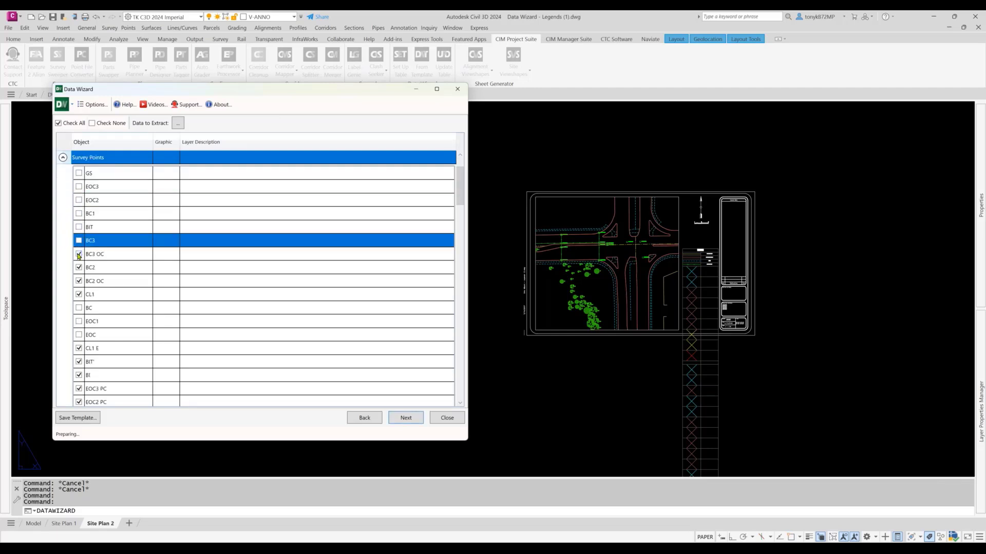
click(79, 255)
click(79, 267)
click(79, 281)
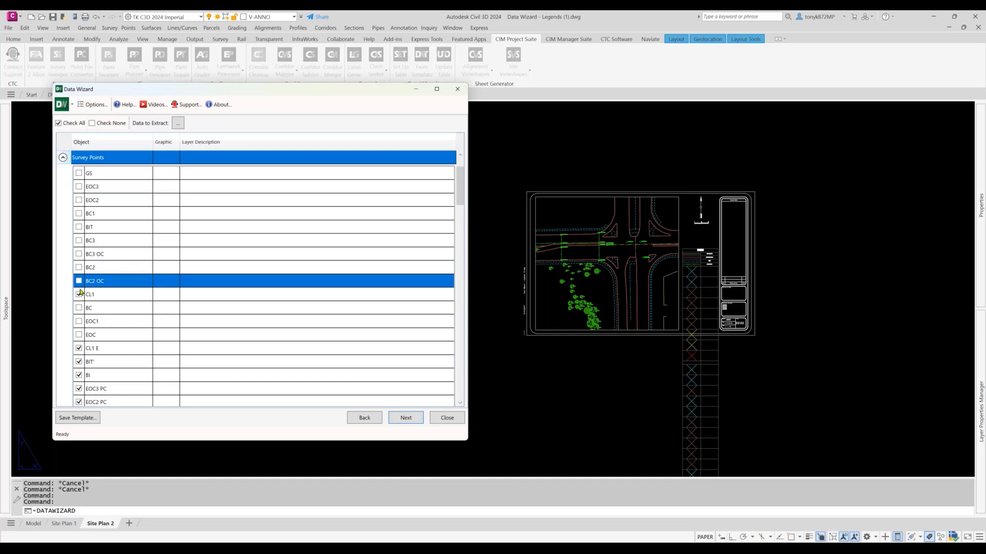
click(79, 295)
click(79, 348)
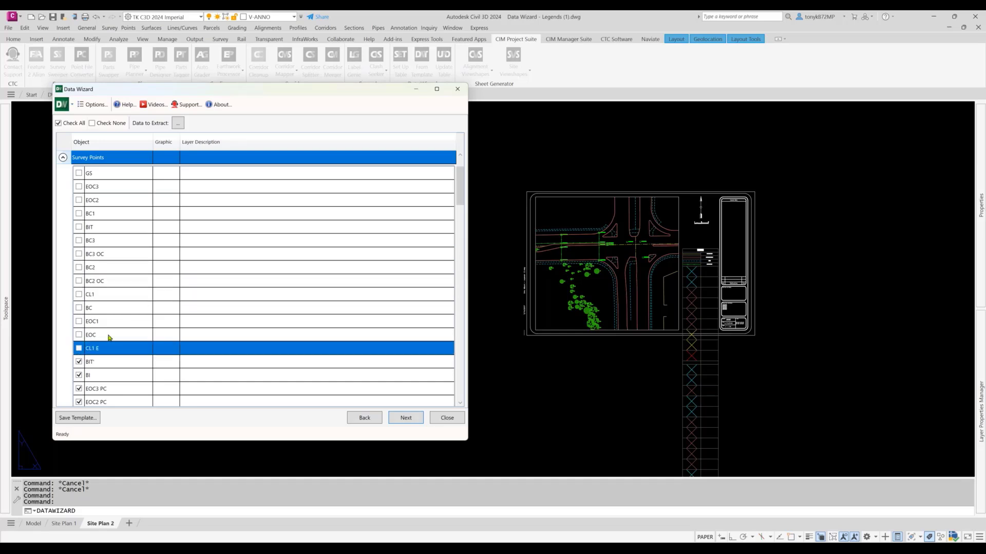
scroll(137, 317, down, 2)
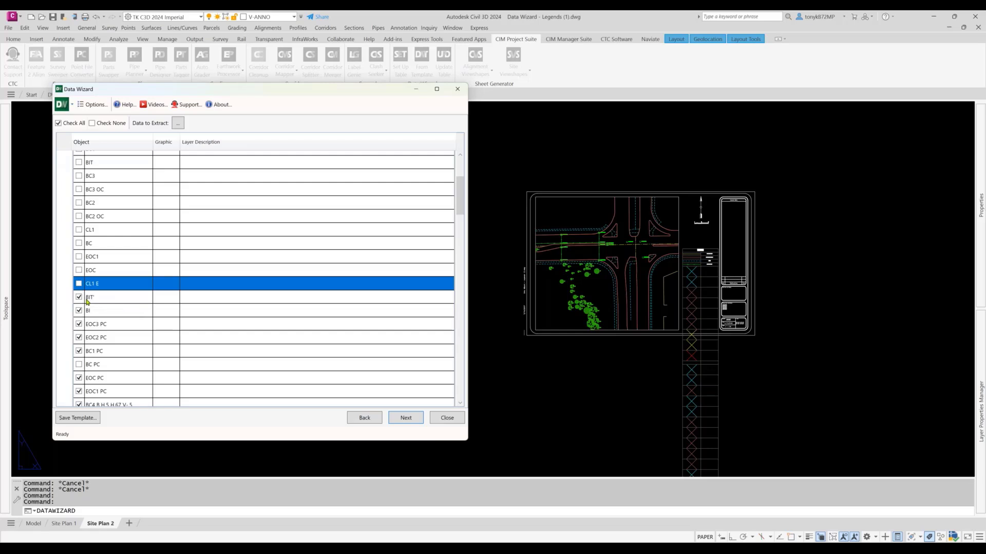
click(79, 298)
scroll(105, 294, down, 1)
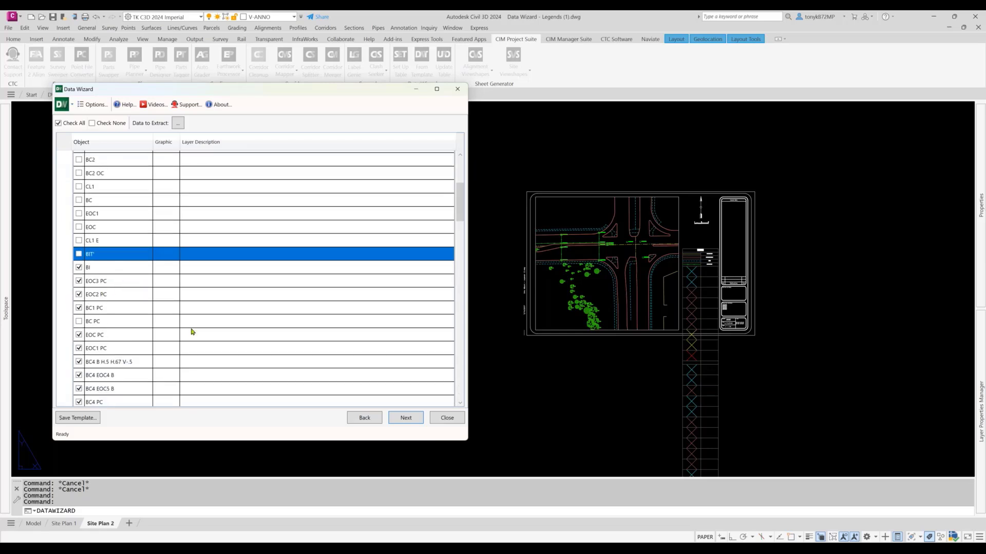
Step: Return to the start of the table setup, load the PS-Legend 1.DWizTemplate template and proceed to its object types
click(365, 419)
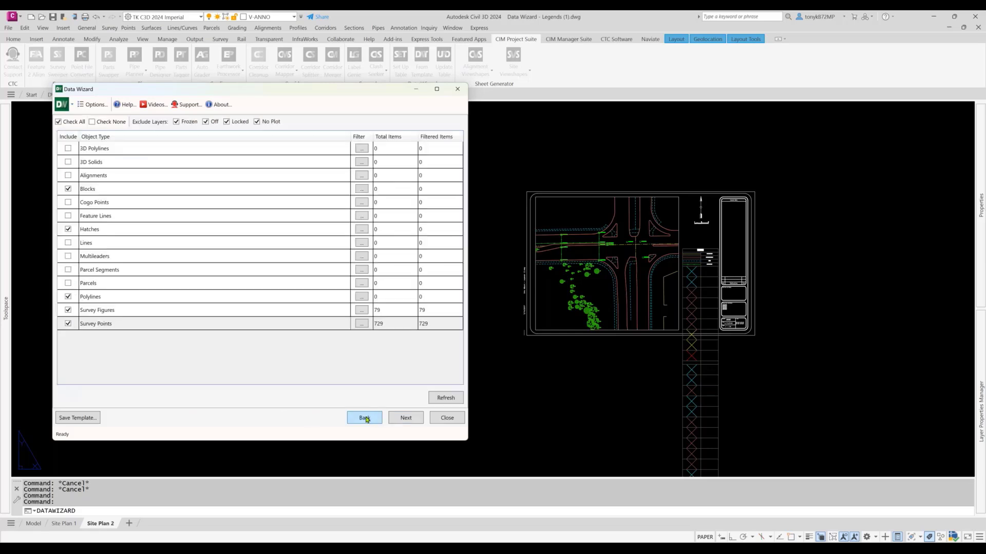
click(365, 419)
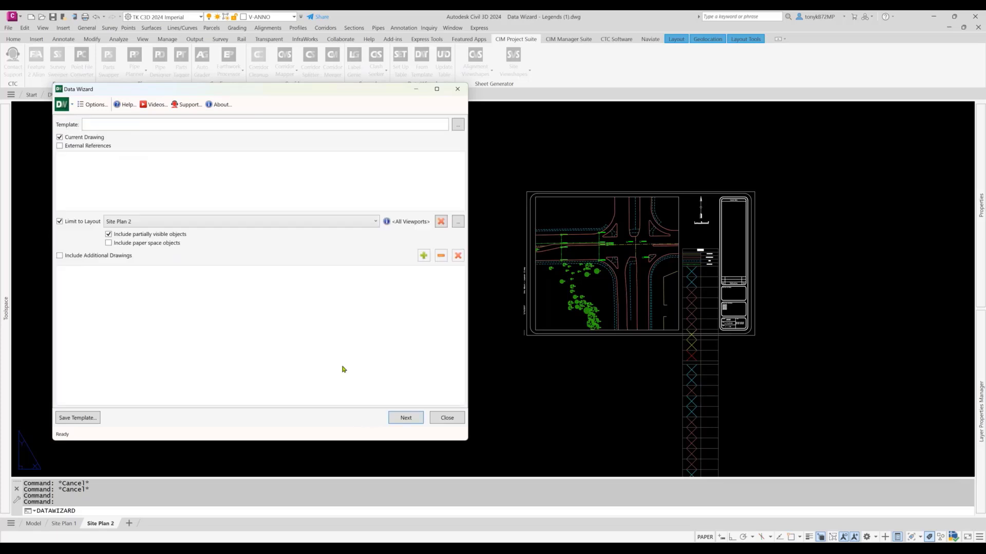
click(458, 125)
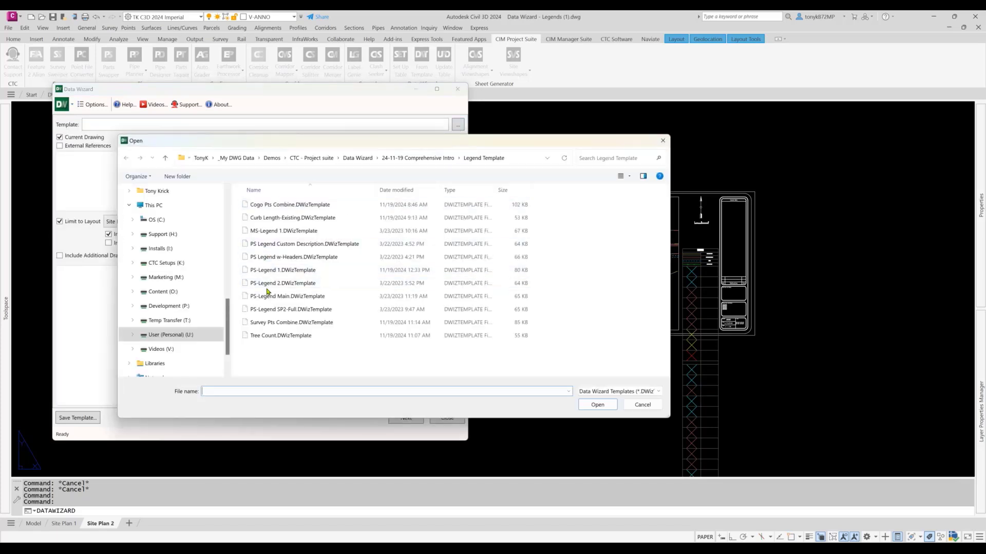
click(282, 271)
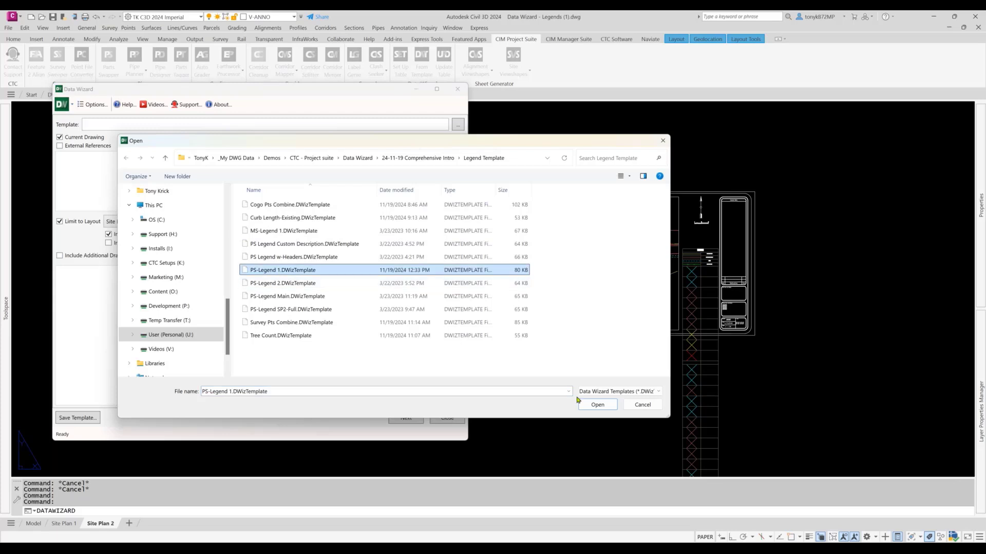
click(598, 405)
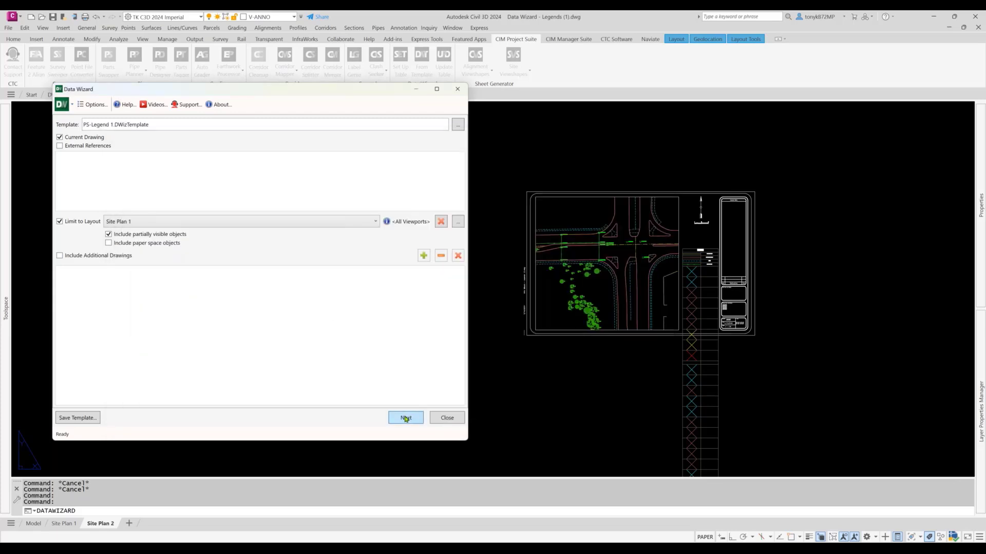
click(405, 418)
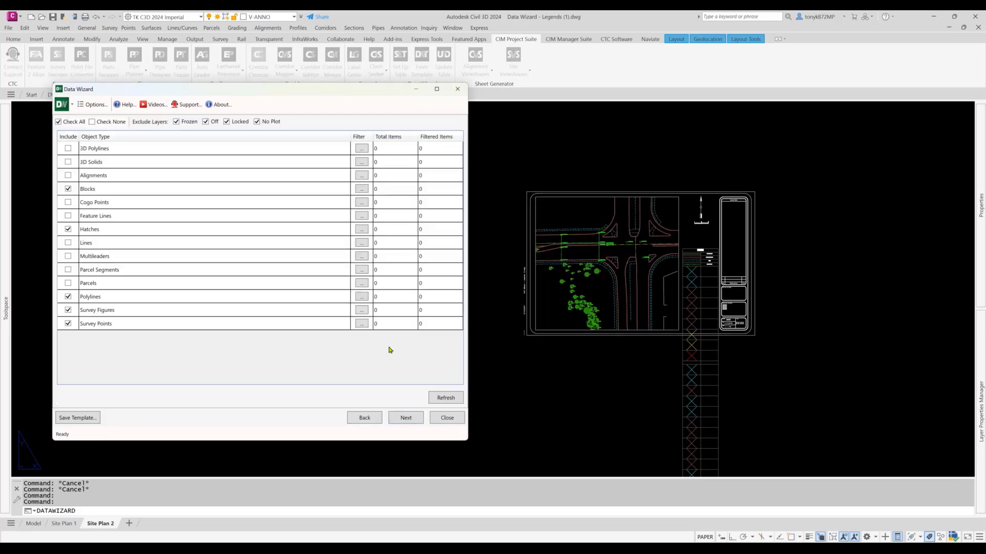
Step: Proceed to the legend's objects list, expand the survey points and review which ones are included
click(405, 418)
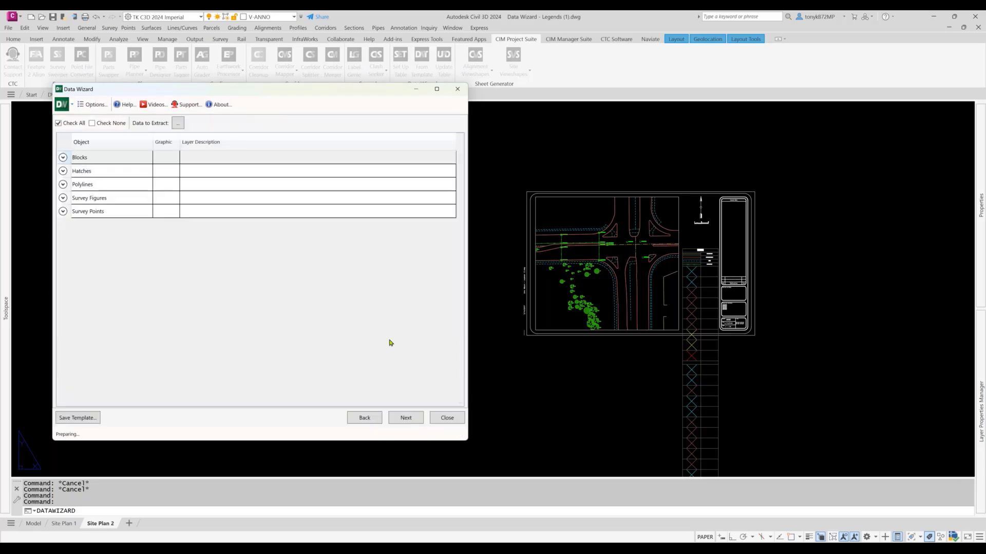
click(63, 212)
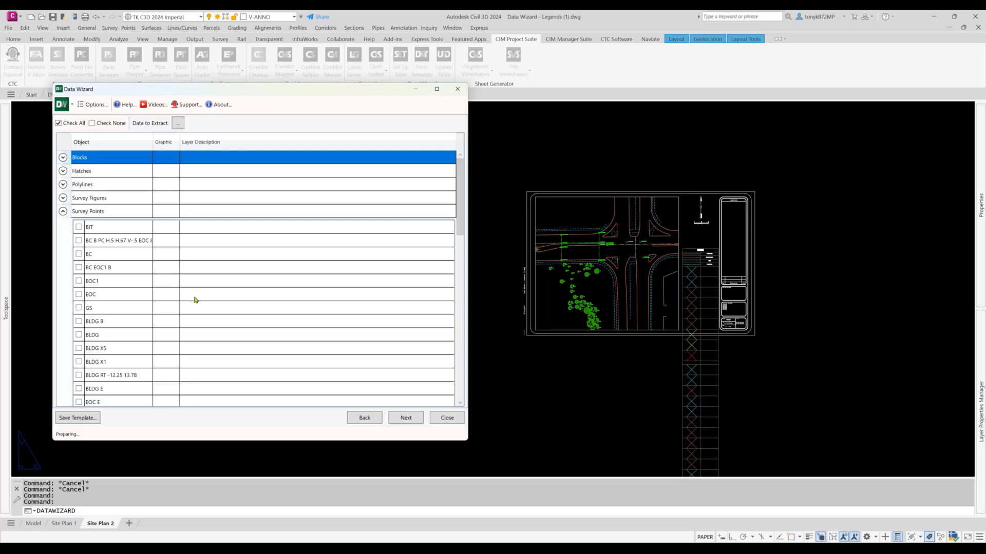
scroll(195, 301, down, 6)
scroll(198, 304, down, 10)
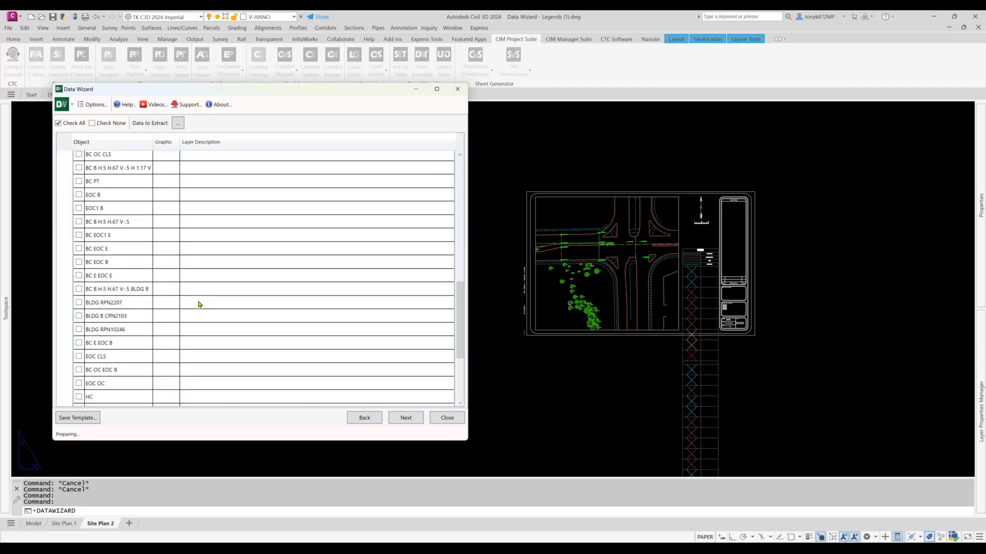
scroll(199, 304, down, 1)
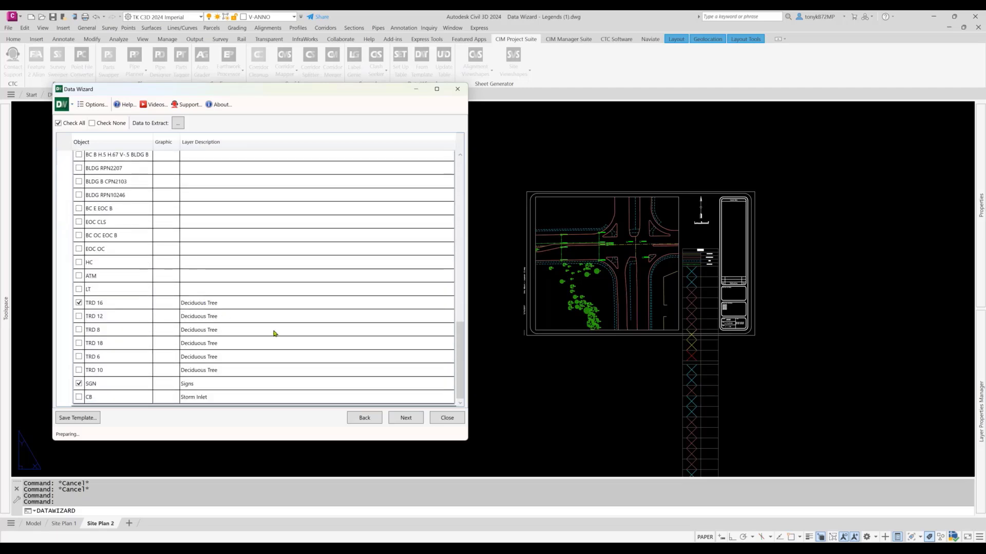
Step: Generate the legend as an AutoCAD table in the PS Legend style and place it outside the Site Plan 2 sheet, beyond its title block
click(405, 418)
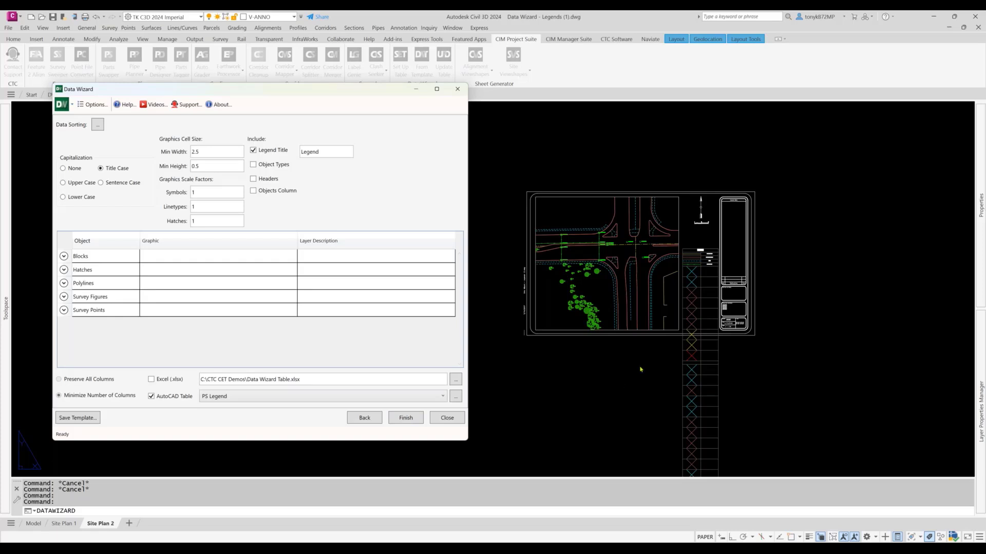
click(406, 418)
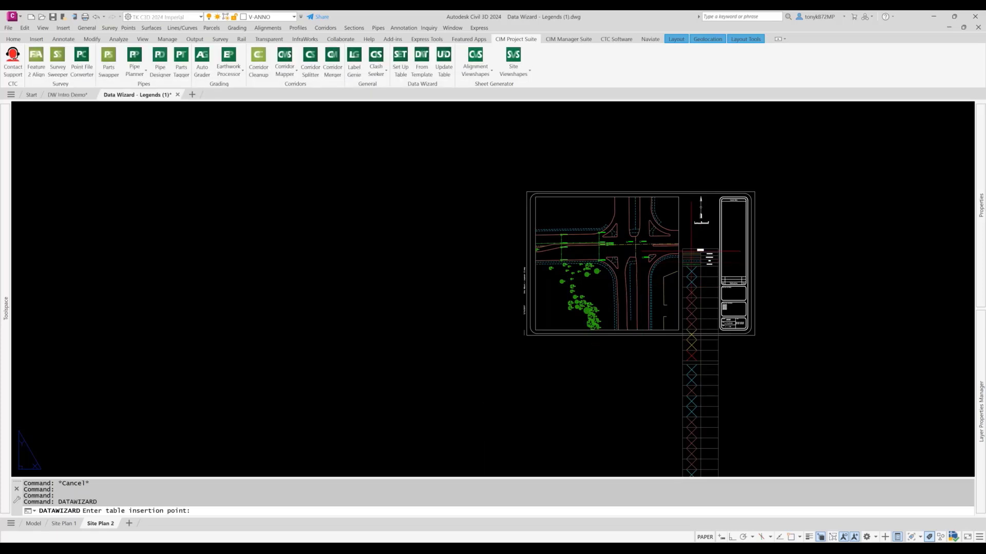
scroll(689, 241, up, 5)
scroll(689, 242, down, 6)
click(783, 248)
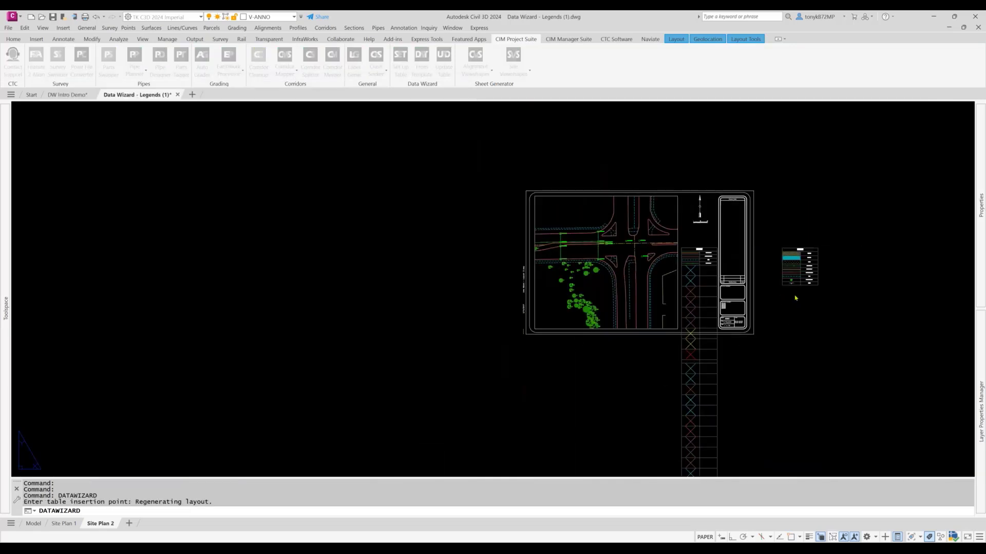
key(Escape)
key(Escape)
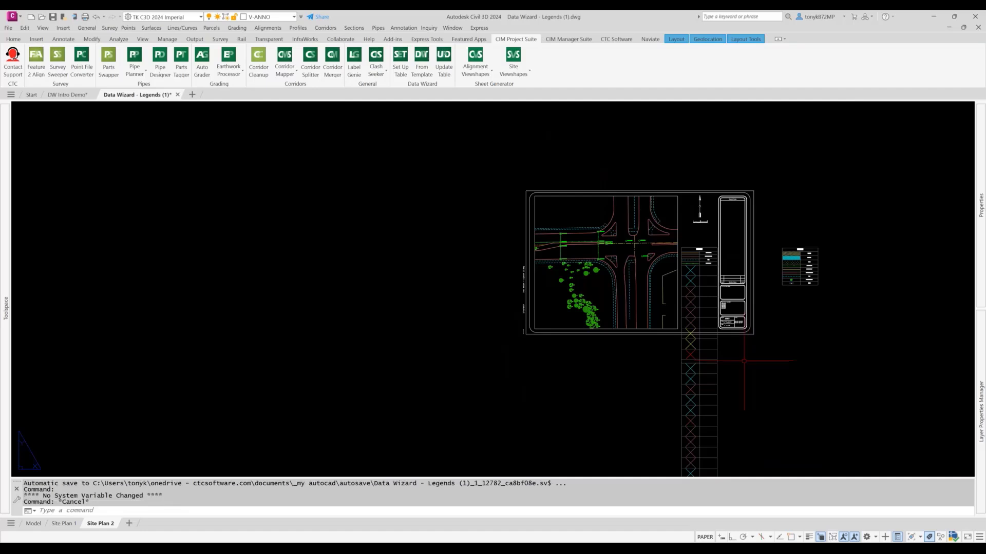
Step: Erase the old oversized legend that runs off the lower edge of the Site Plan 2 sheet
text(e)
key(Return)
click(714, 360)
key(Return)
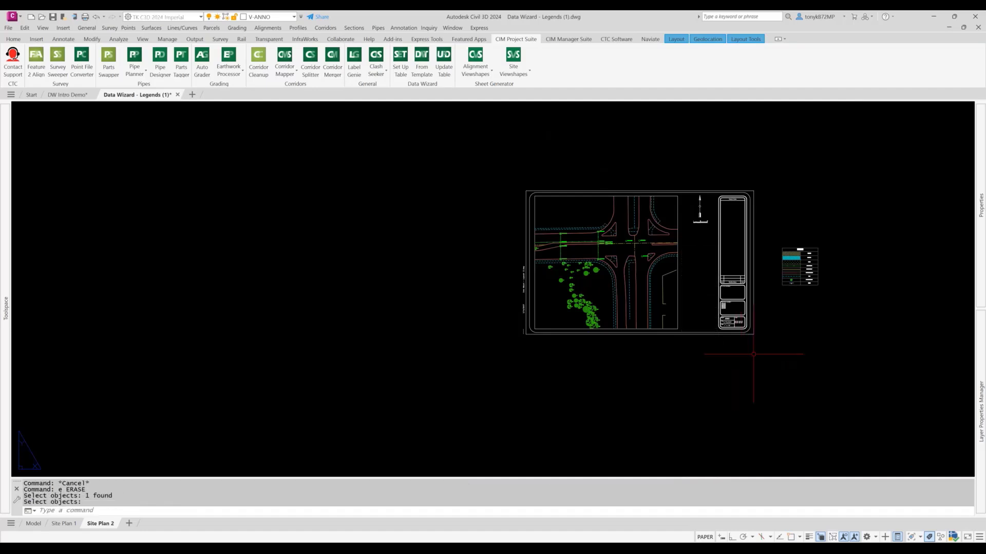
Step: Move the new legend onto the Site Plan 2 sheet, between the viewport and the title block below the north arrow
key(Escape)
text(m)
key(Return)
click(808, 272)
key(Return)
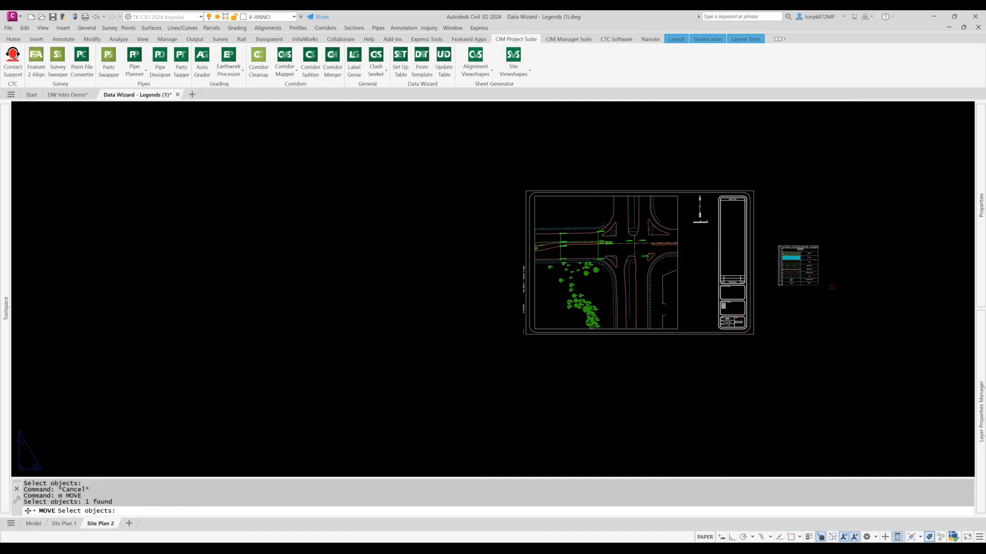
click(850, 286)
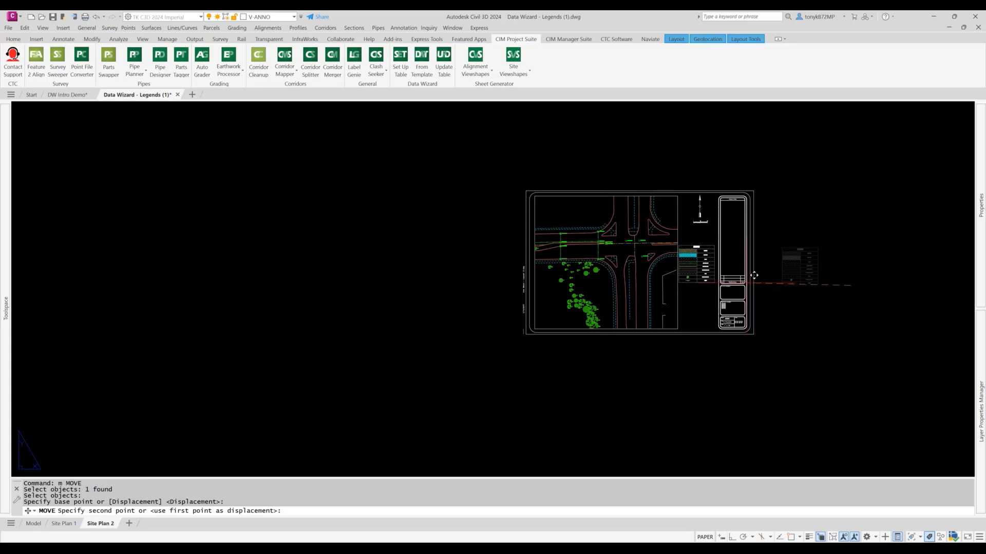
click(755, 274)
key(Escape)
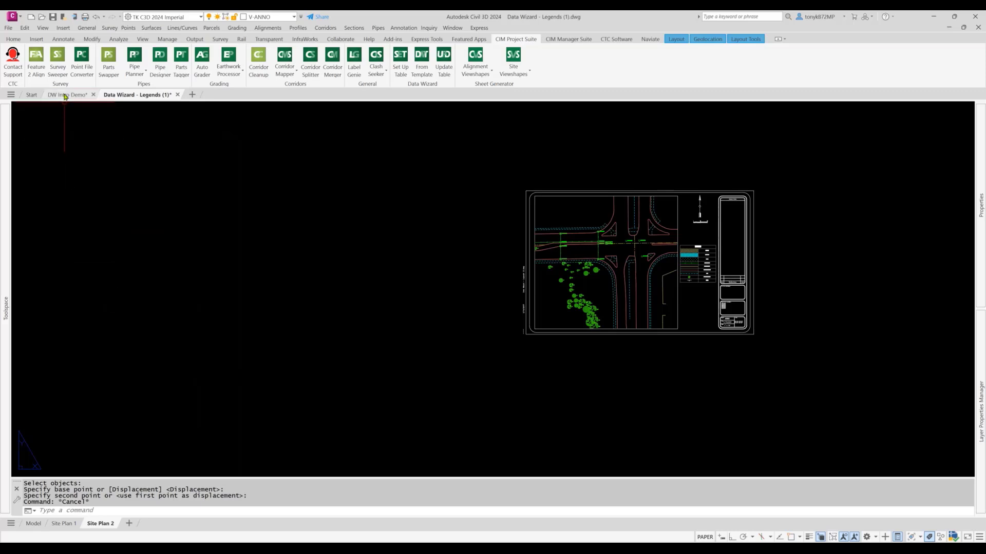
Step: Switch to the DW Intro Demo drawing
click(66, 96)
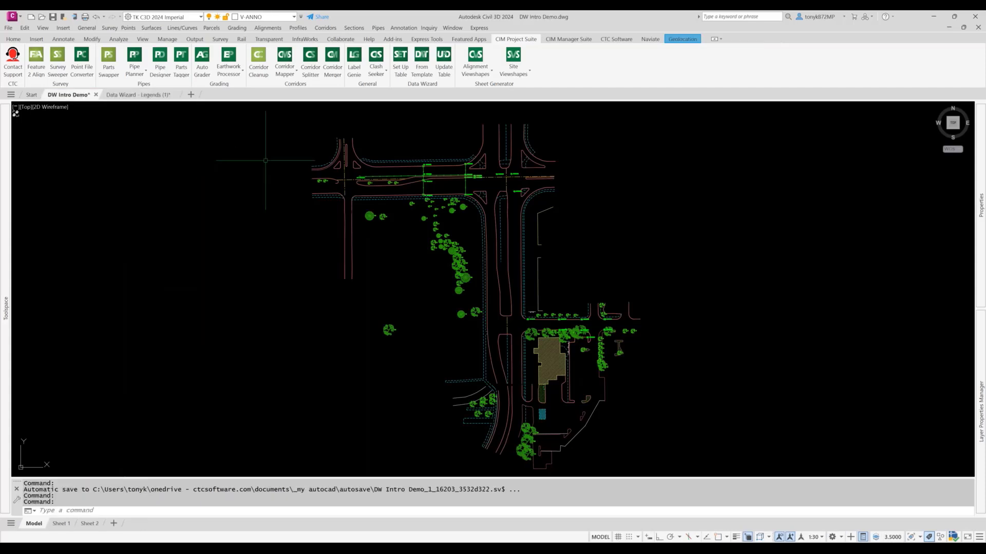
click(401, 70)
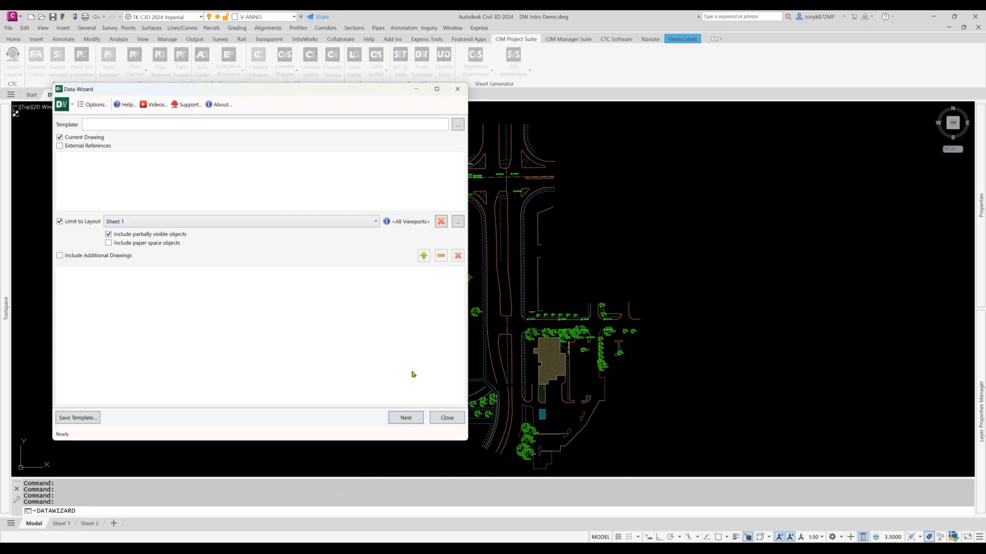
click(406, 419)
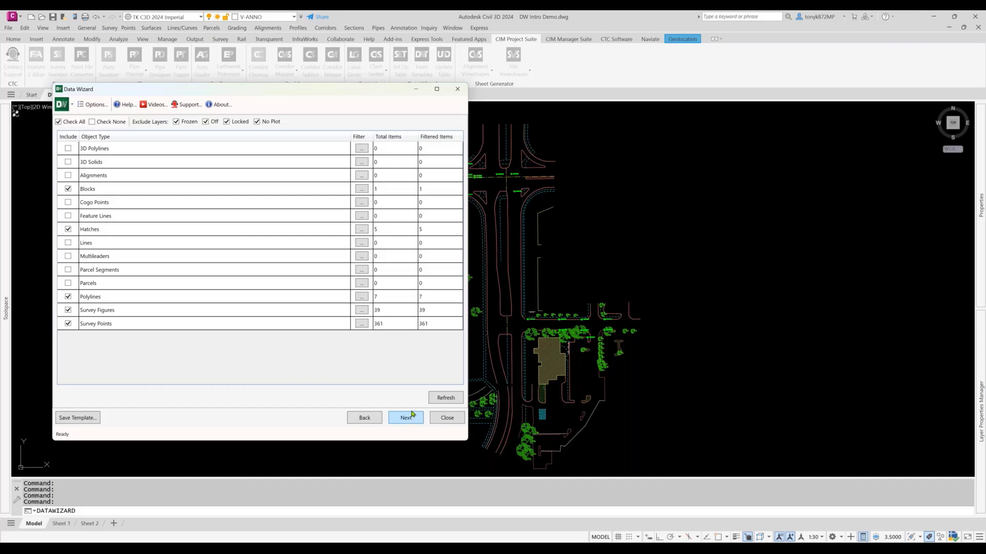
click(406, 418)
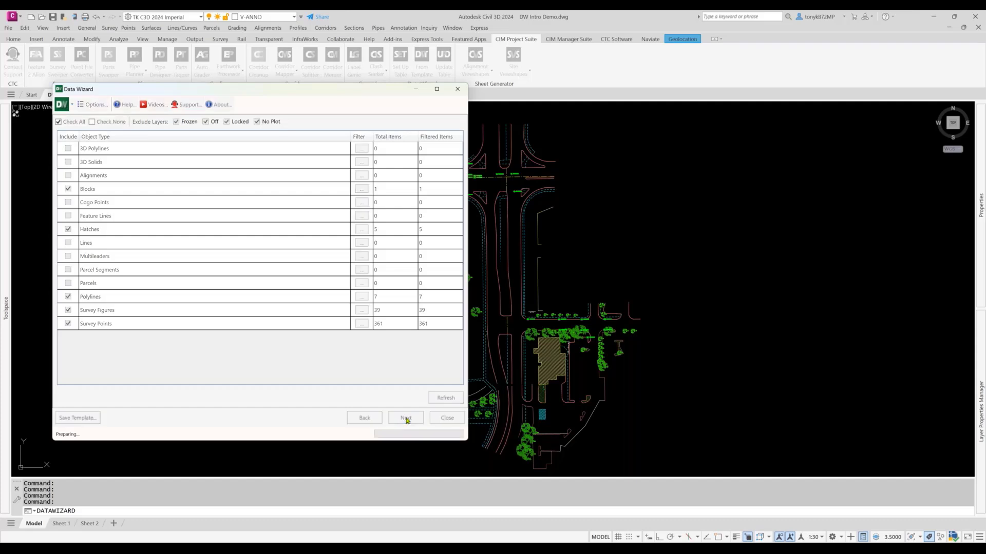
click(64, 212)
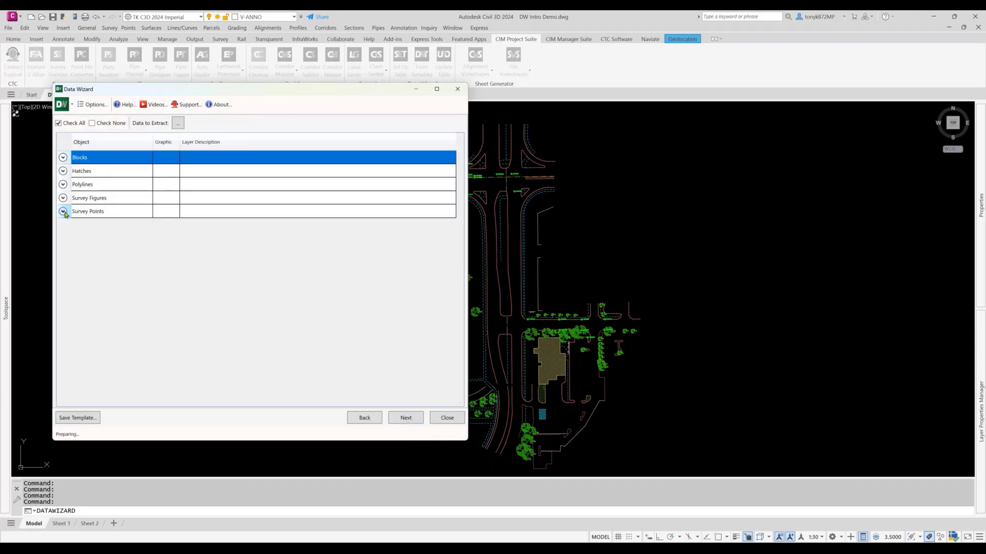
click(63, 212)
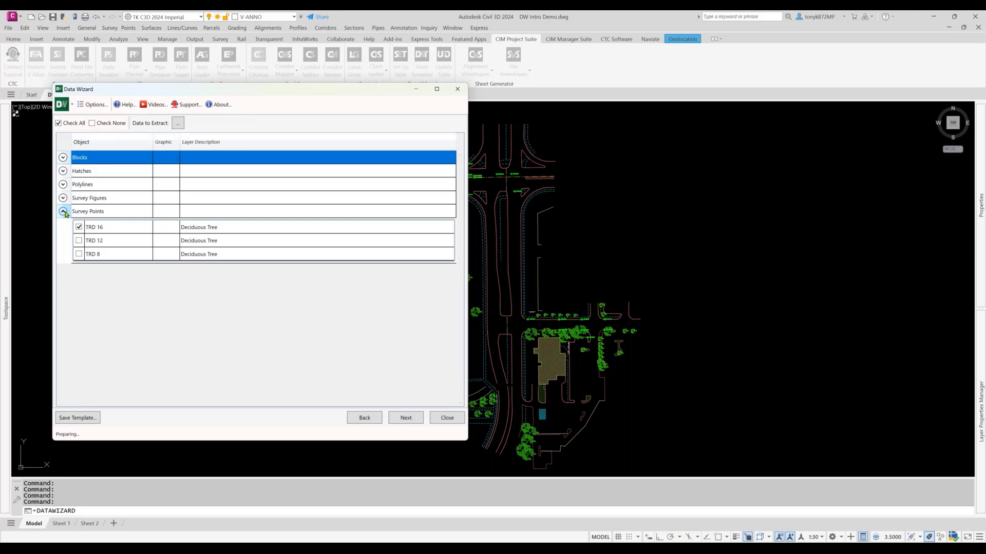
click(64, 211)
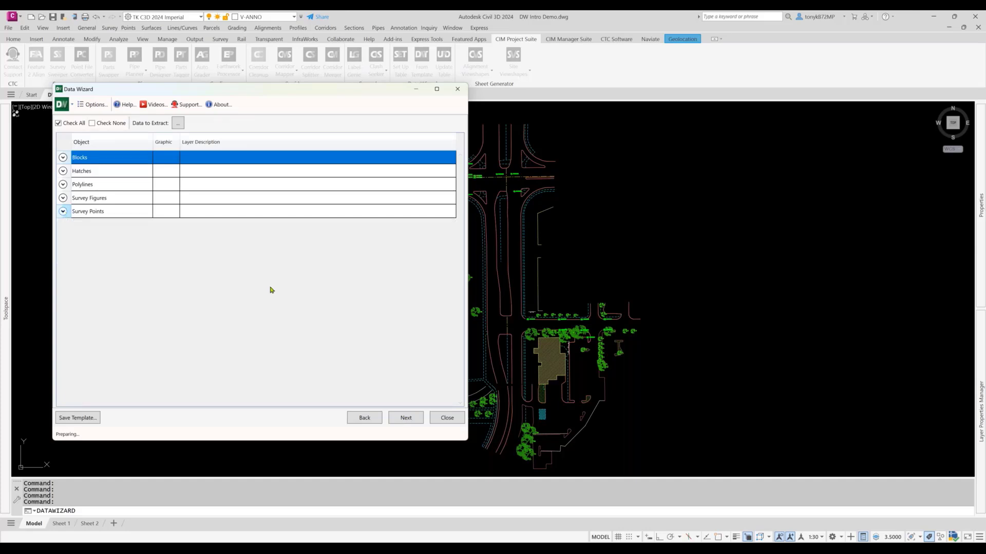
click(406, 418)
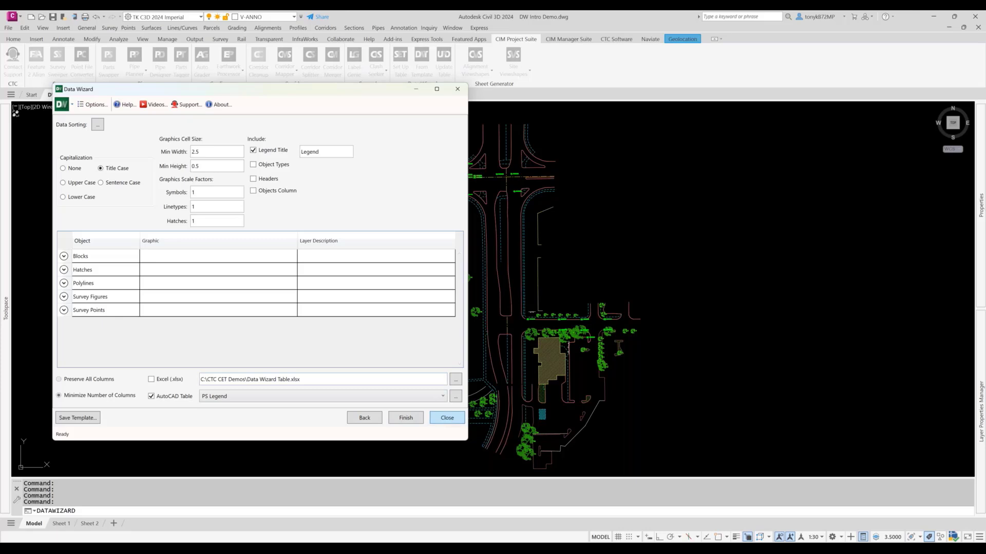
click(447, 418)
click(240, 407)
key(Escape)
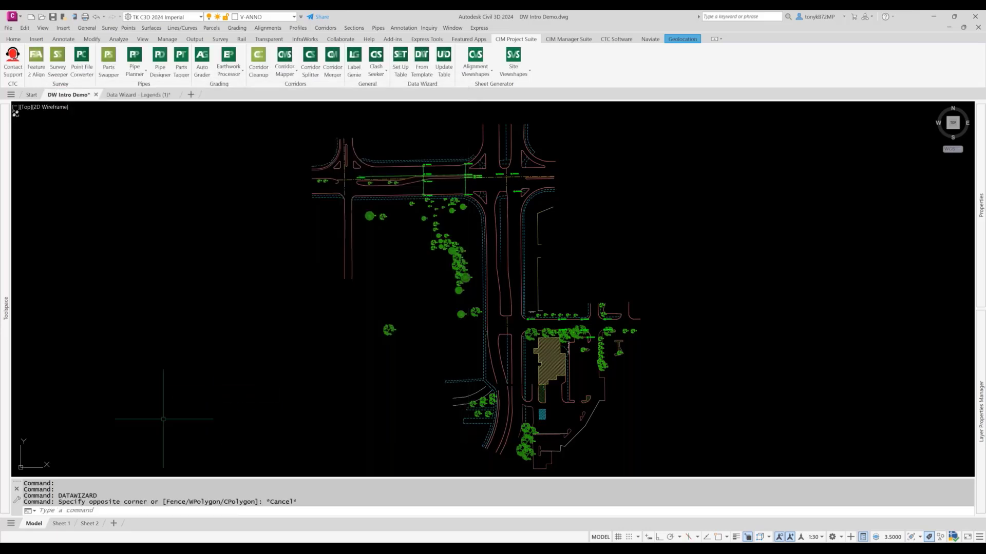
Step: On the Sheet 1 layout, generate the PS Legend table with the Data Wizard, place it between viewport and title block, and inspect it
click(61, 524)
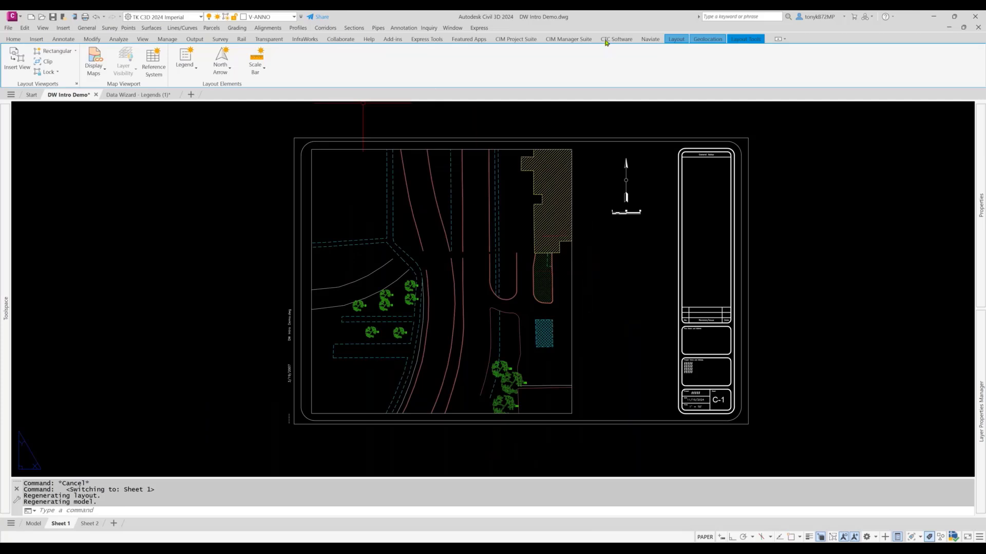
click(516, 40)
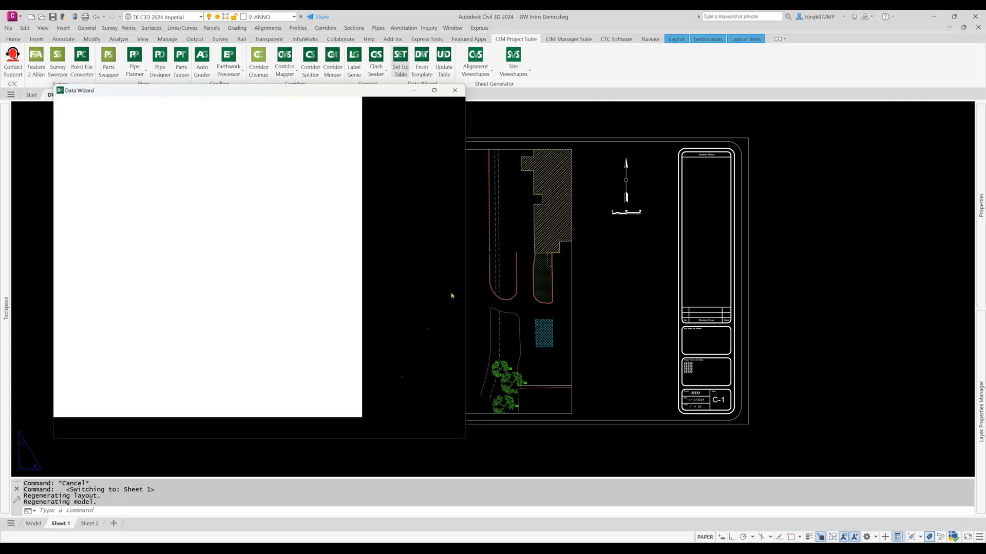
click(406, 418)
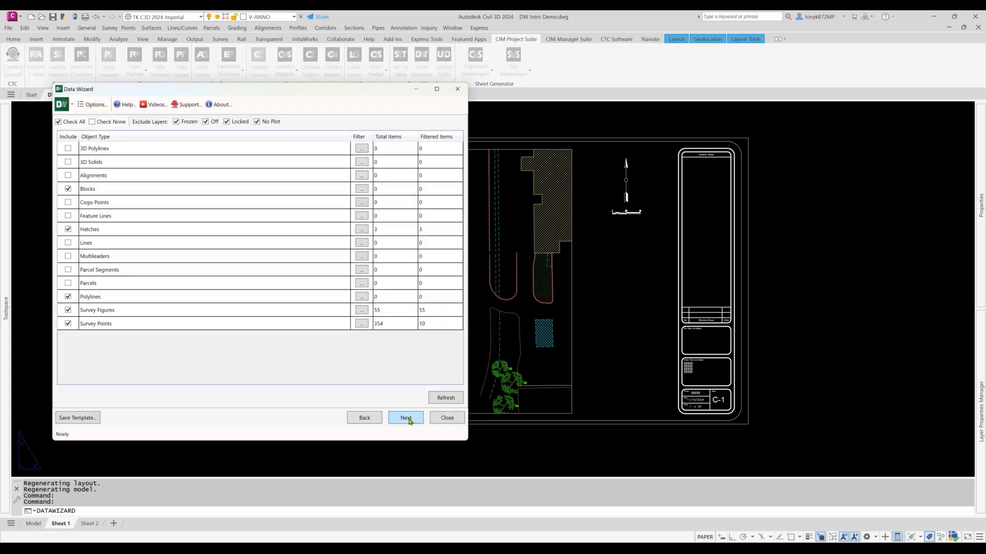
click(407, 419)
click(406, 419)
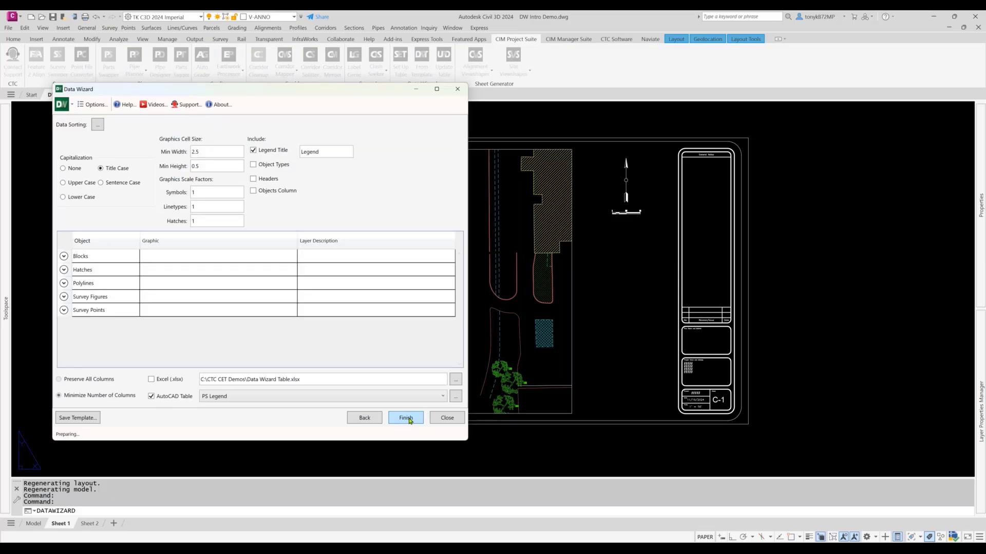
click(409, 421)
click(583, 257)
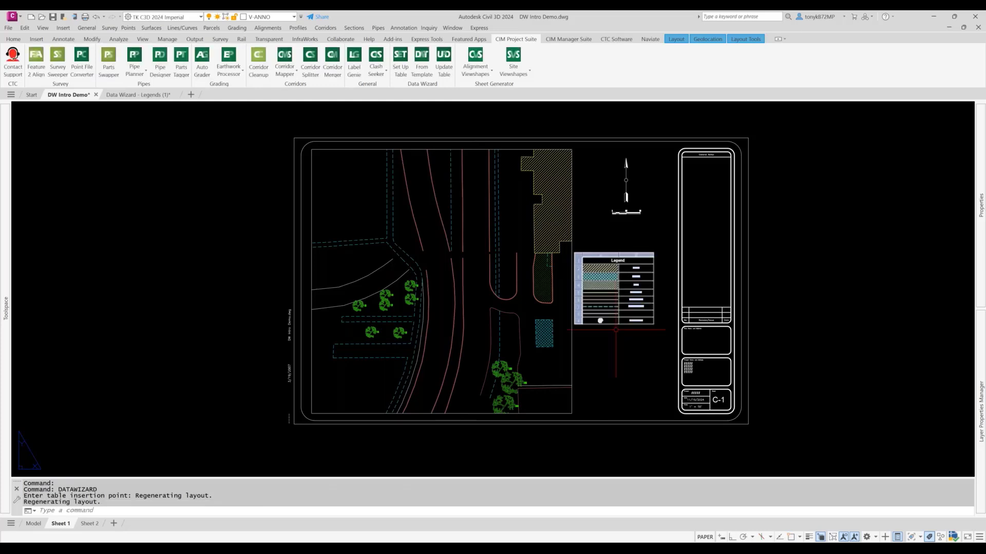
scroll(616, 325, up, 6)
scroll(613, 321, down, 6)
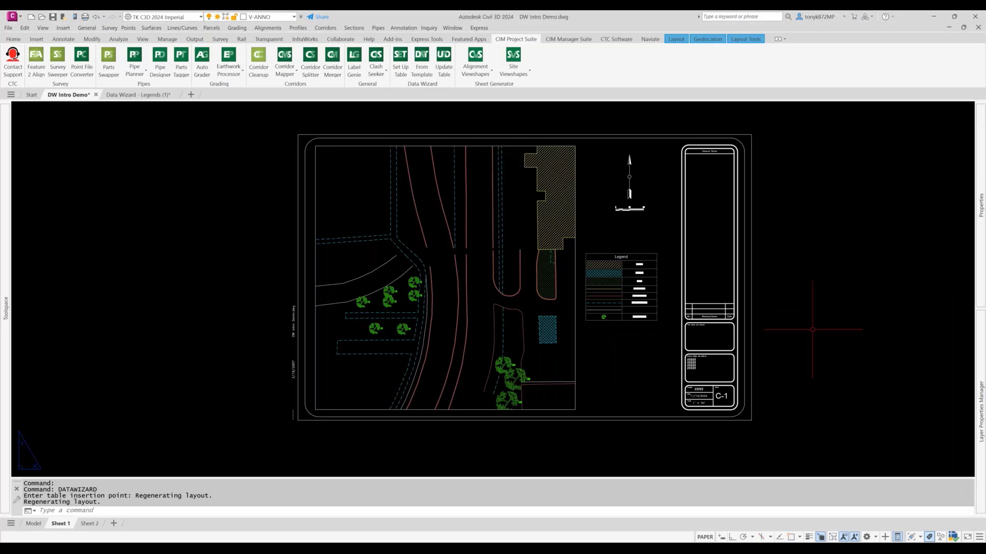
key(Escape)
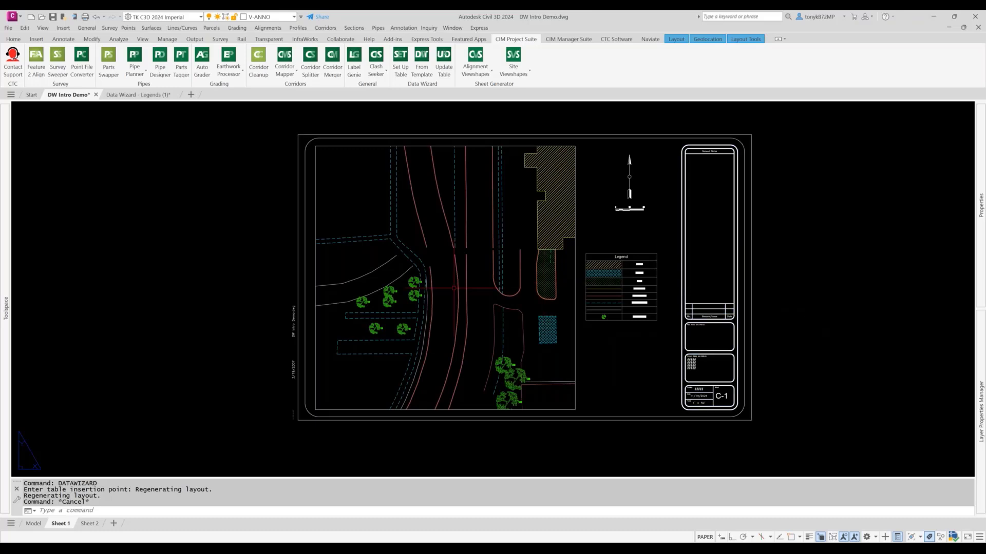
middle_drag(255, 335, 226, 348)
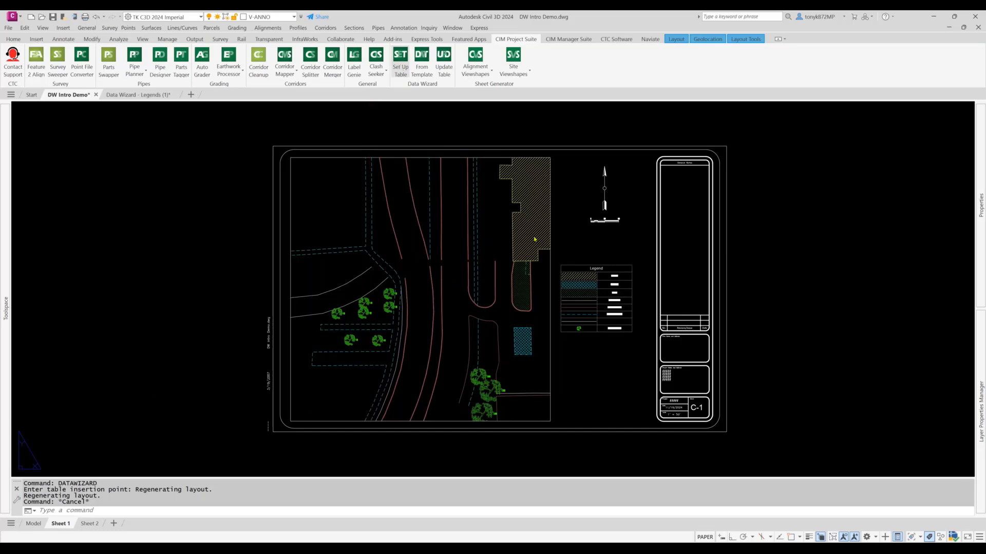
Step: Open and close the Data Wizard without creating a table, and switch to the Sheet 2 layout
click(400, 61)
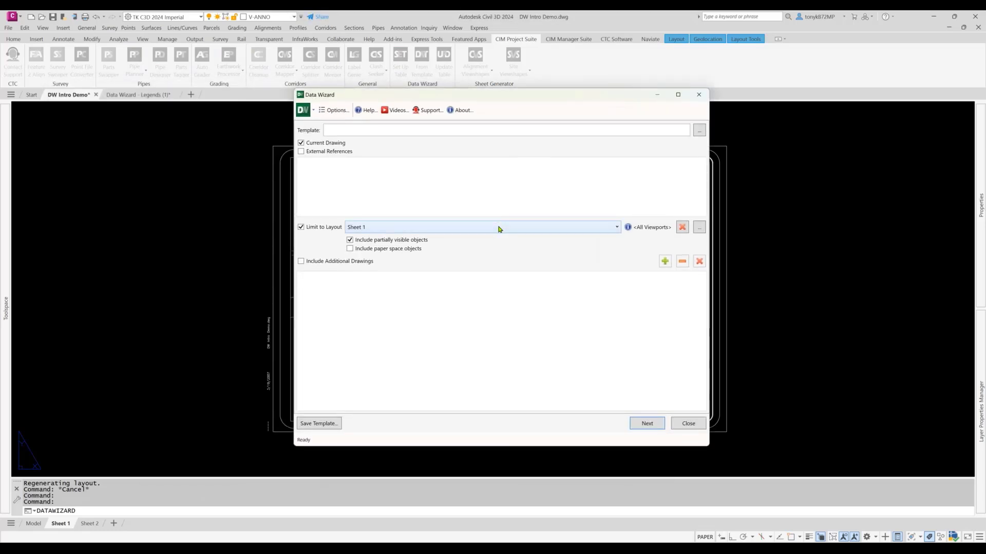
click(688, 424)
click(90, 524)
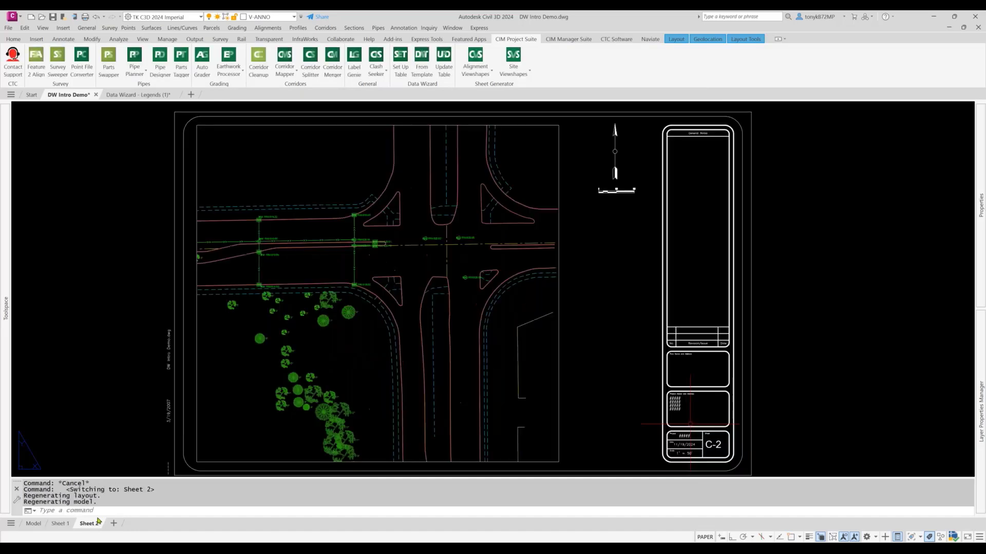
Step: Start a new Data Wizard table setup on Sheet 2 and check the survey points filter, keeping Combine Like Items
click(397, 63)
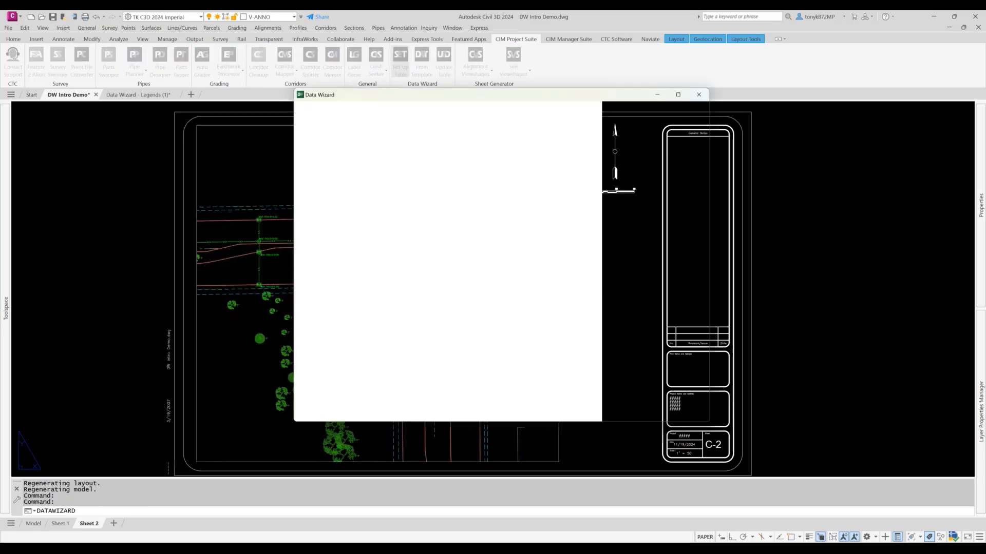
drag(530, 92, 282, 77)
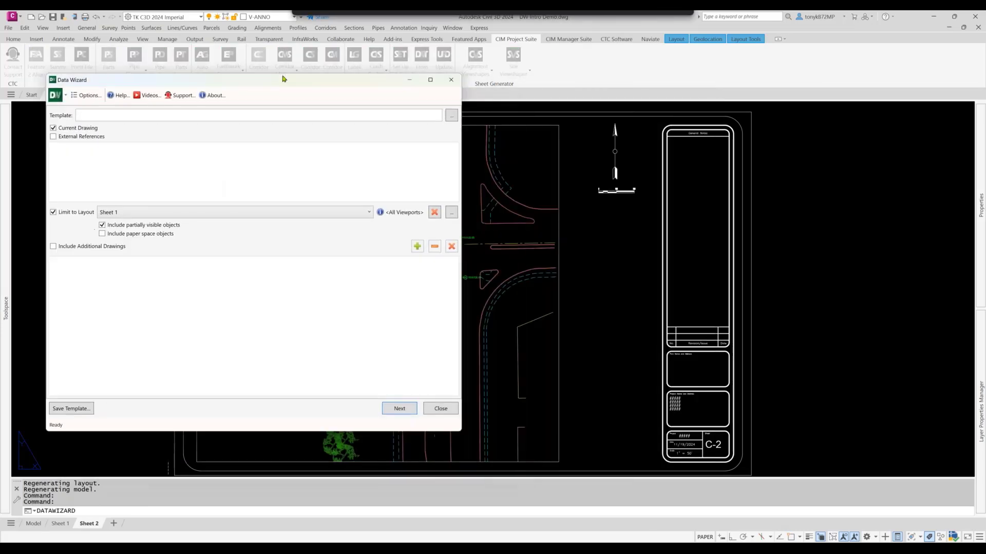
click(394, 410)
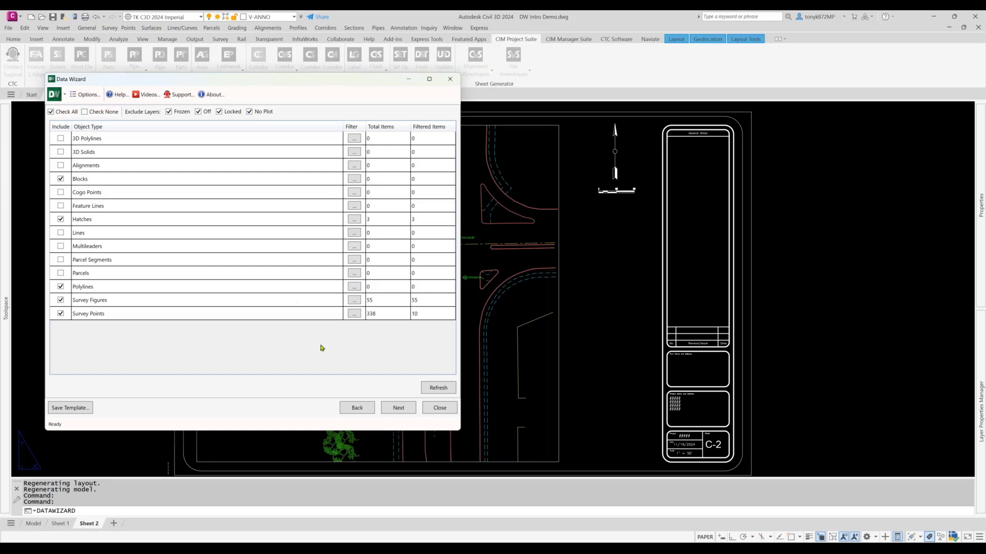
click(354, 314)
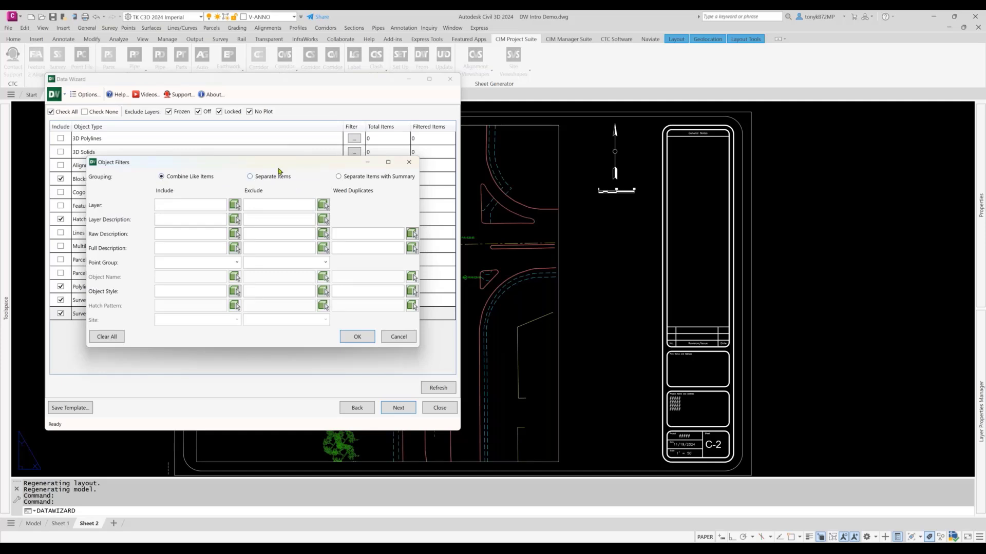
click(358, 337)
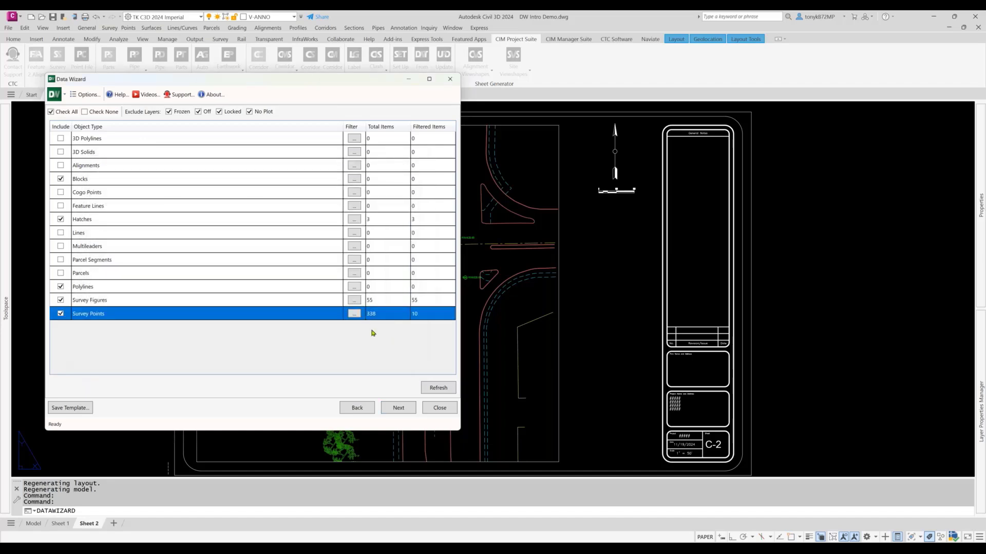
Step: Check the survey points rows, generate the PS Legend table, and place it on Sheet 2 between the viewport and title block
click(401, 411)
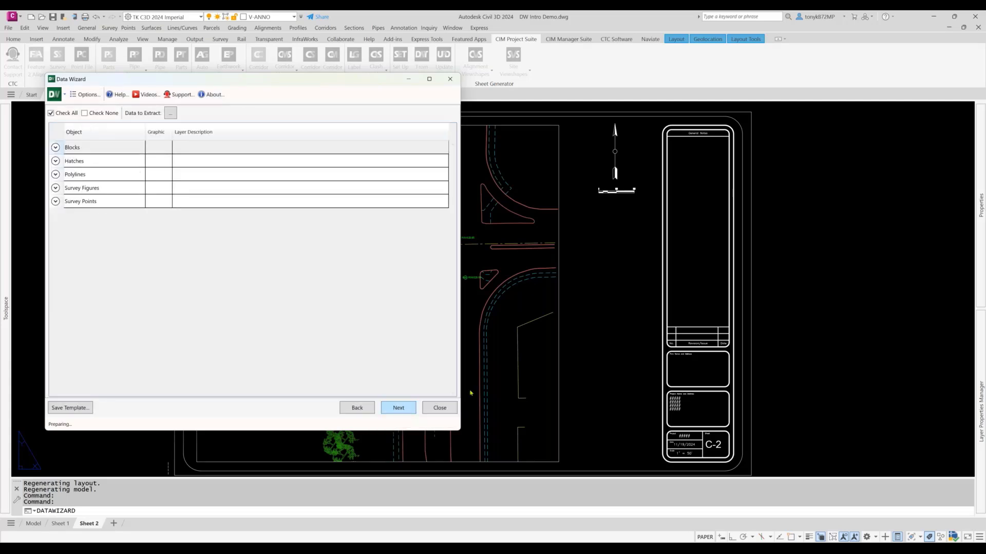
click(55, 148)
click(55, 148)
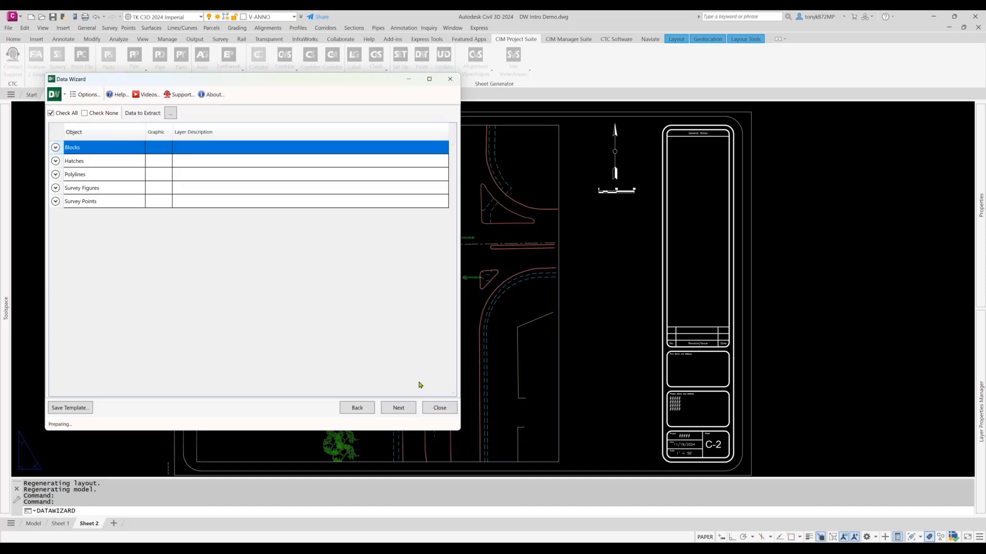
click(398, 408)
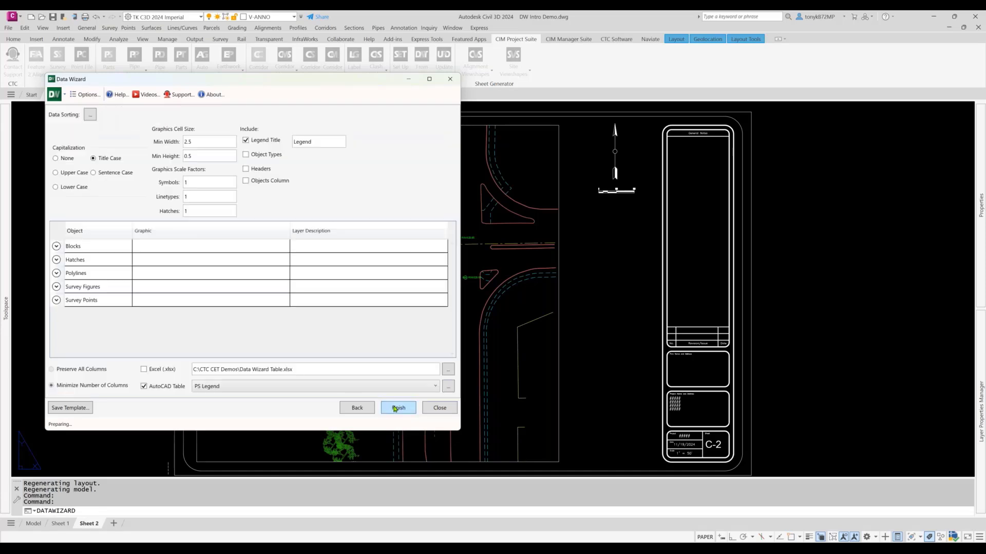
click(56, 300)
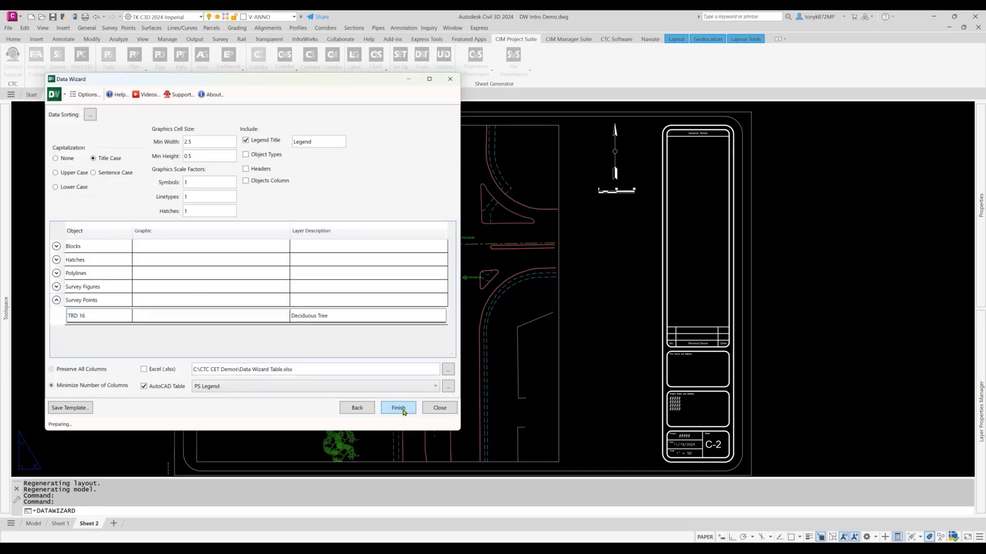
click(568, 259)
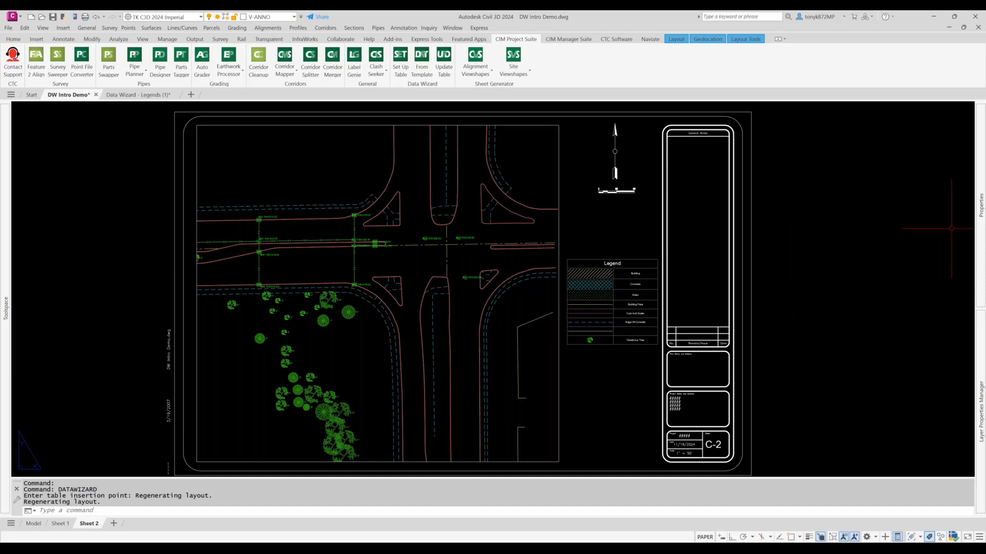
Step: Open the Layer Properties Manager to examine the drawing's layers
mouse_move(979, 220)
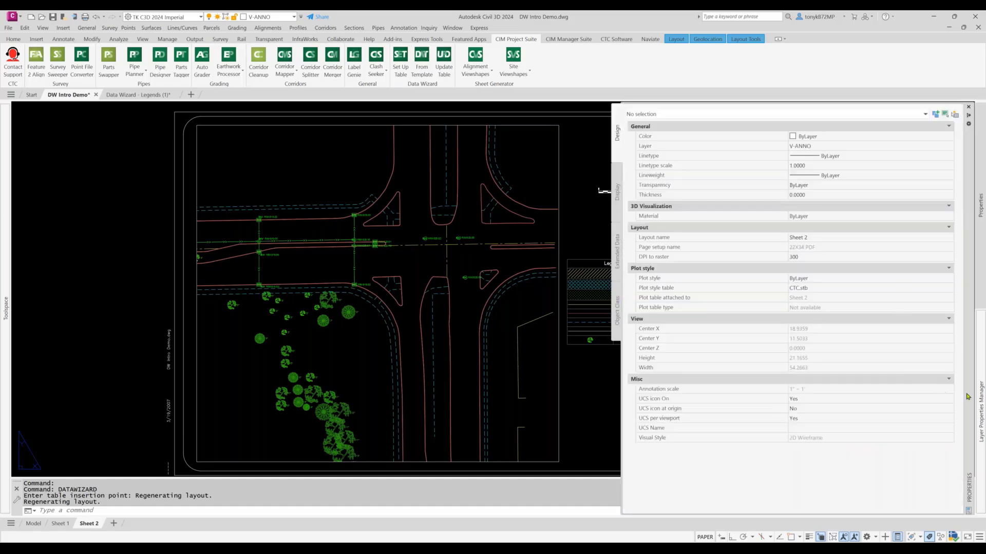
mouse_move(977, 392)
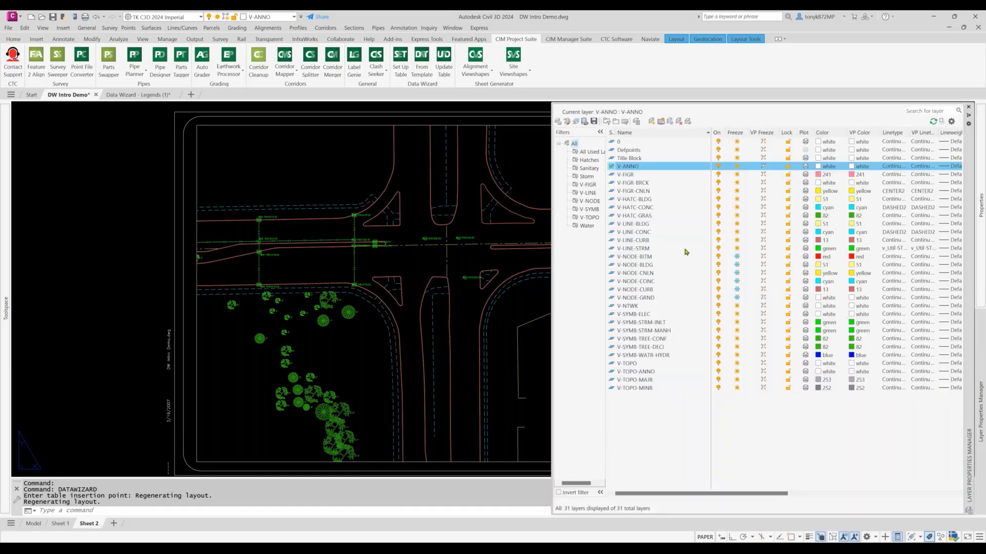